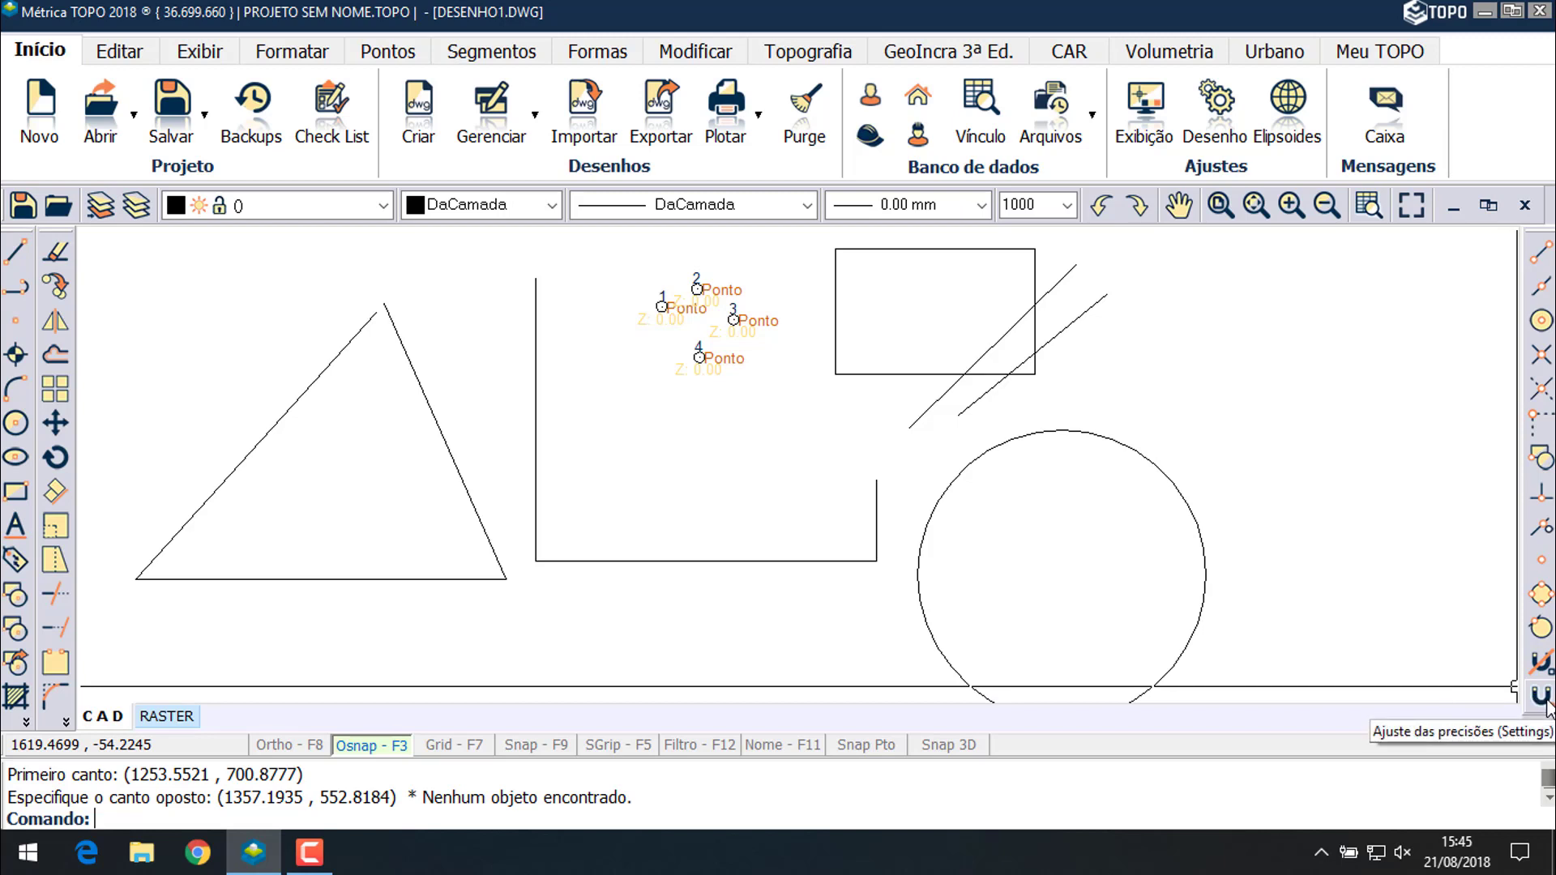
- Clear the Inserção (Insert) and Ponto (Node) object snap modes and turn object snap off
click(1543, 698)
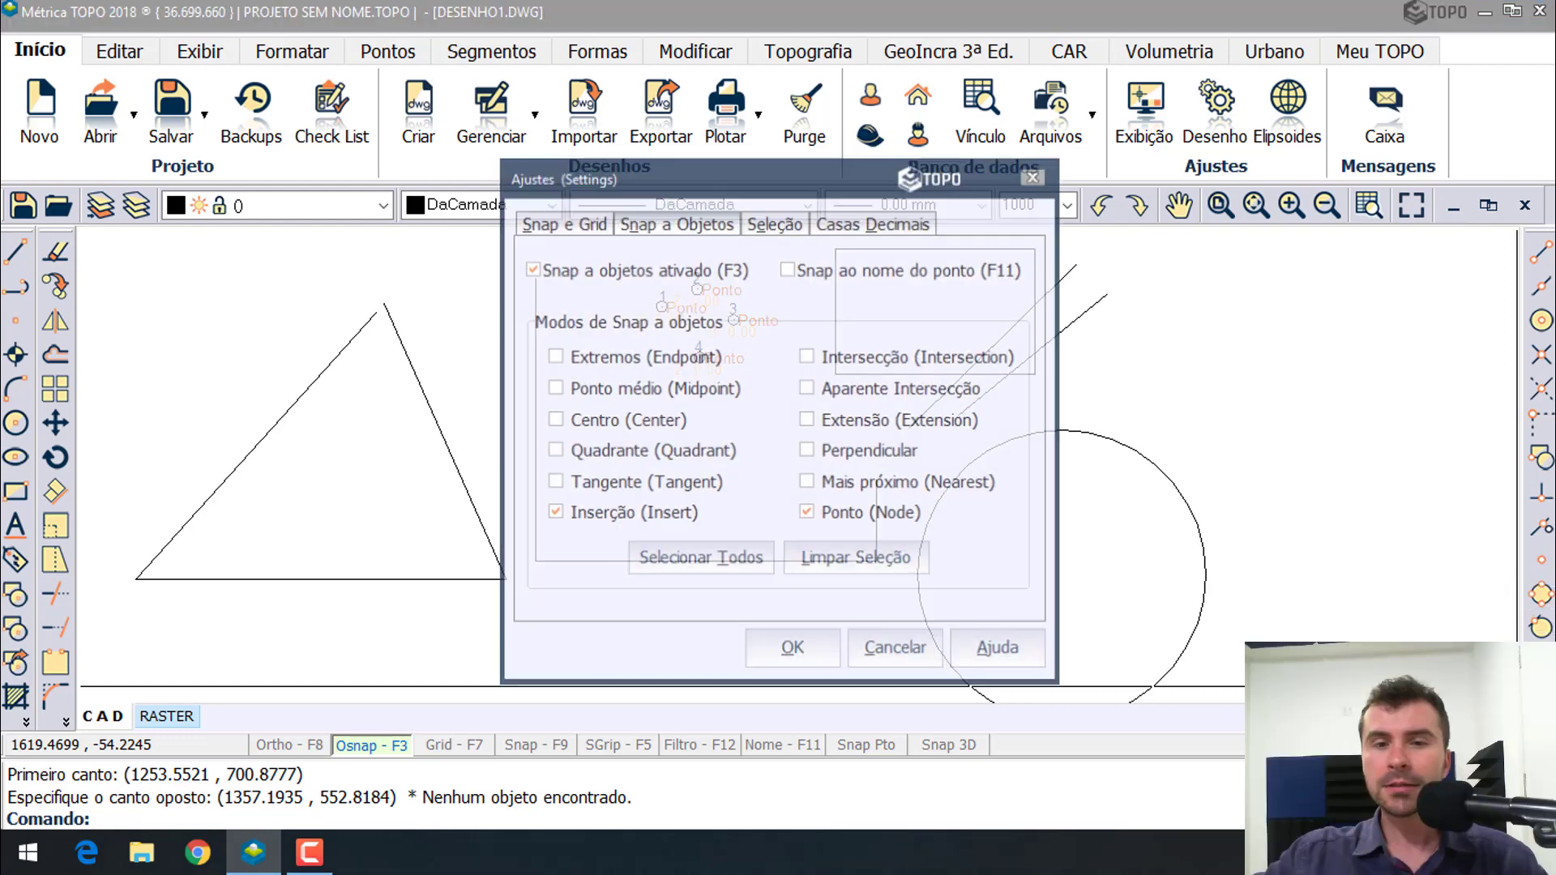
mouse_move(774, 193)
mouse_down()
mouse_move(800, 180)
mouse_move(779, 182)
mouse_up()
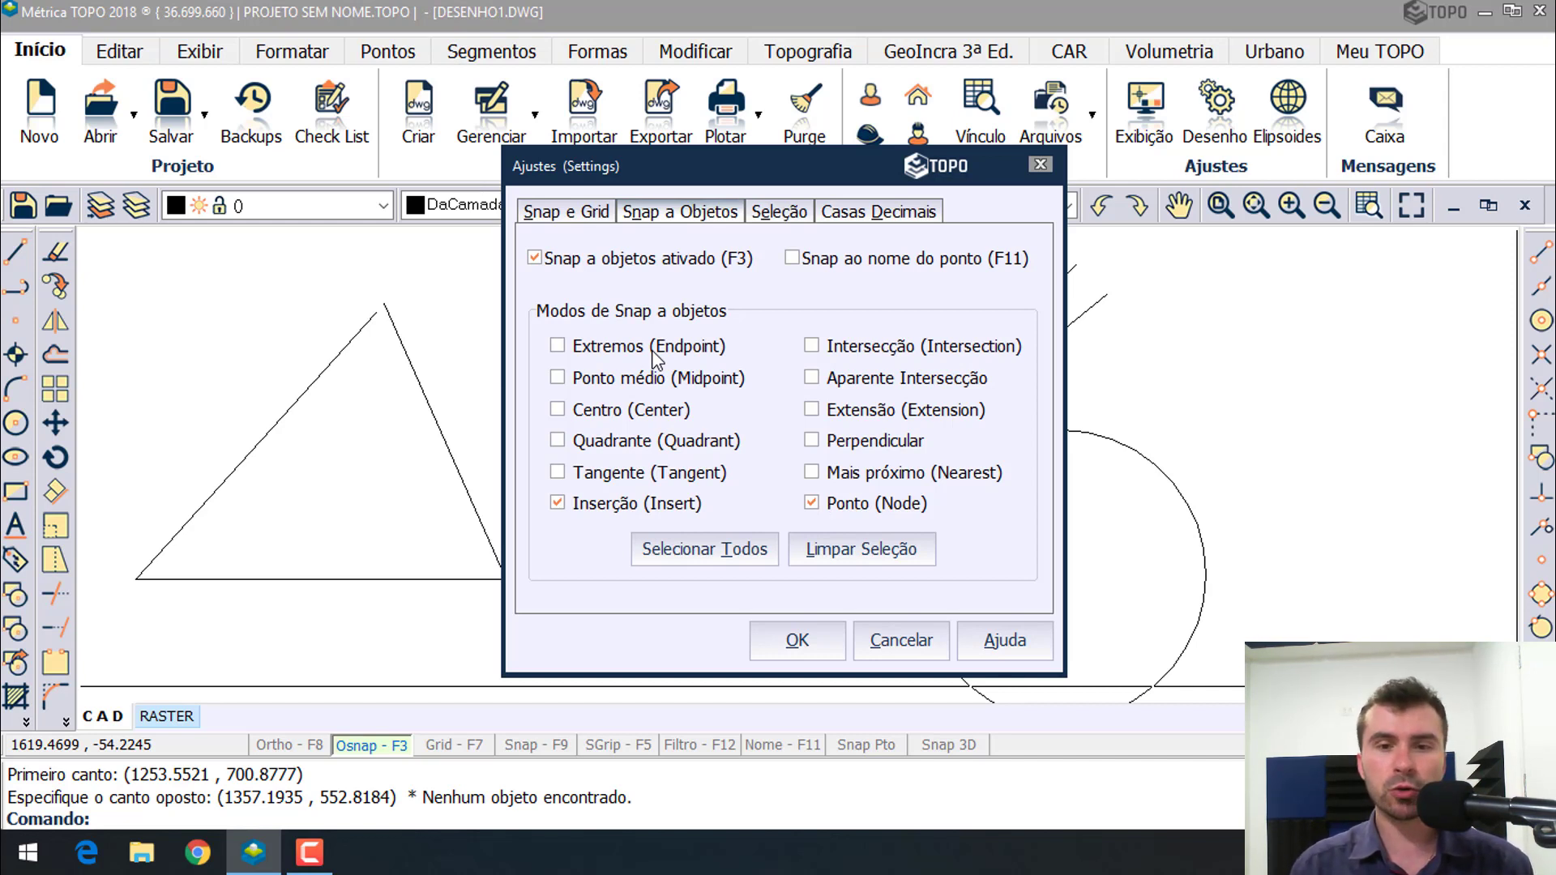
click(855, 504)
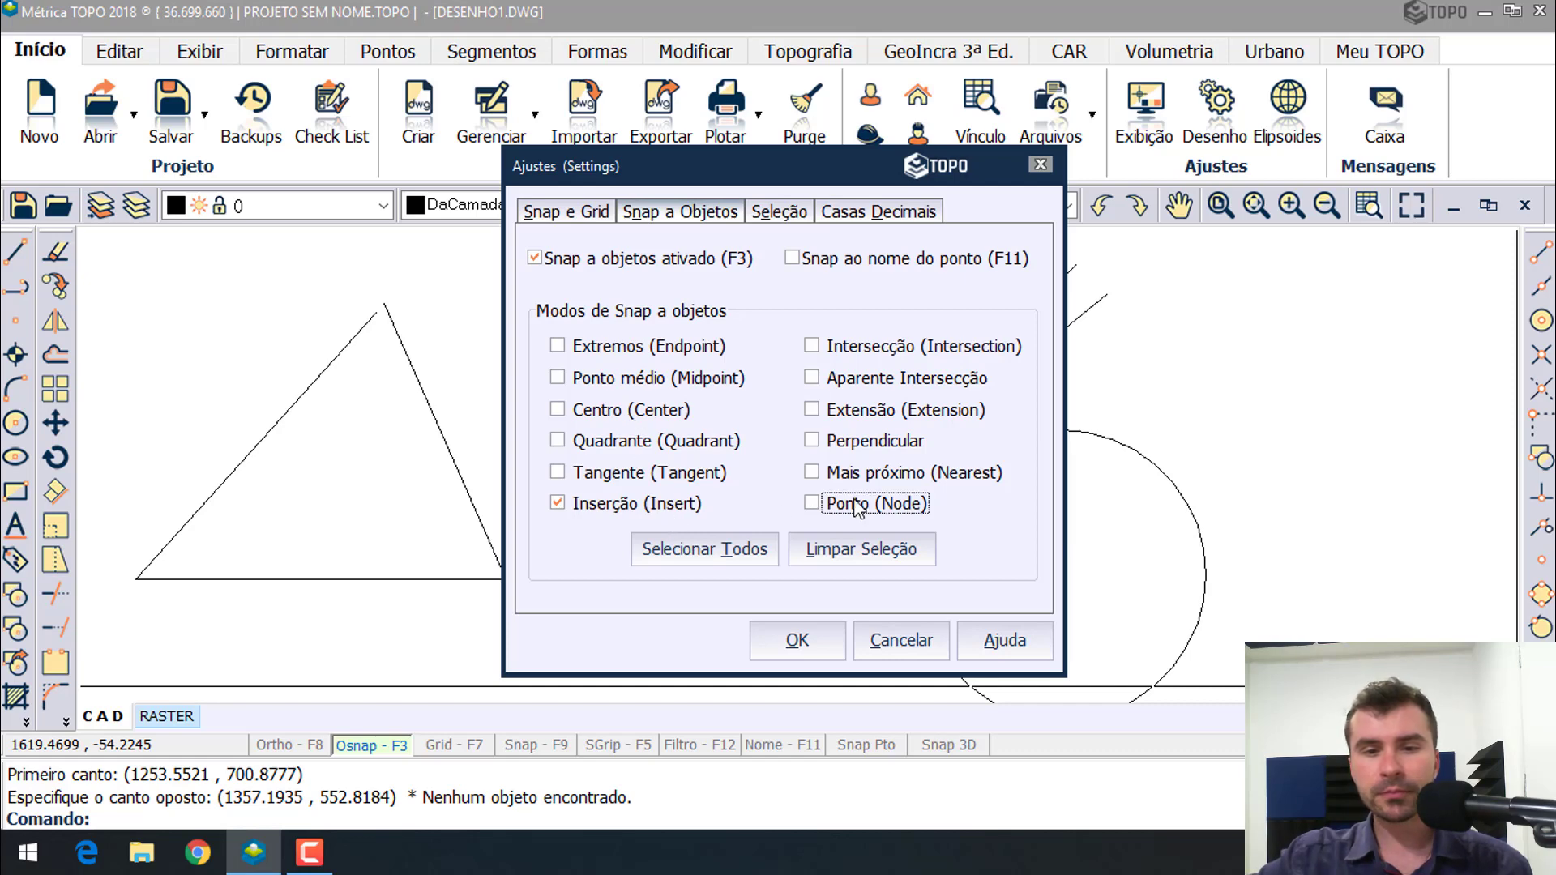
click(689, 506)
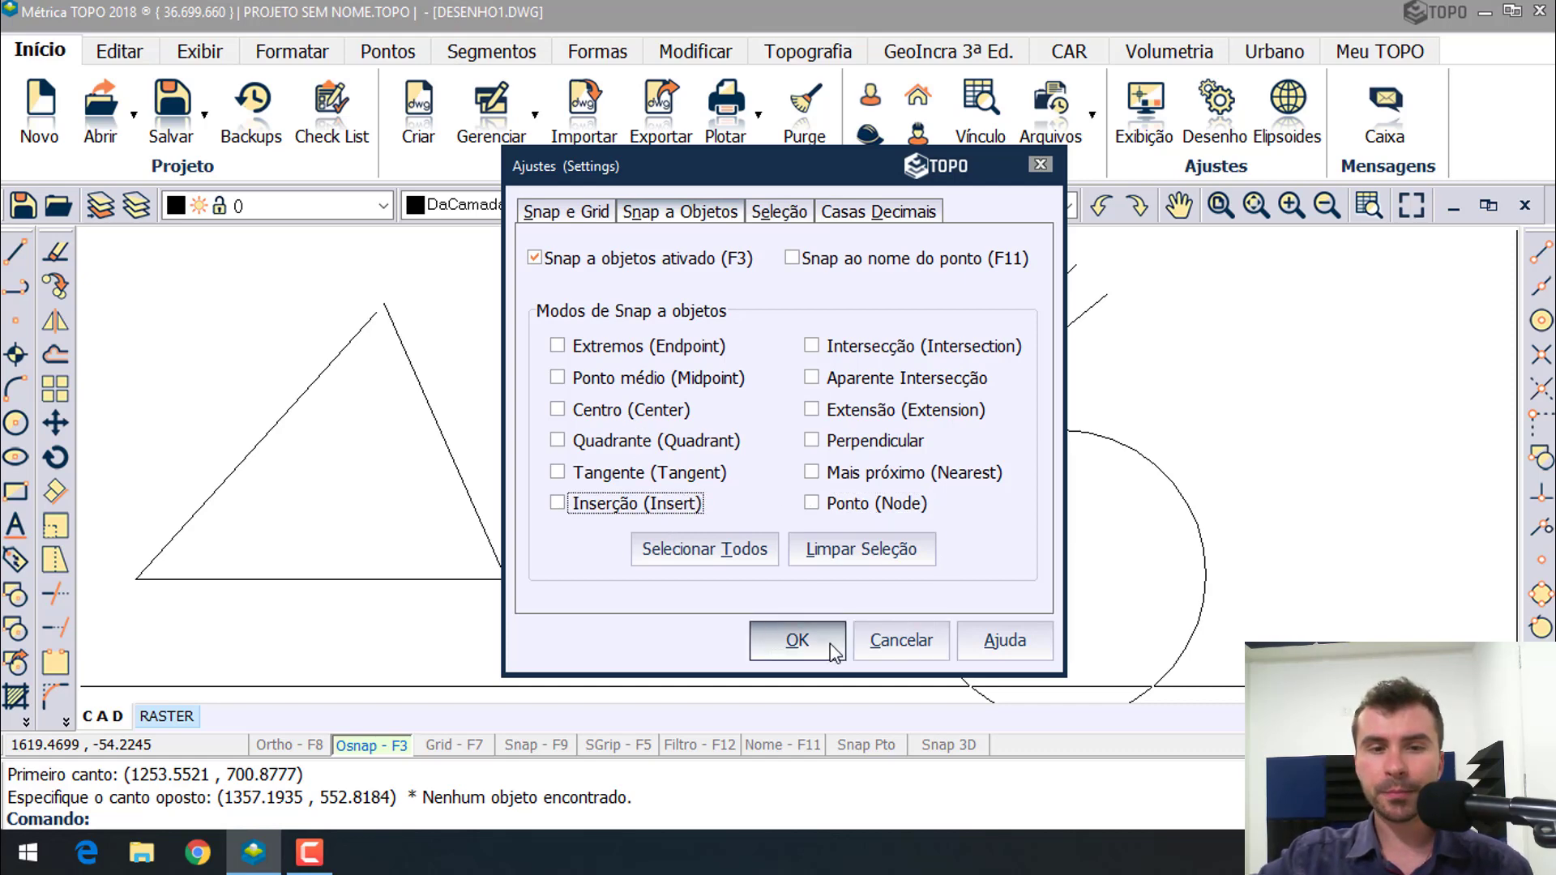
click(797, 640)
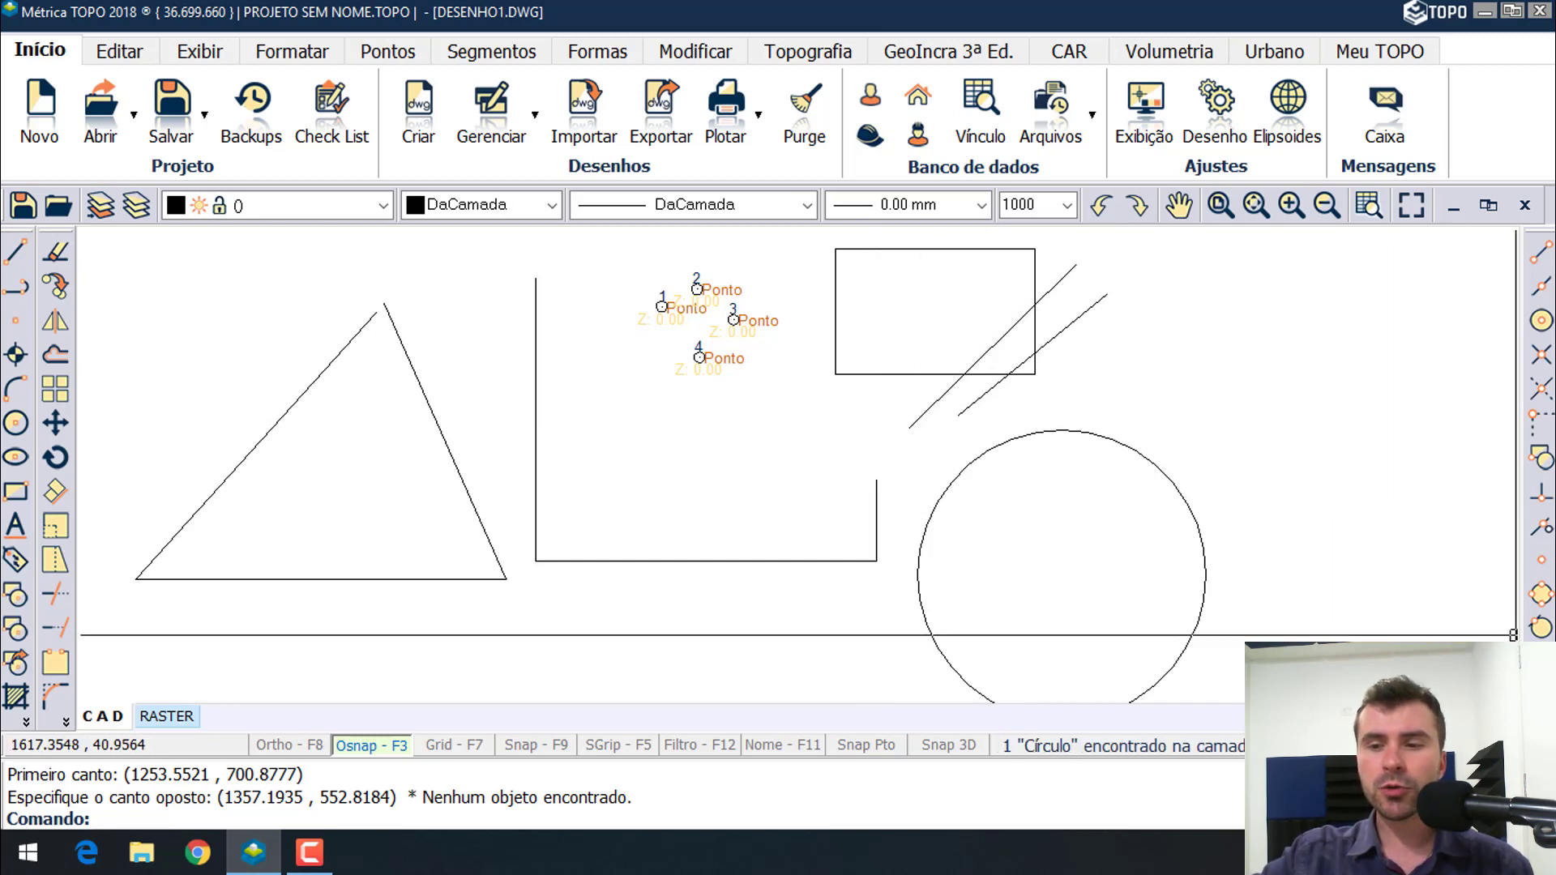
click(359, 751)
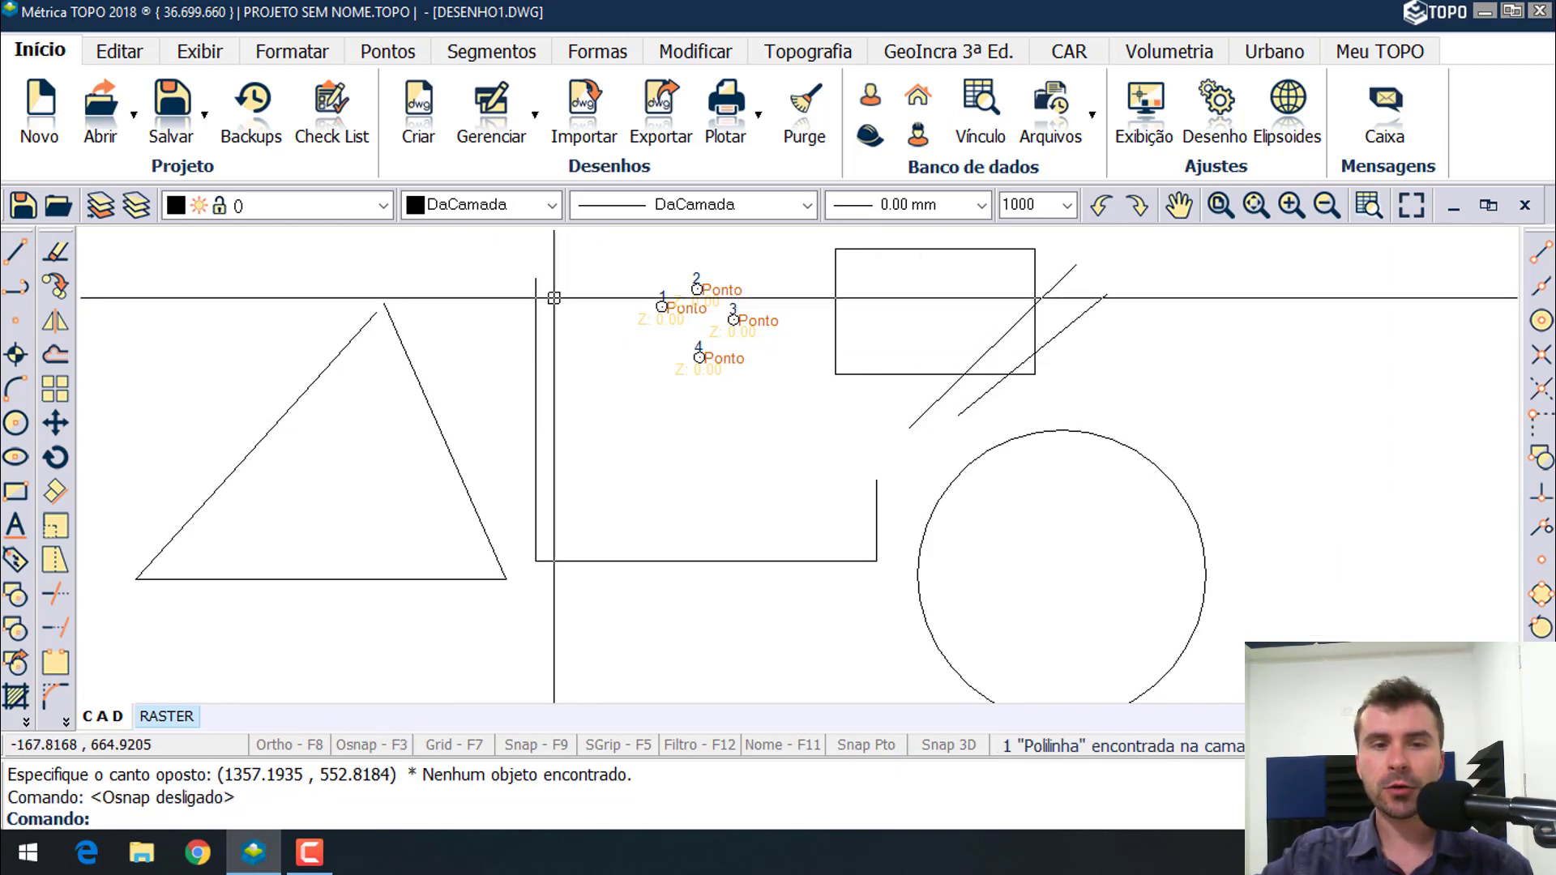
- Start a polyline and enable the Extremos (Endpoint) object snap mode while the command is running
click(15, 287)
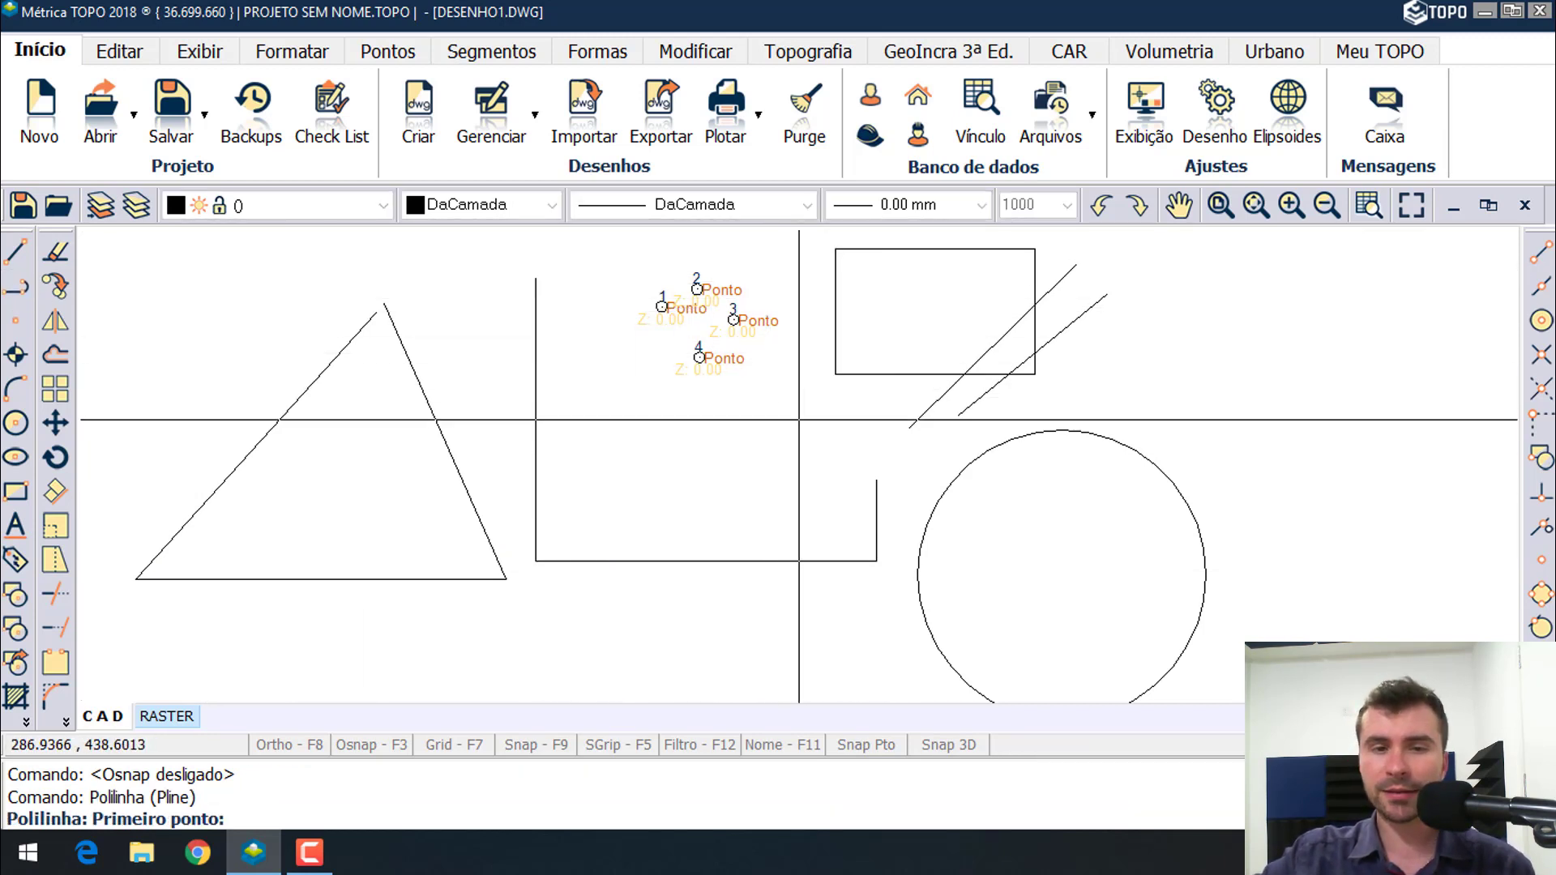
click(1542, 697)
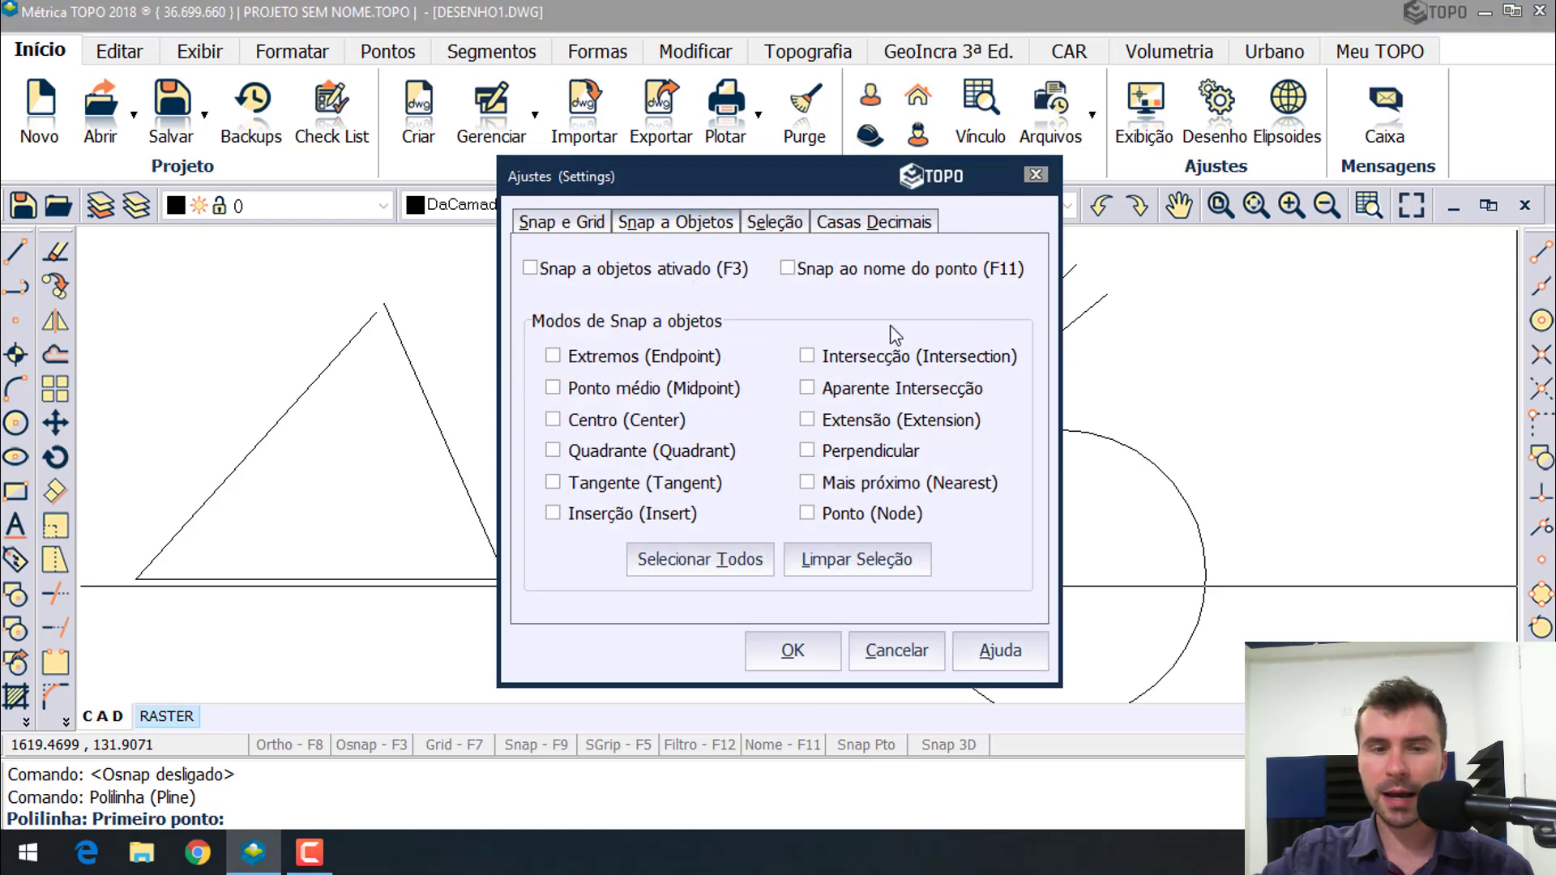
click(590, 351)
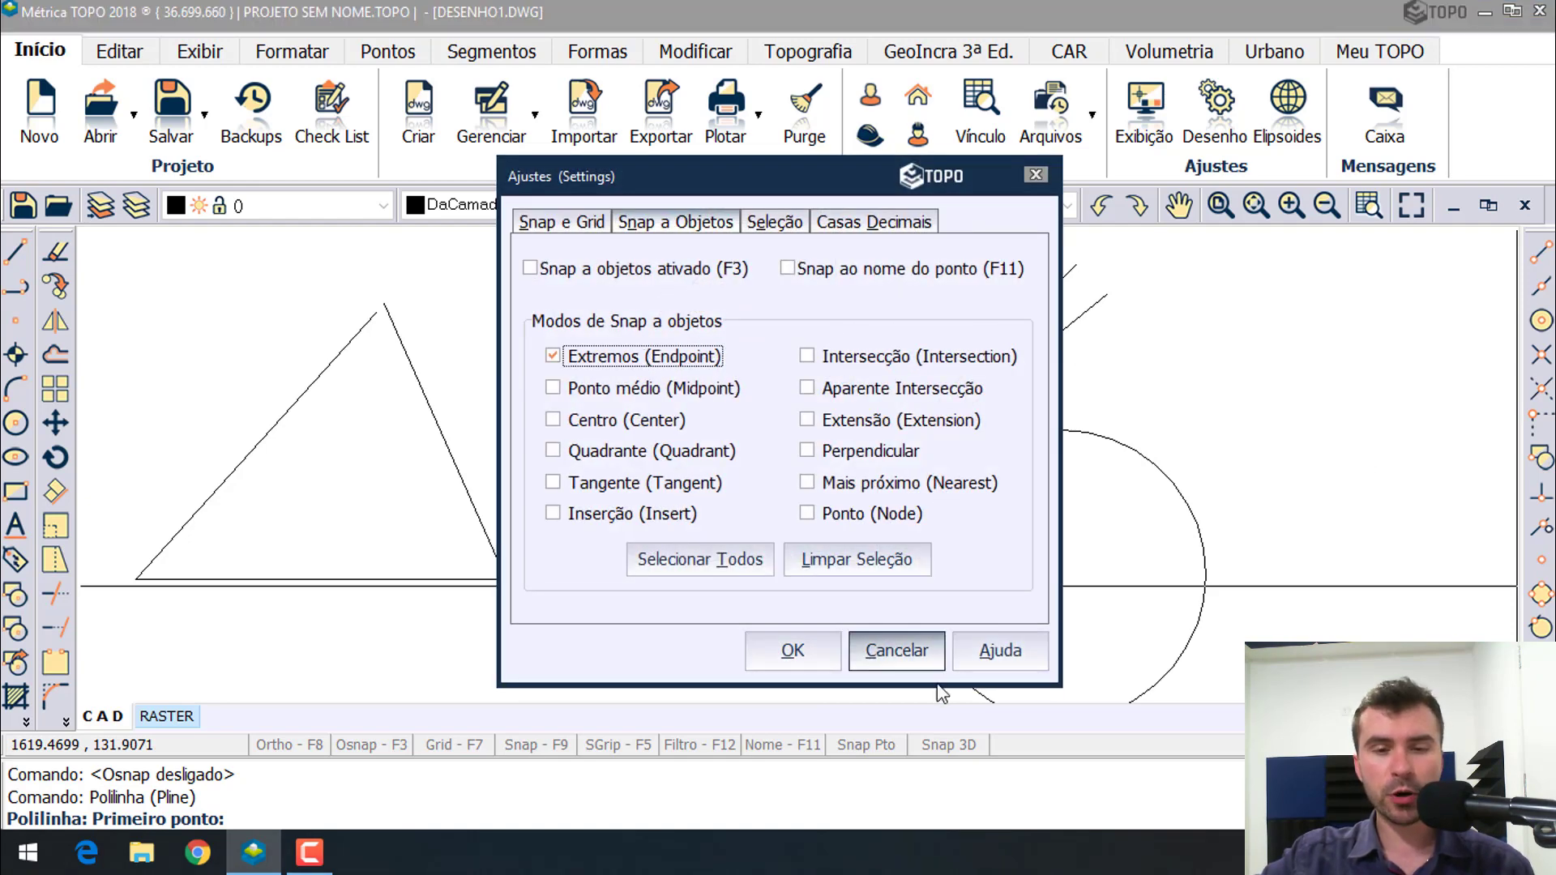
click(833, 658)
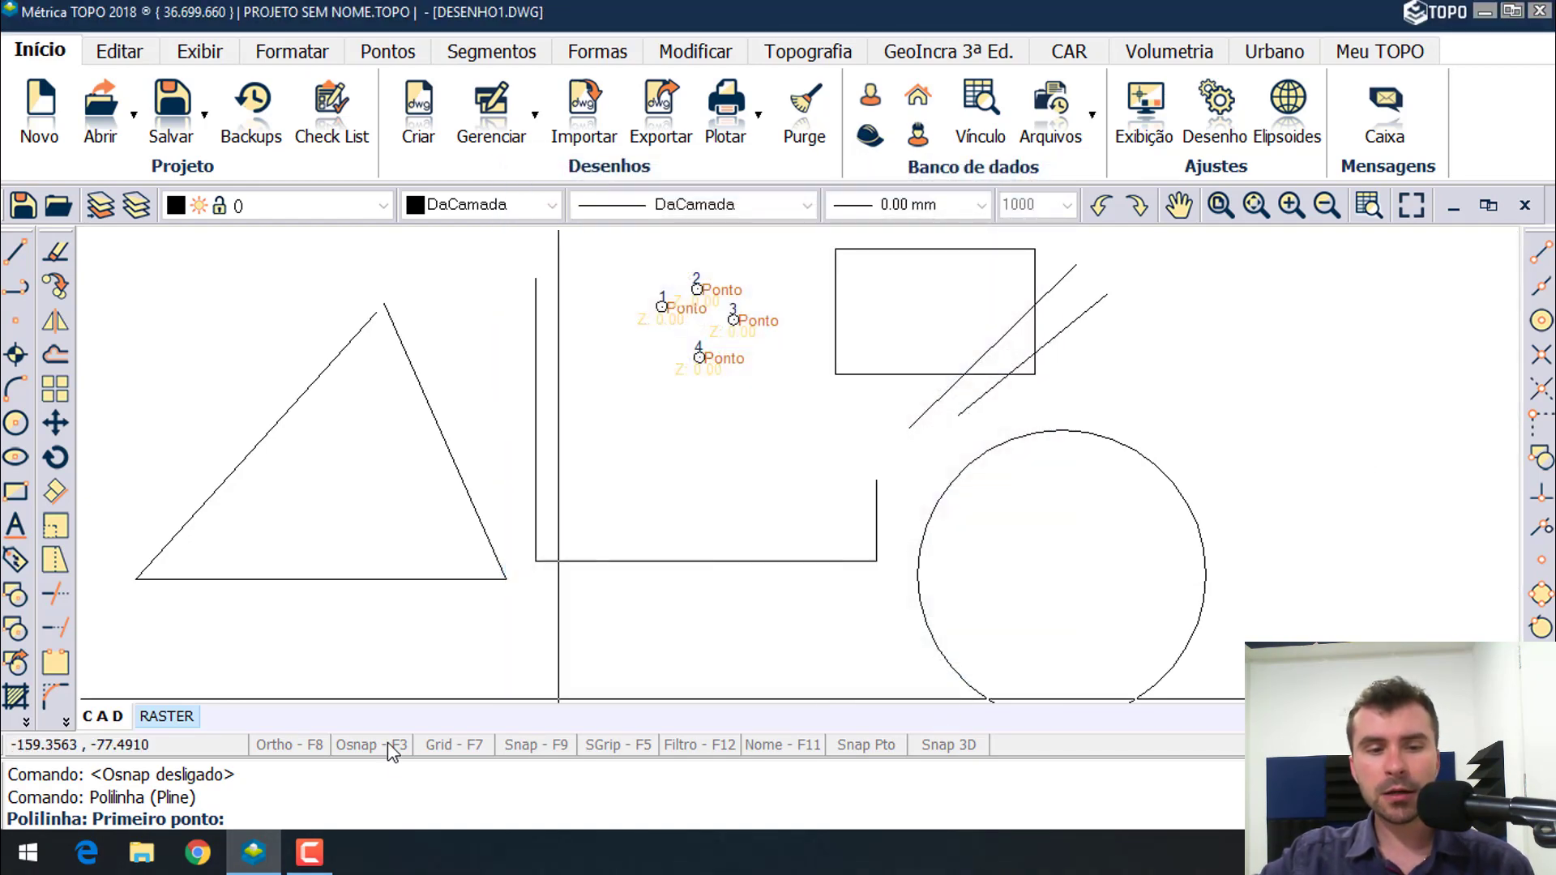
- Toggle object snap on and off several times during the running polyline command
key(F3)
key(F3)
key(F3)
key(F3)
key(F3)
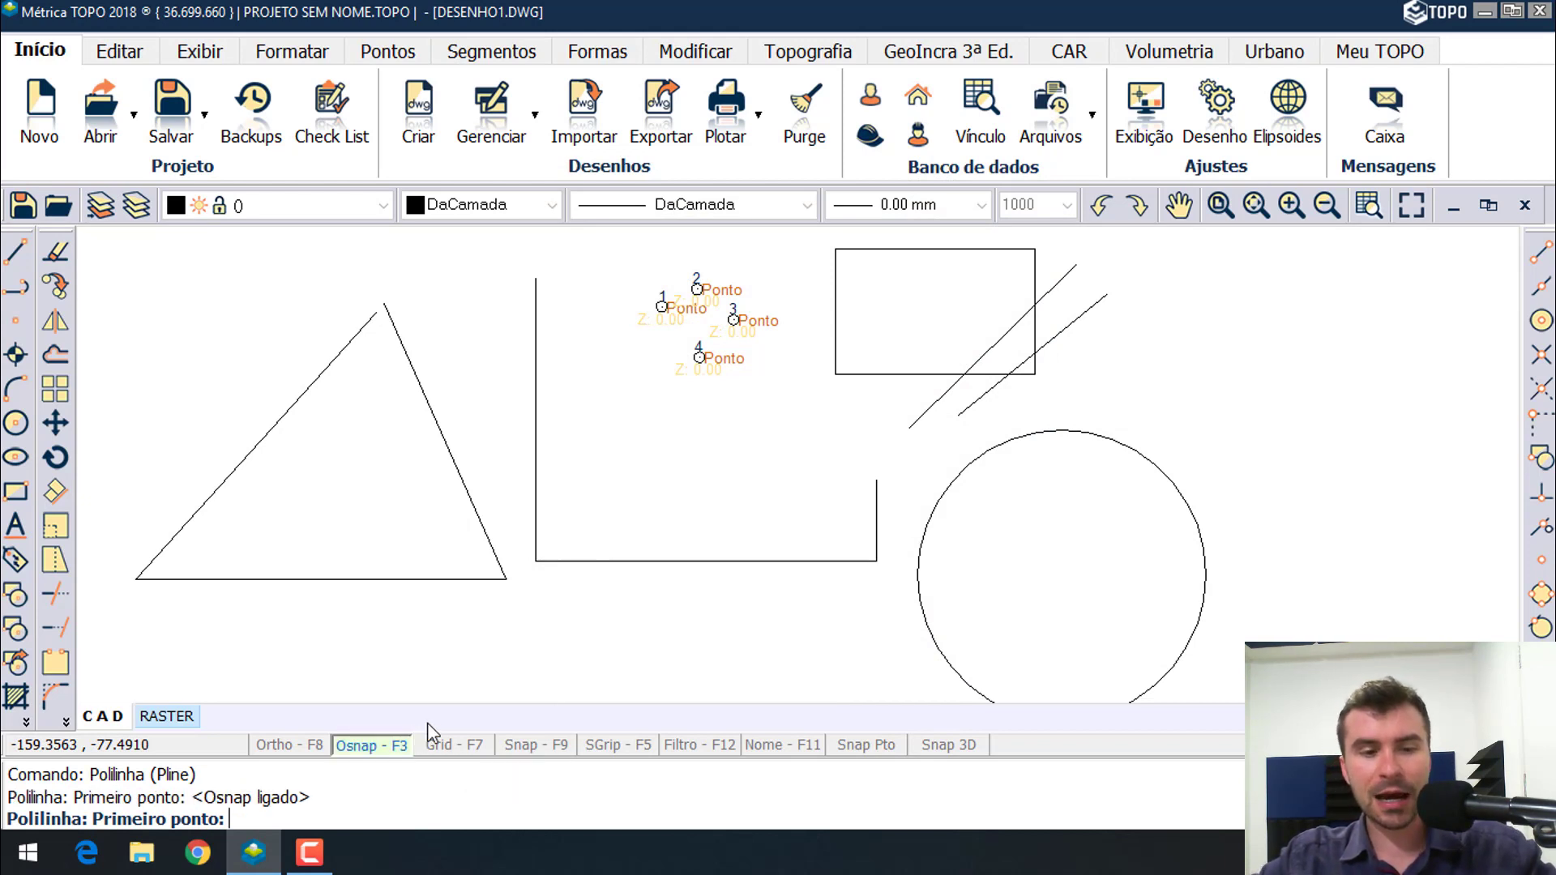
key(F3)
key(F3)
key(F3)
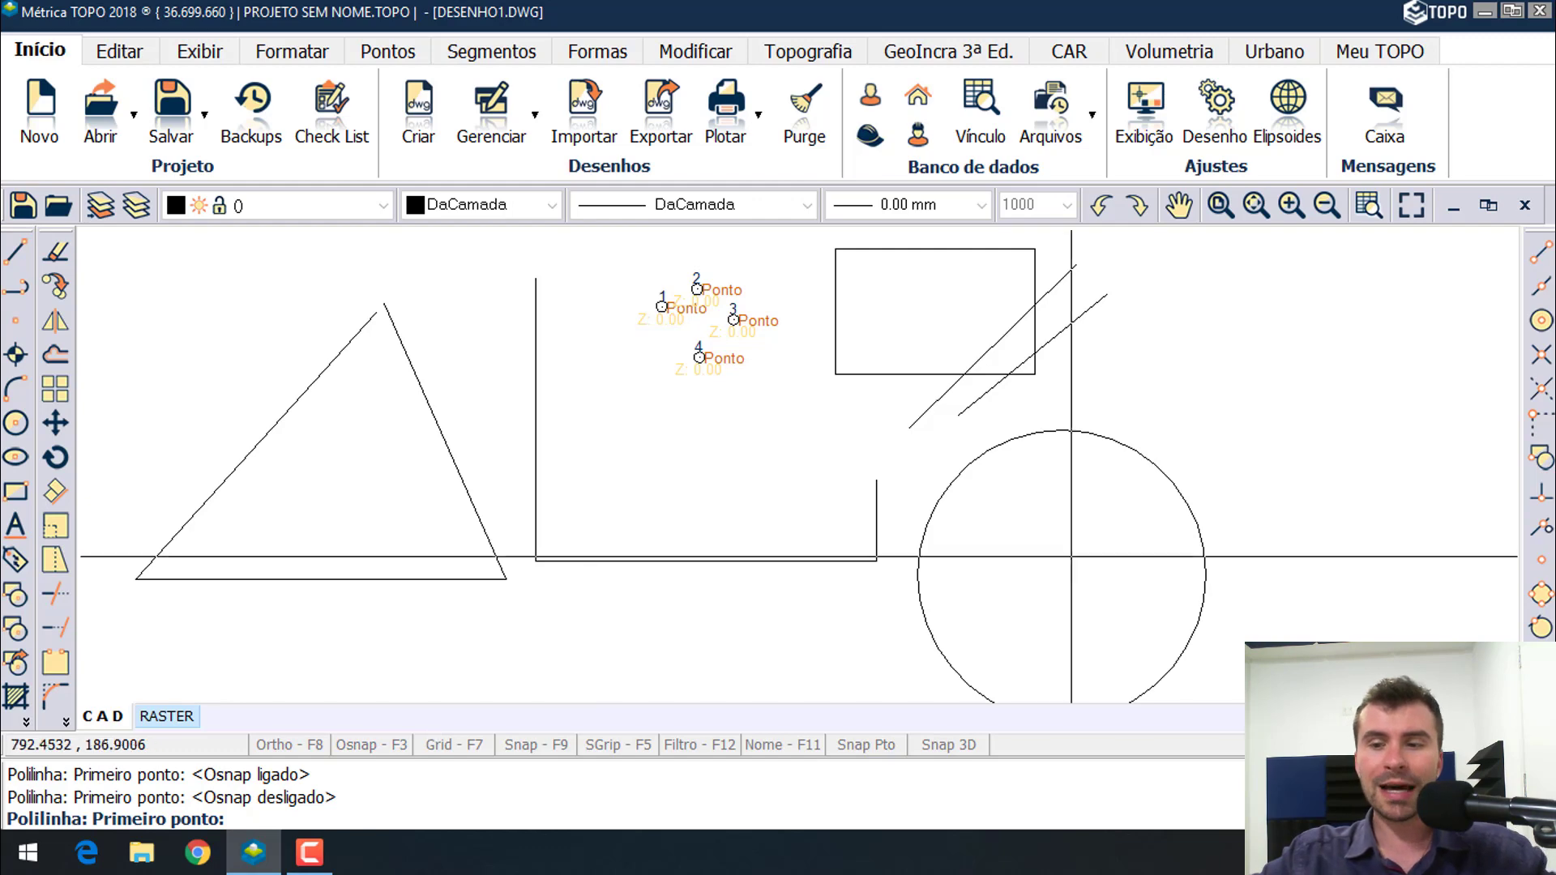
- Review the enabled object snap modes and the command history, leaving the polyline command without drawing anything
click(1541, 697)
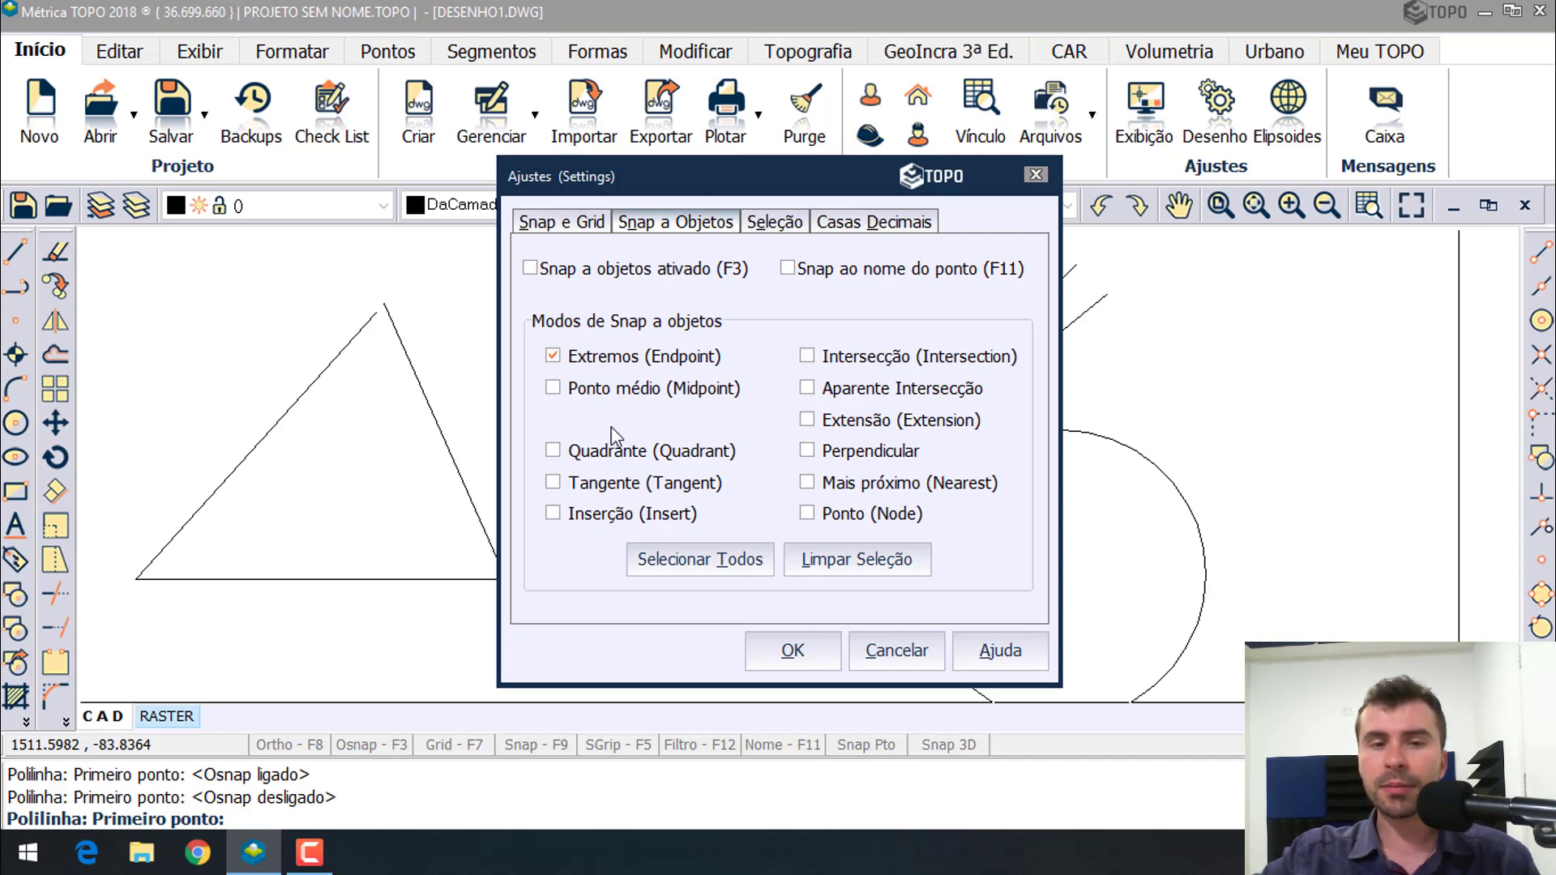
click(897, 651)
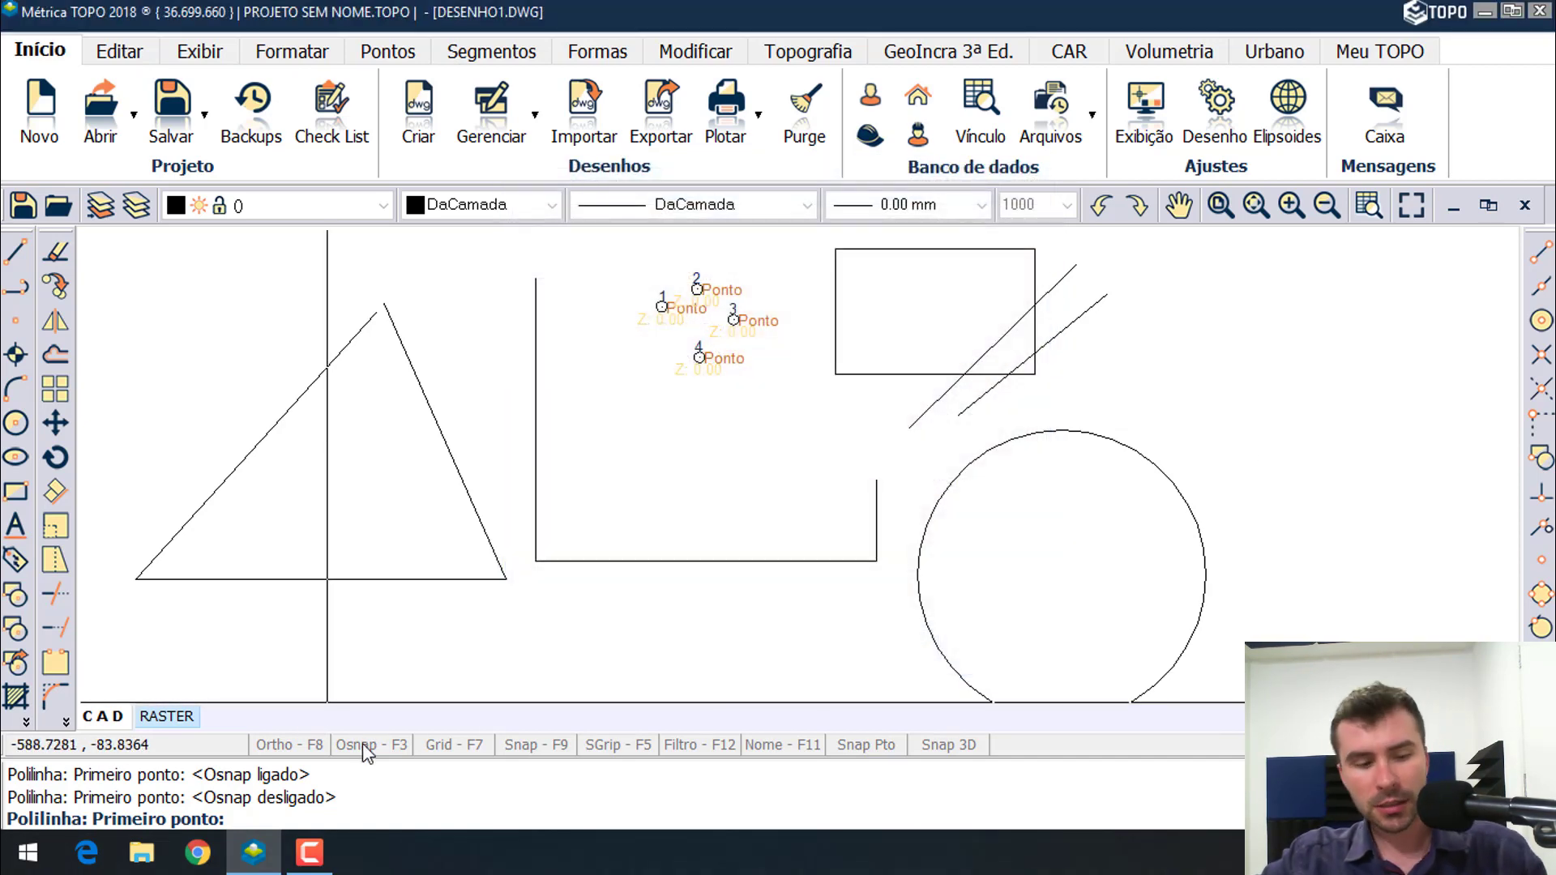
key(F2)
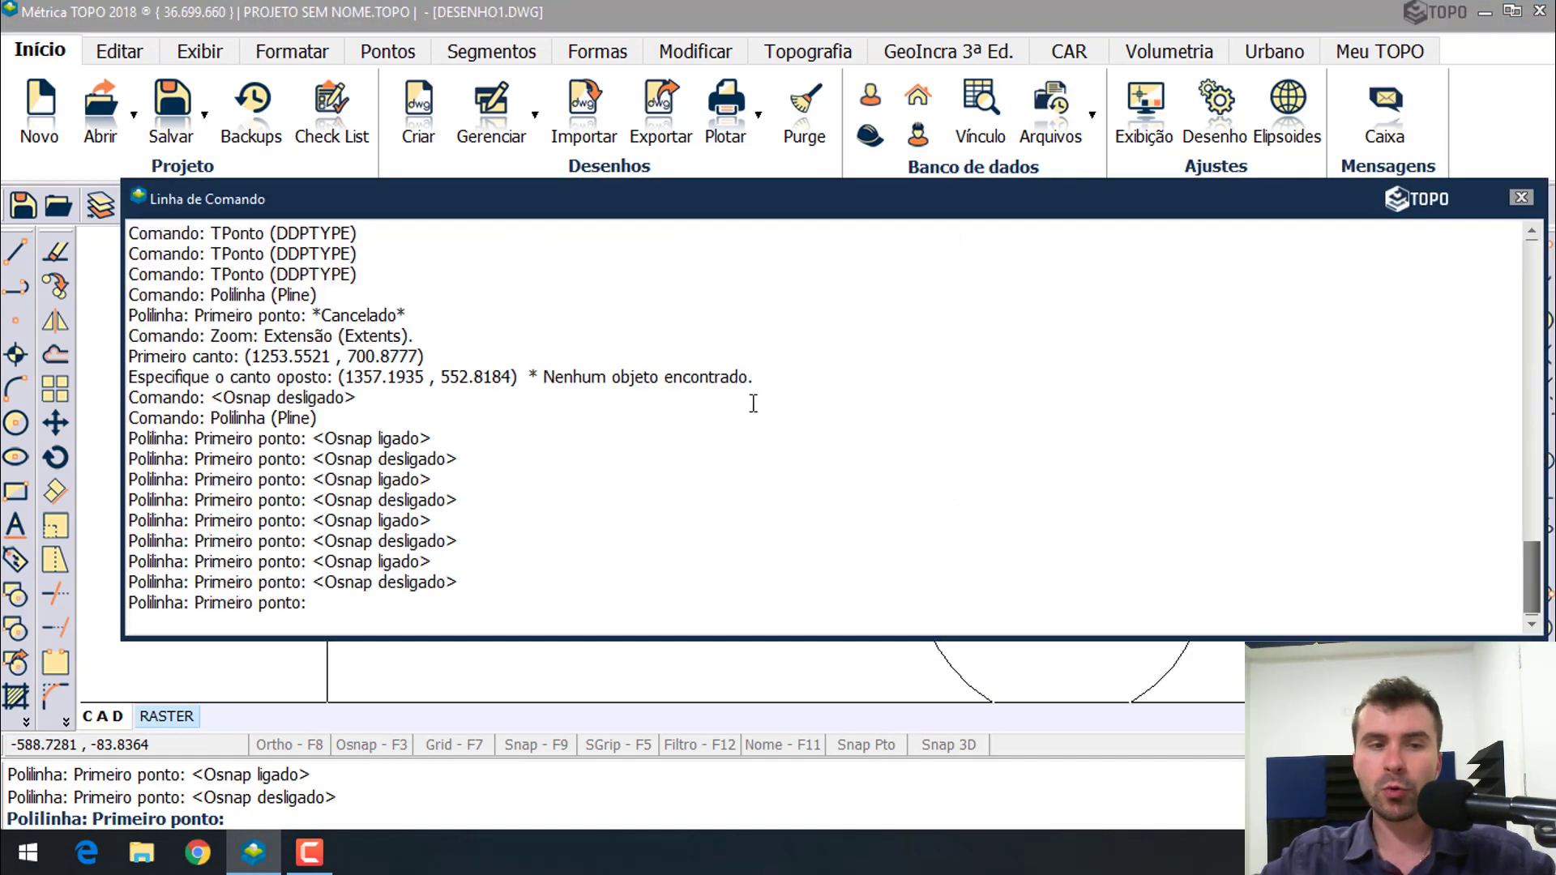
click(1528, 207)
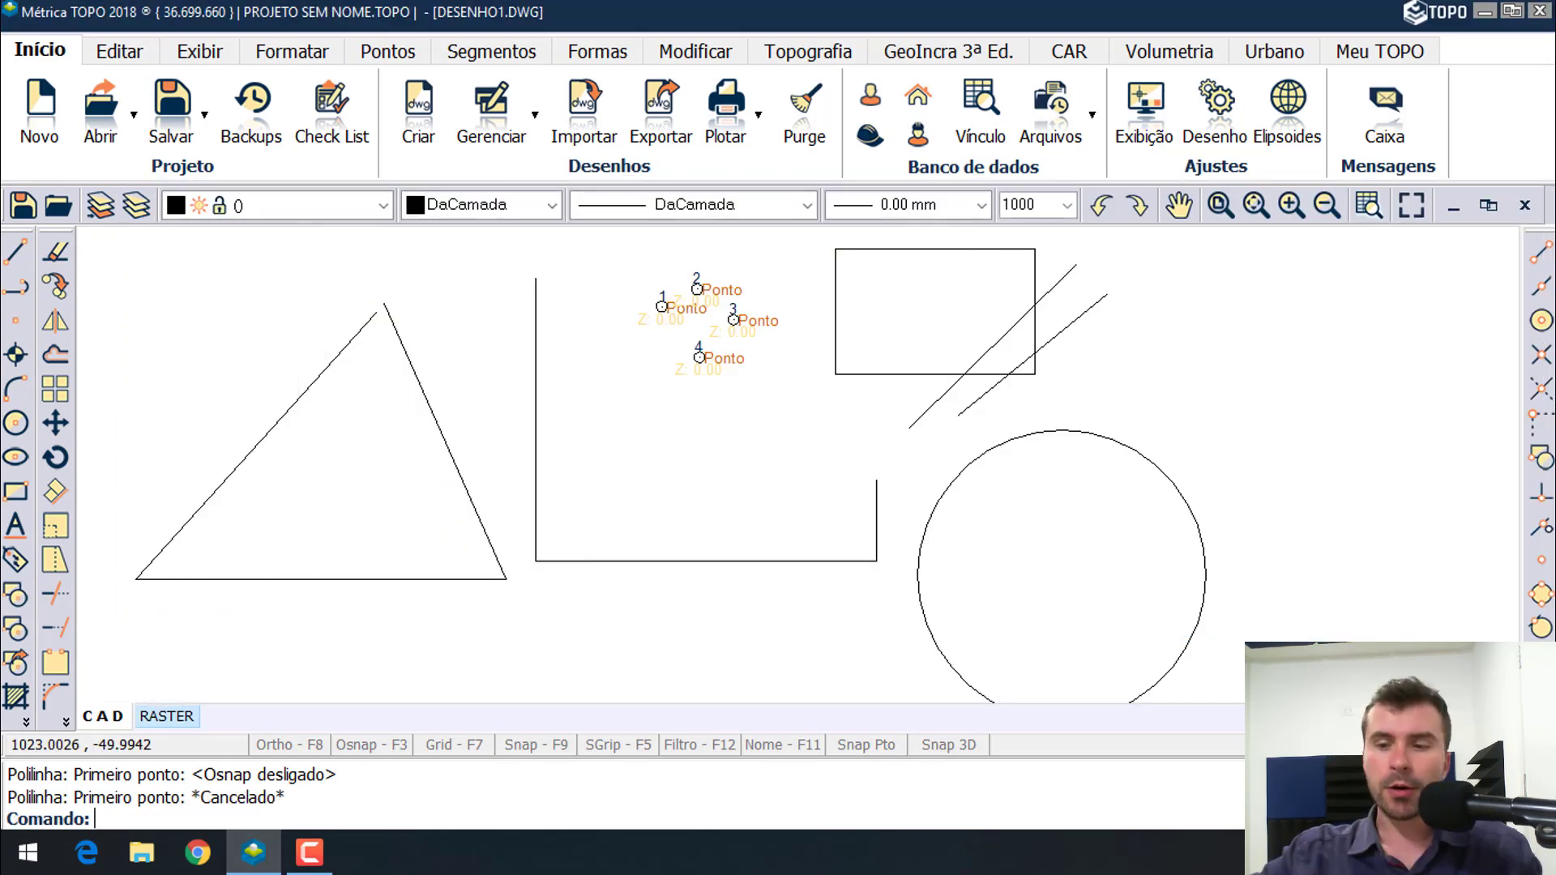
click(1541, 697)
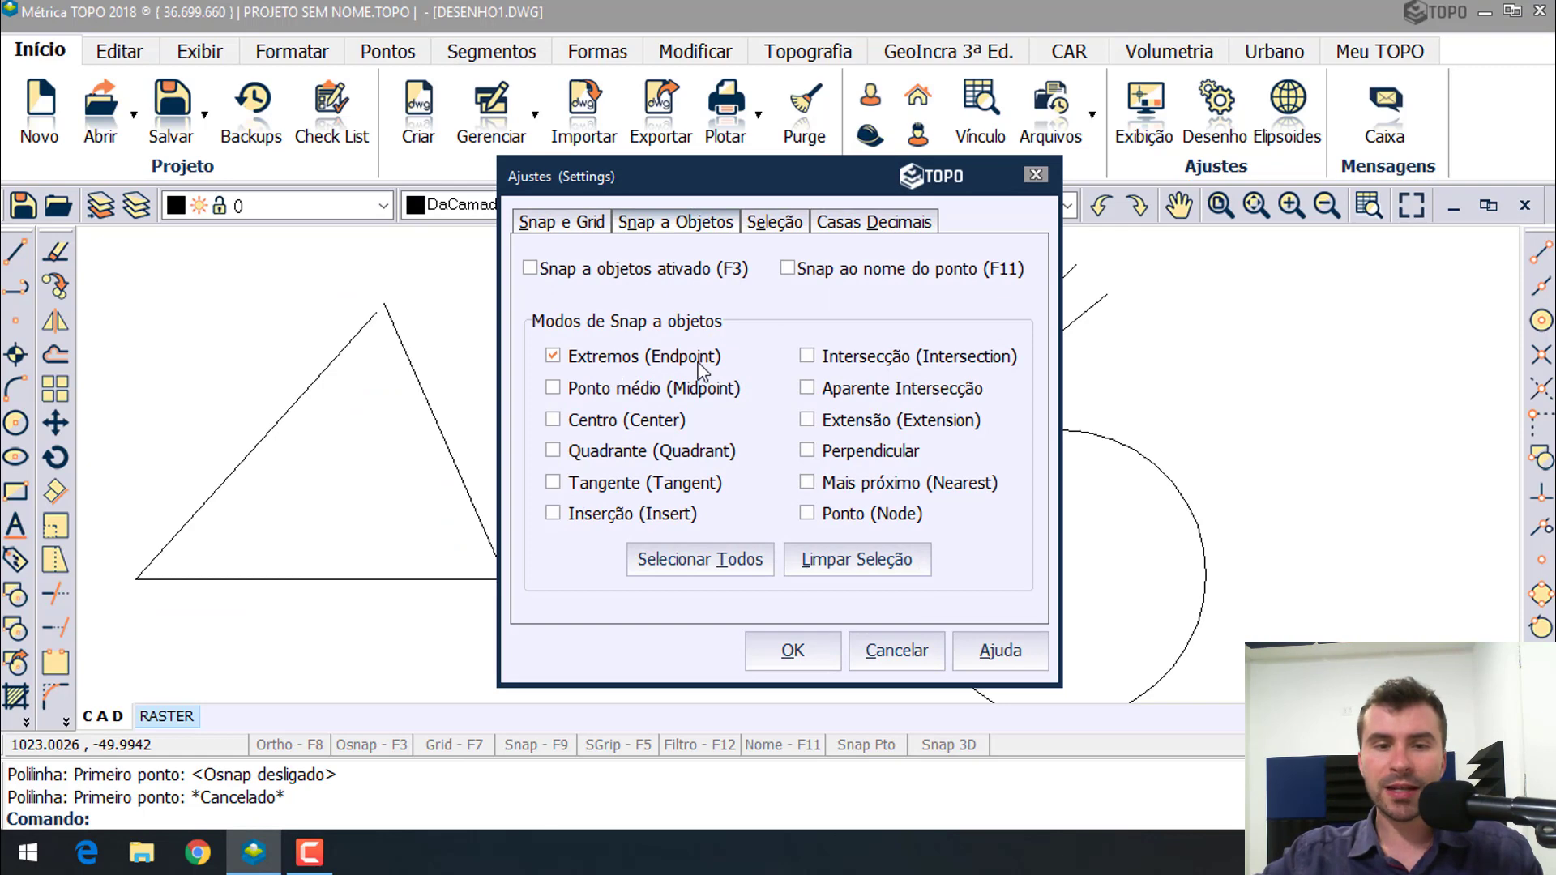
click(791, 650)
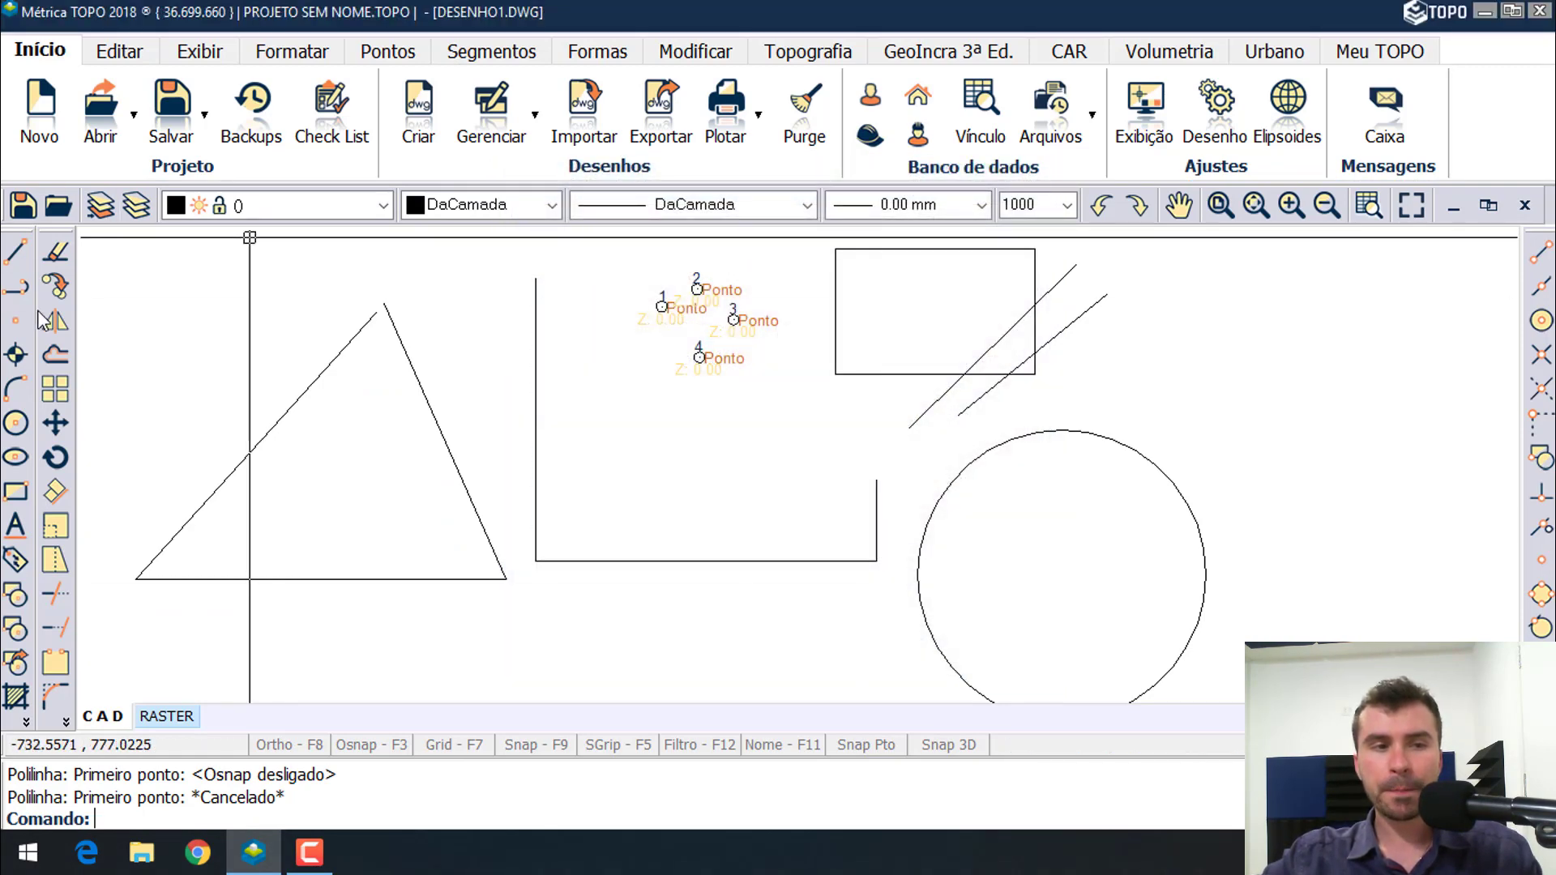
- With object snap on, draw a polyline segment from an empty spot inside the open U shape to its upper-left endpoint
click(15, 286)
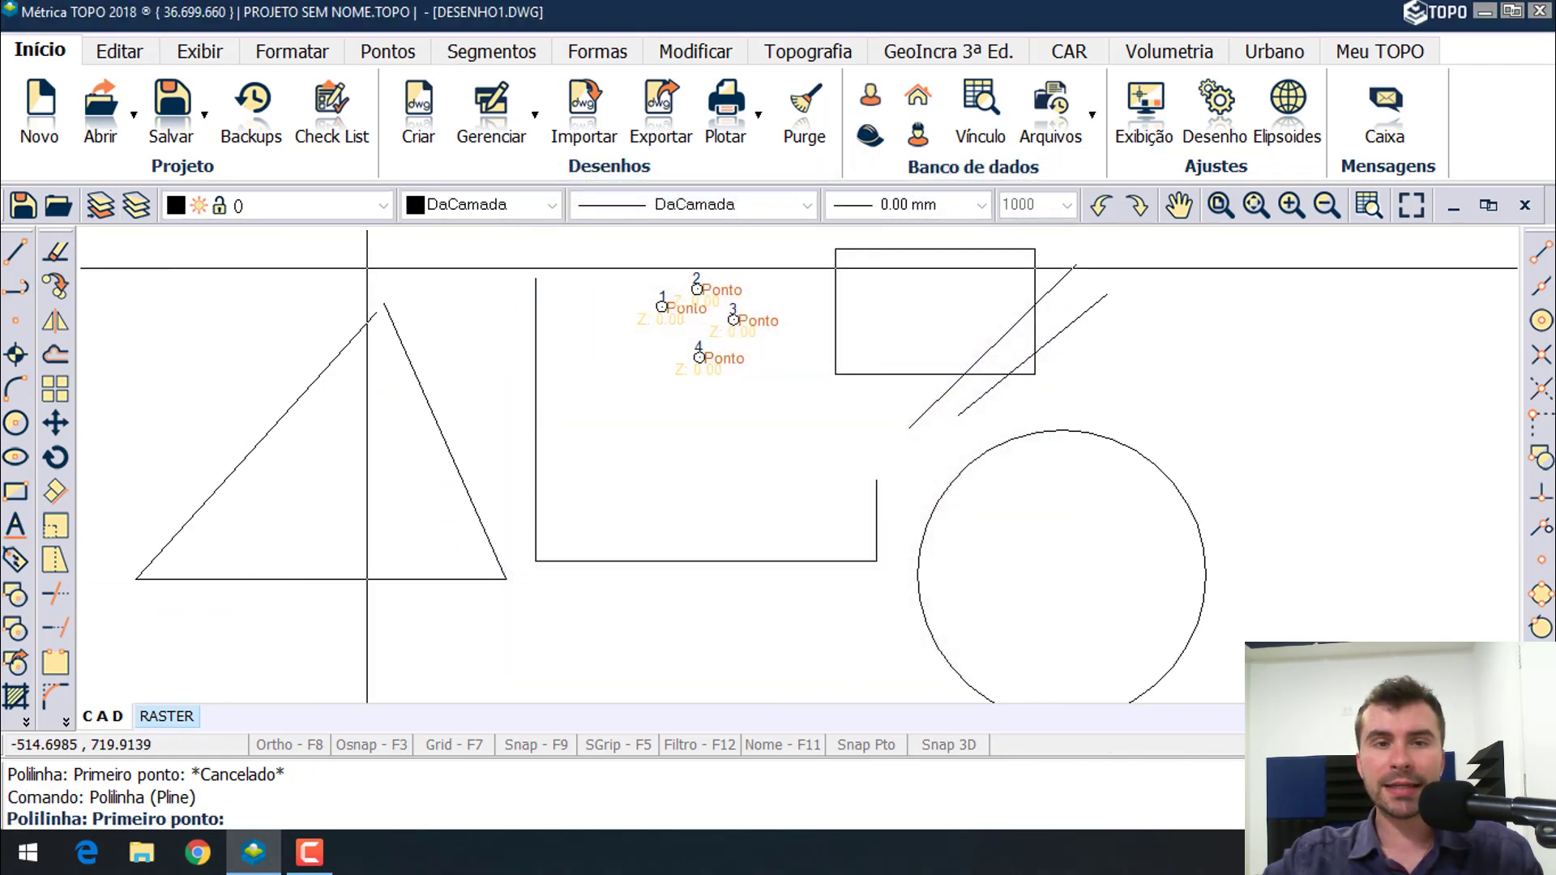
click(384, 749)
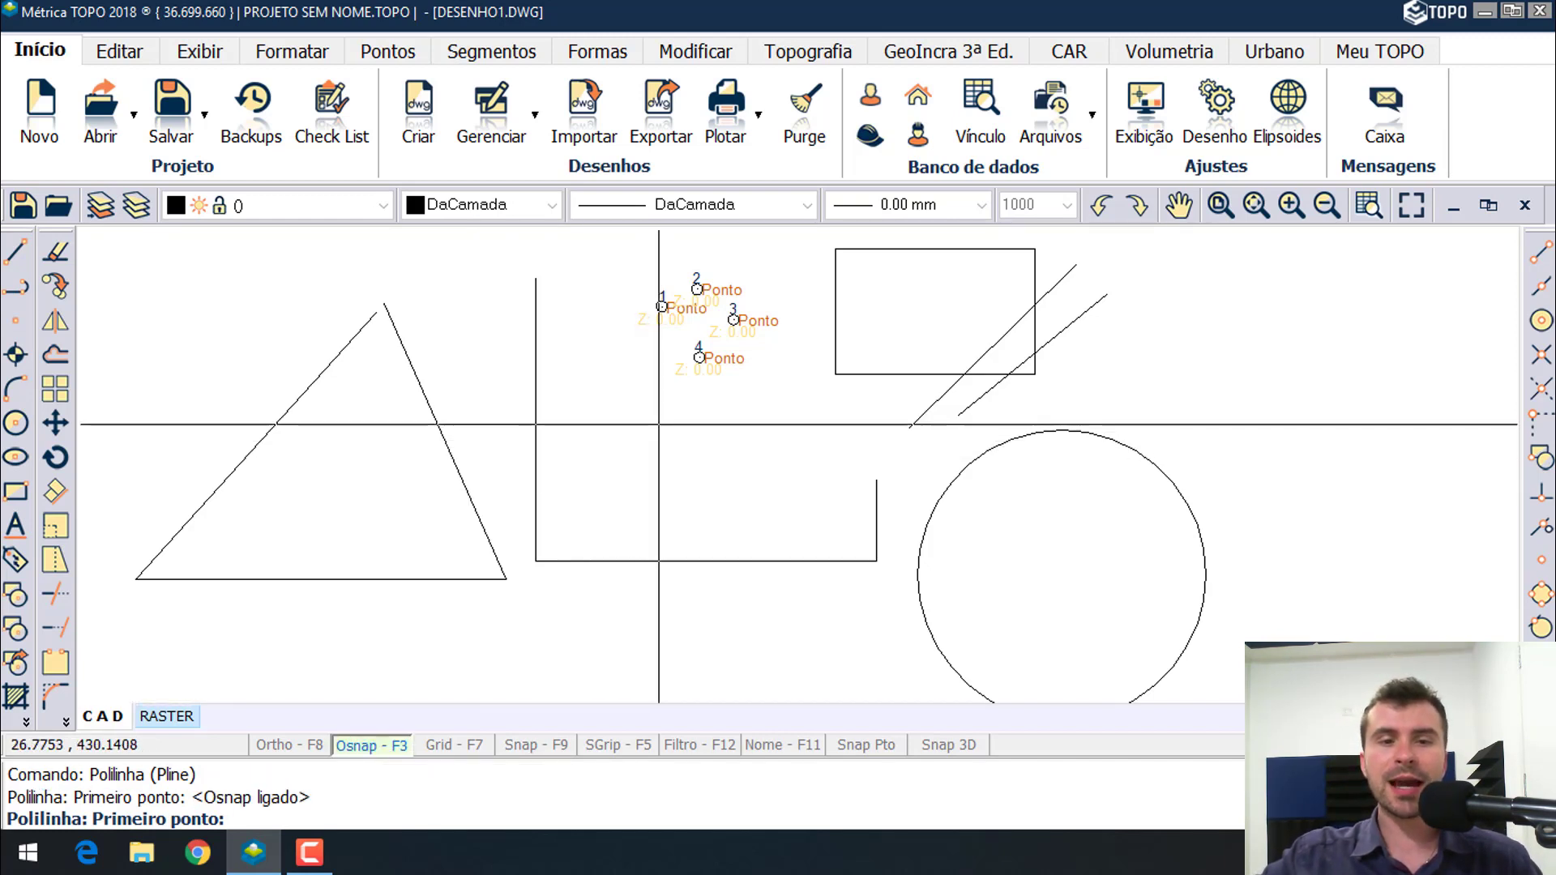
click(757, 467)
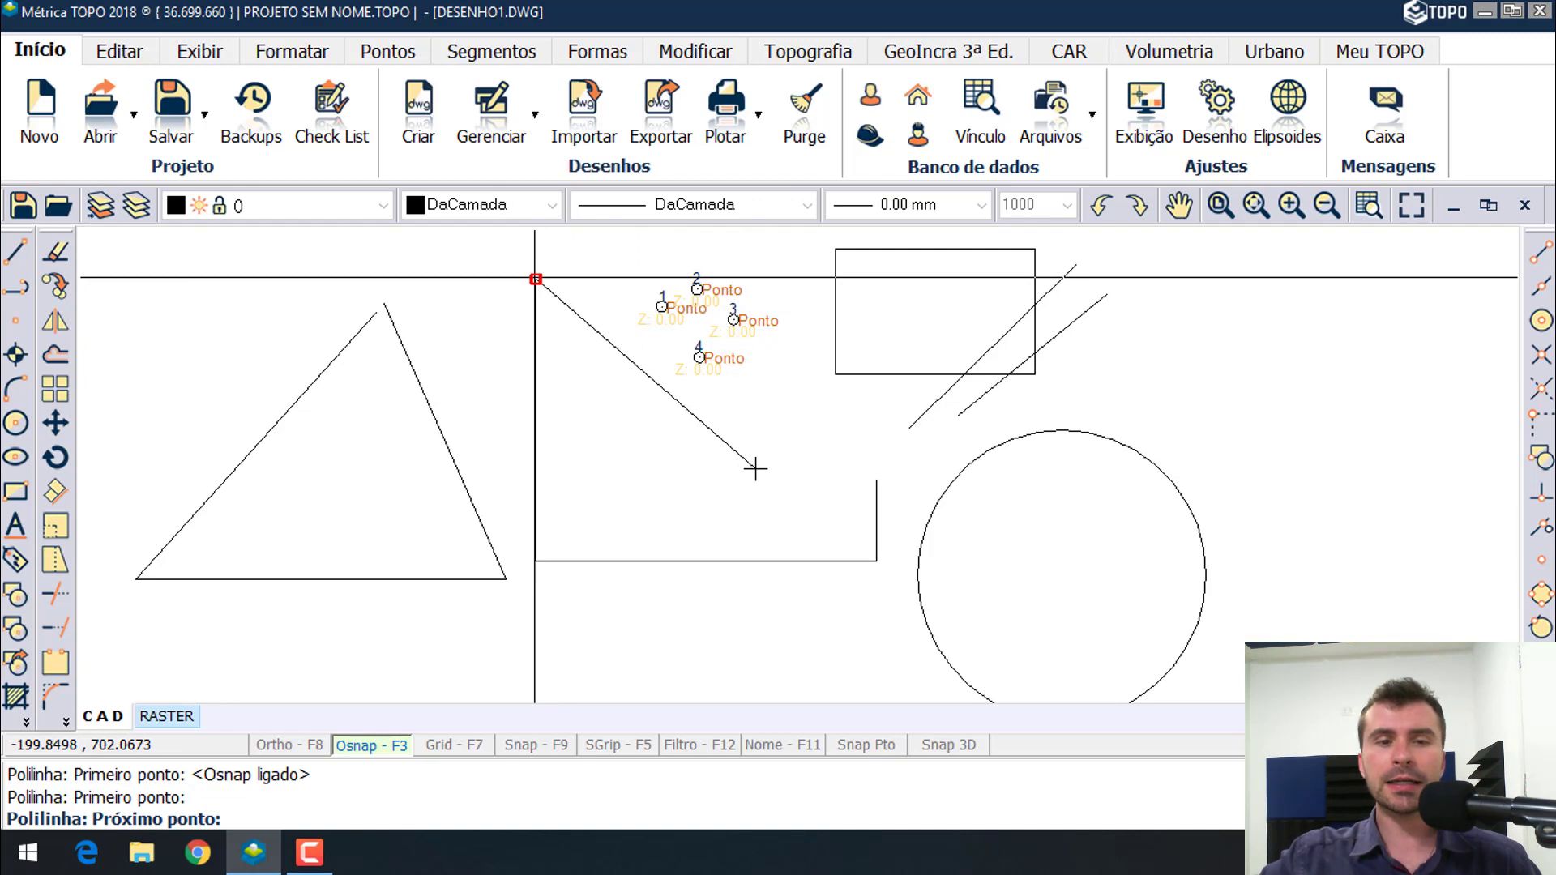
scroll(536, 278, up, 5)
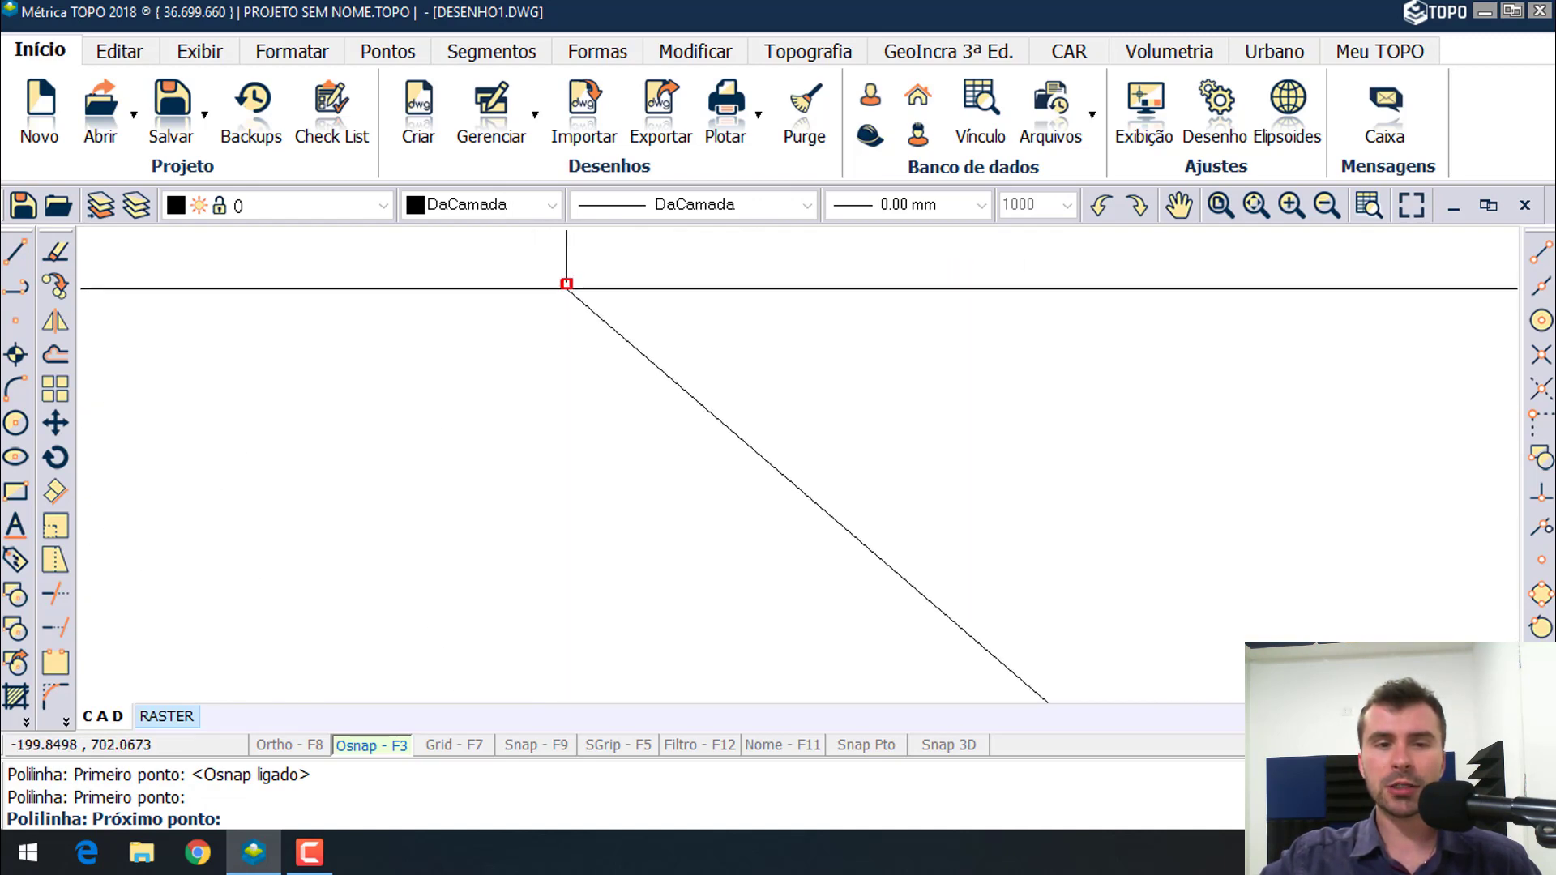
scroll(566, 283, down, 5)
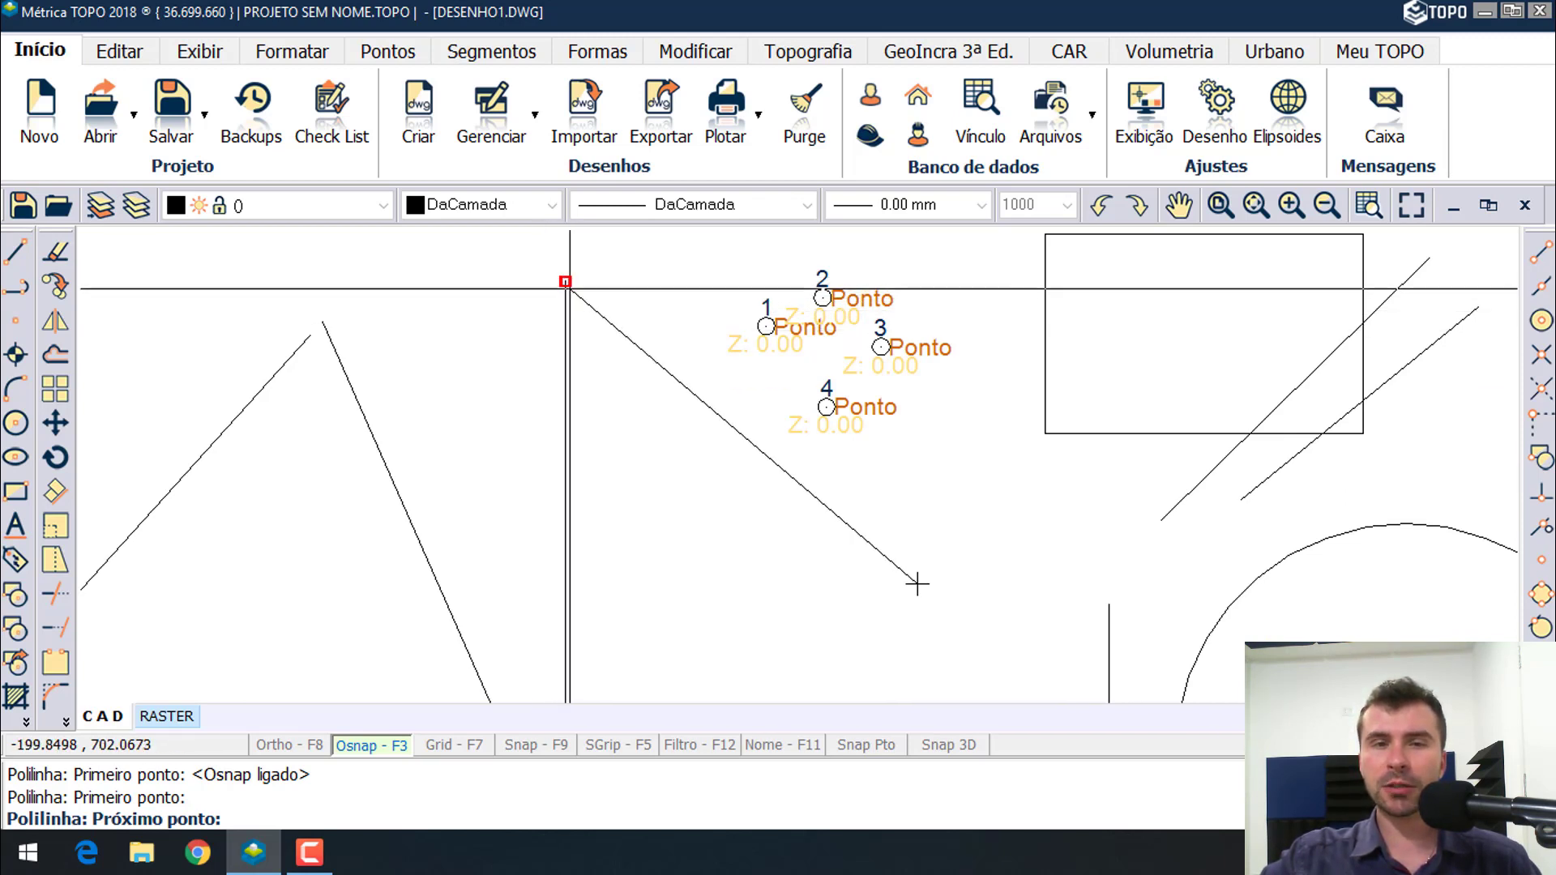
scroll(917, 584, down, 3)
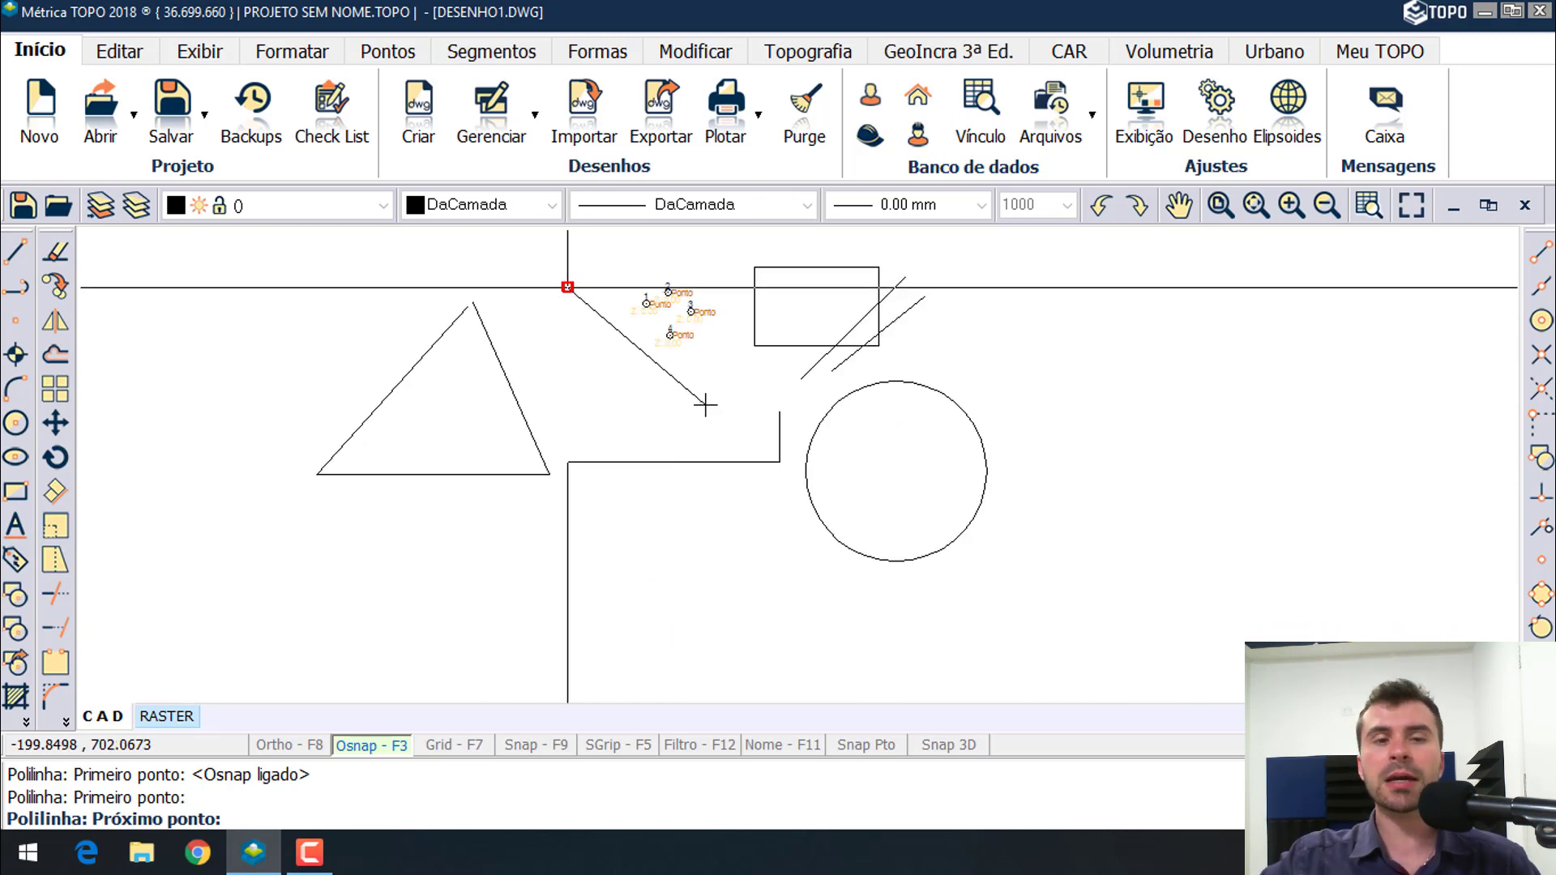
click(567, 463)
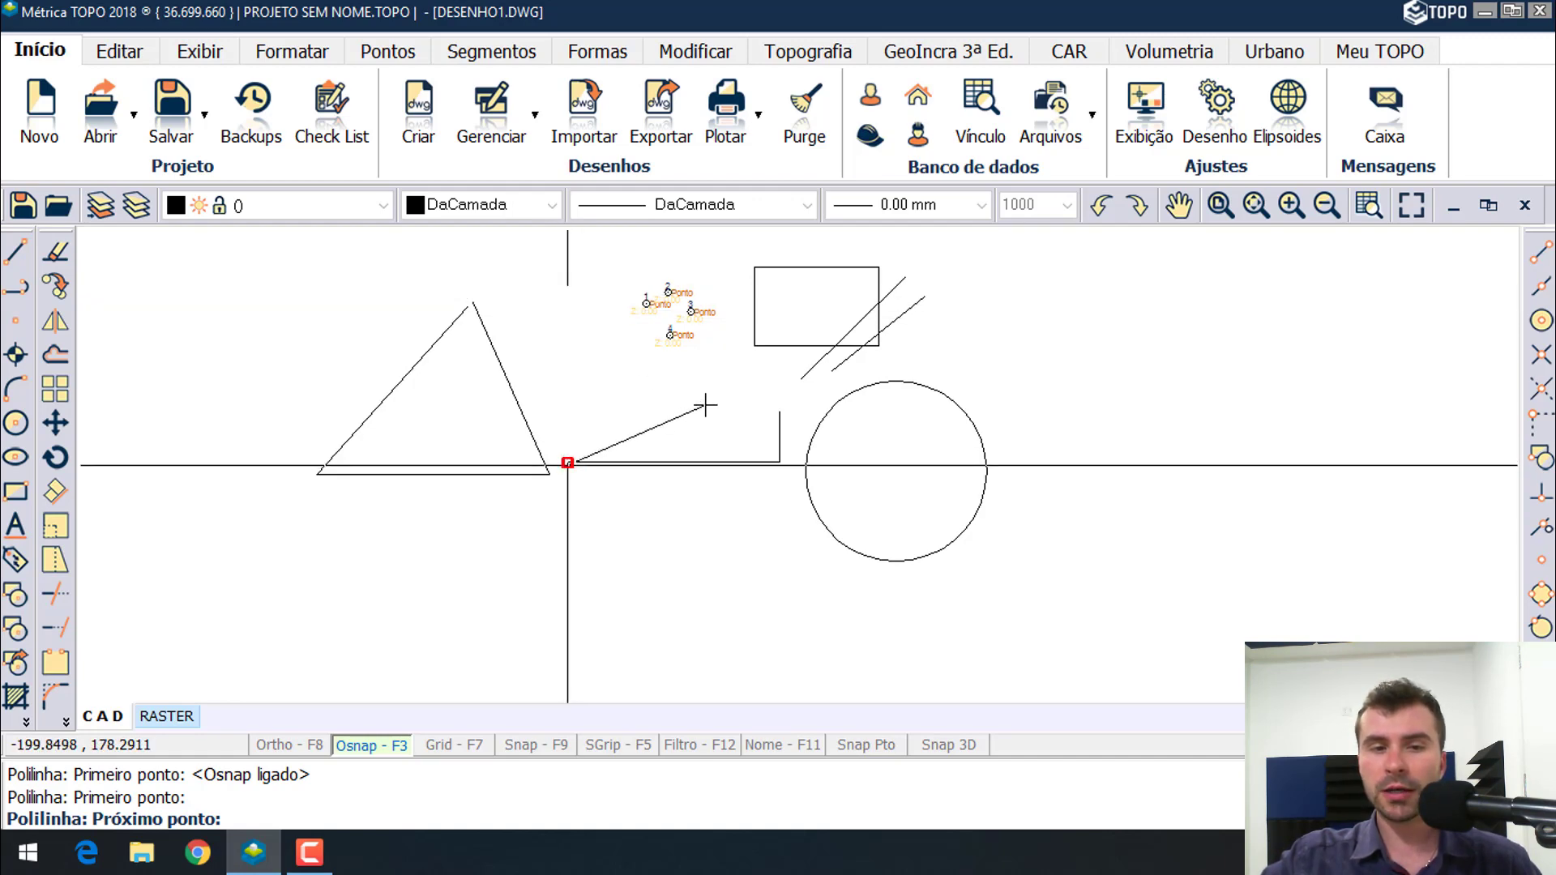
click(706, 405)
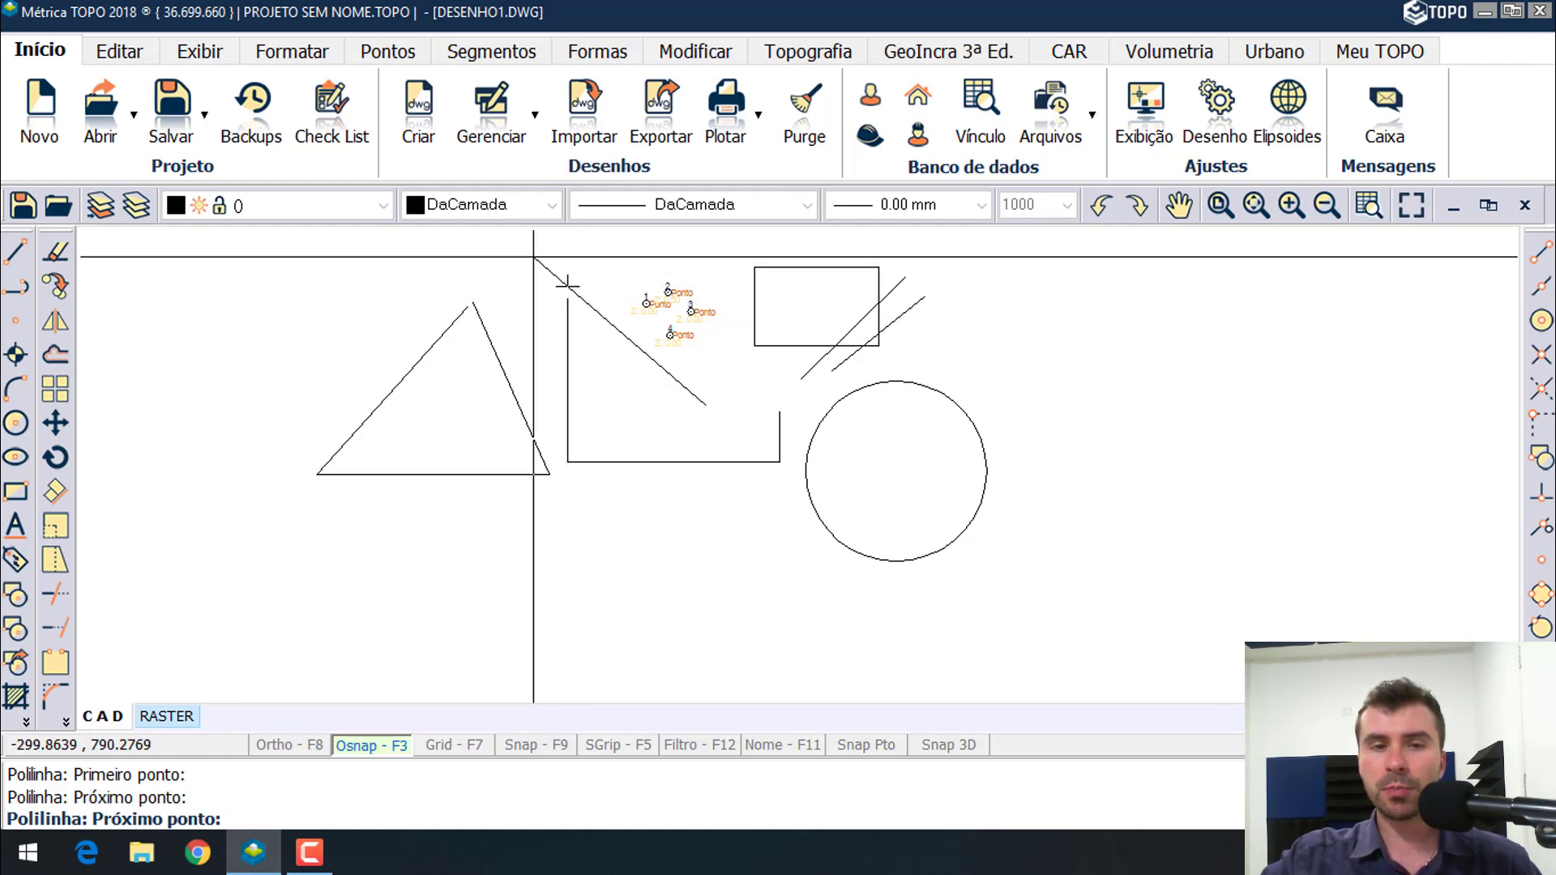
key(Escape)
- Replace the Extremos (Endpoint) object snap mode with Ponto médio (Midpoint)
click(1542, 663)
click(680, 355)
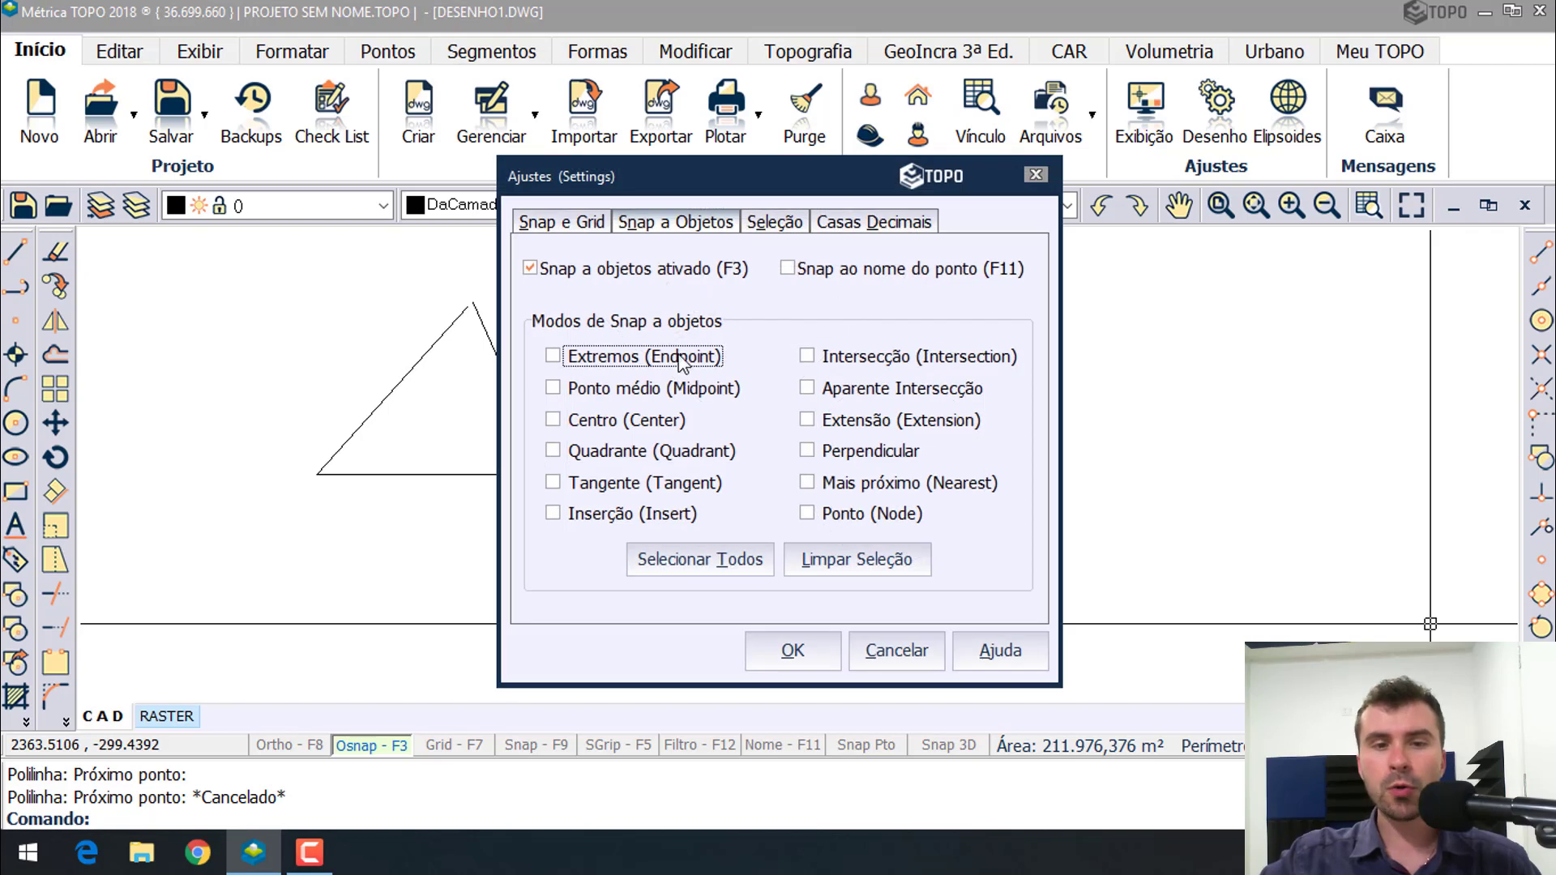
click(702, 392)
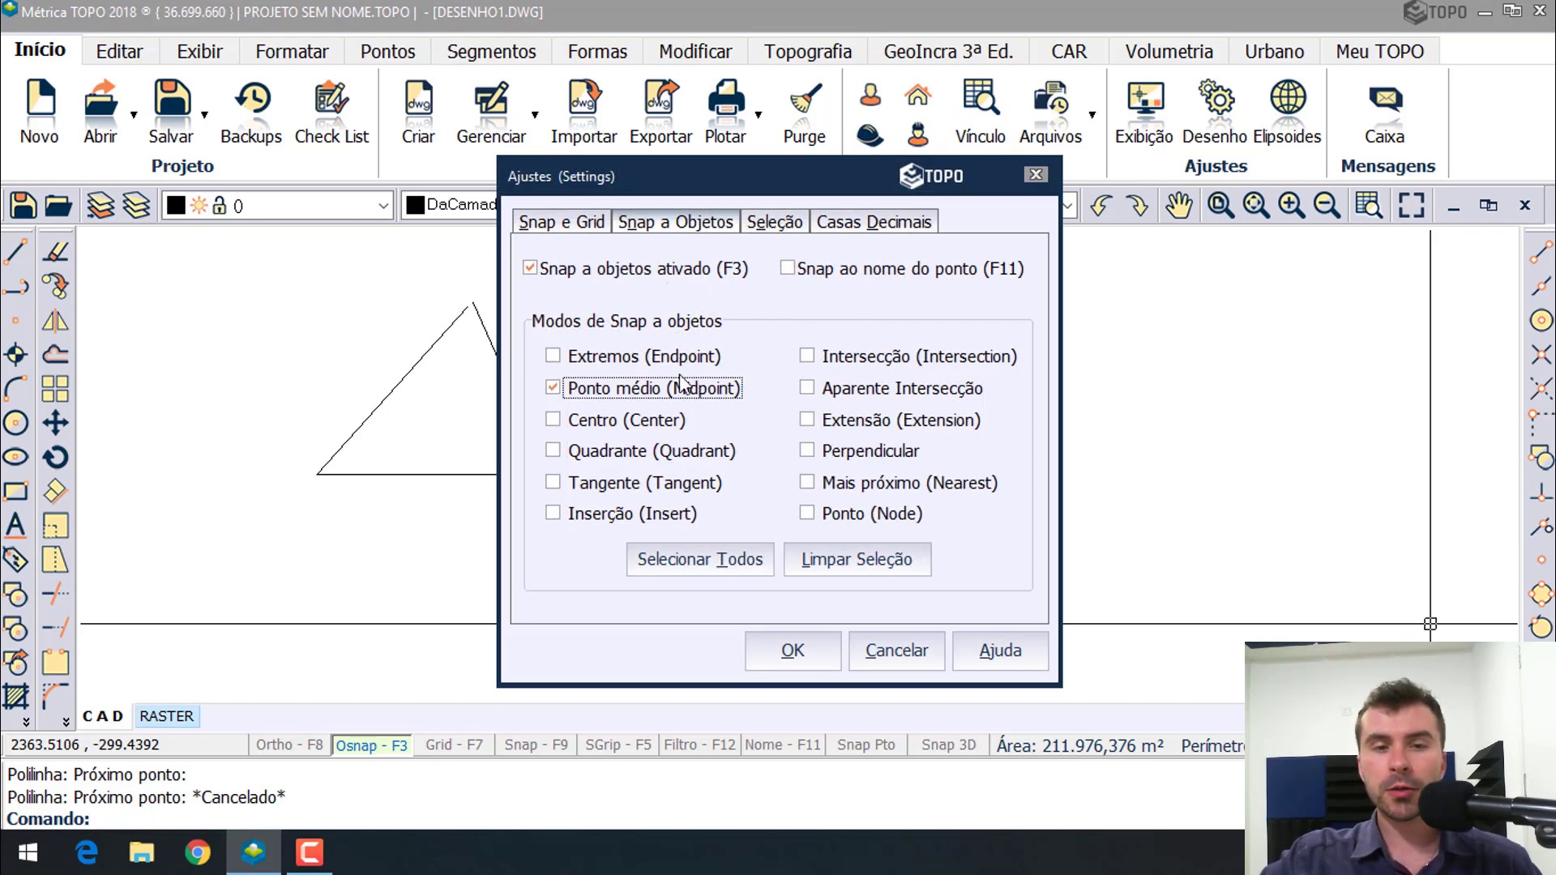
click(793, 650)
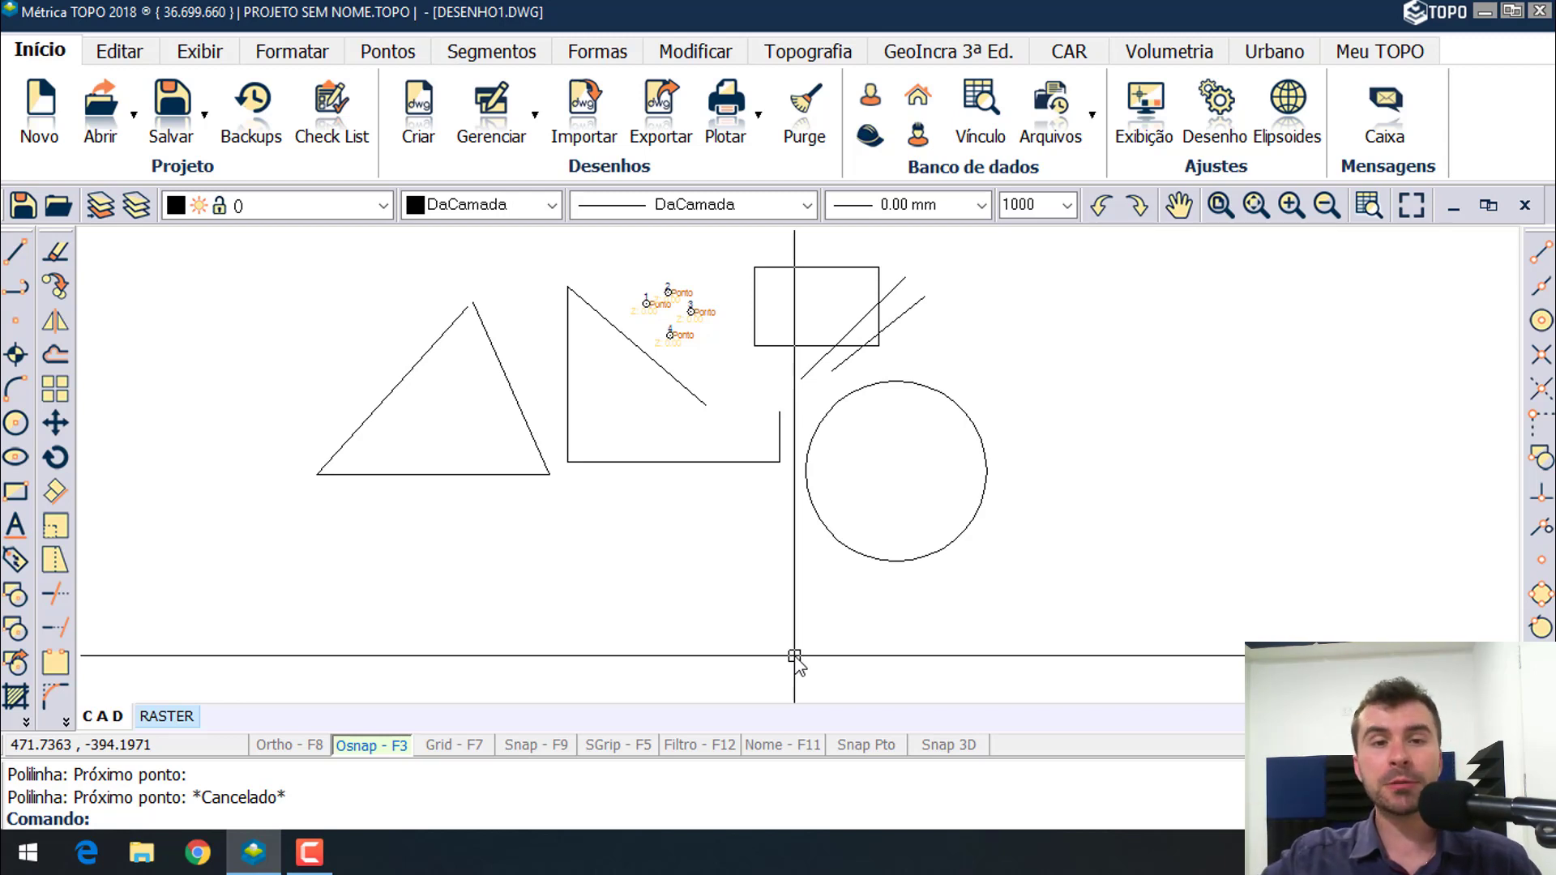
- Try midpoint snapping by starting a polyline at the midpoint of the U shape's short right side
click(22, 291)
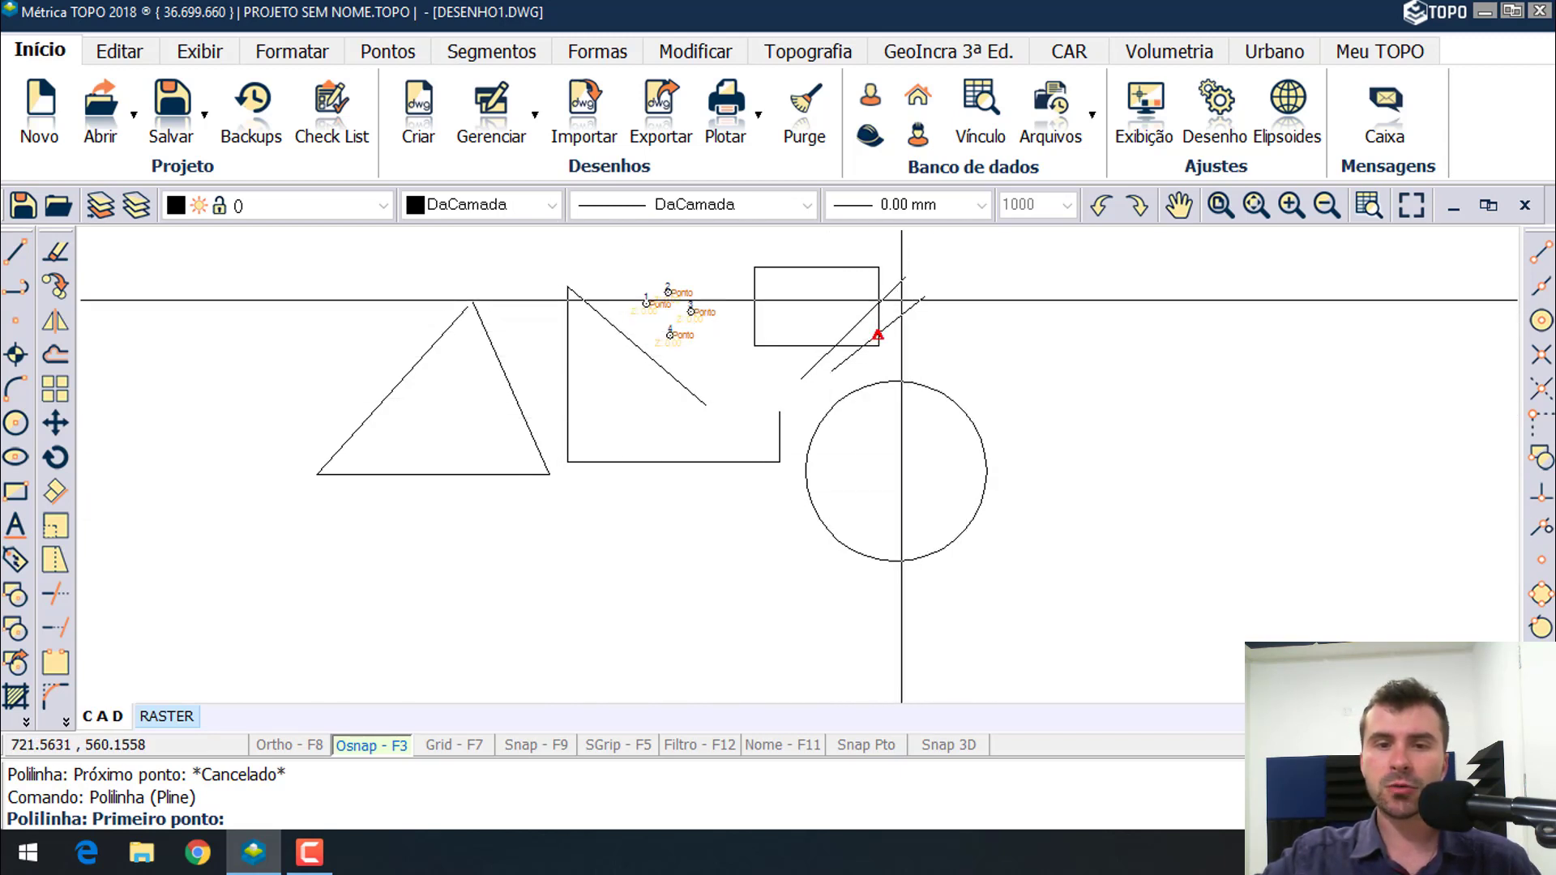
scroll(883, 325, up, 4)
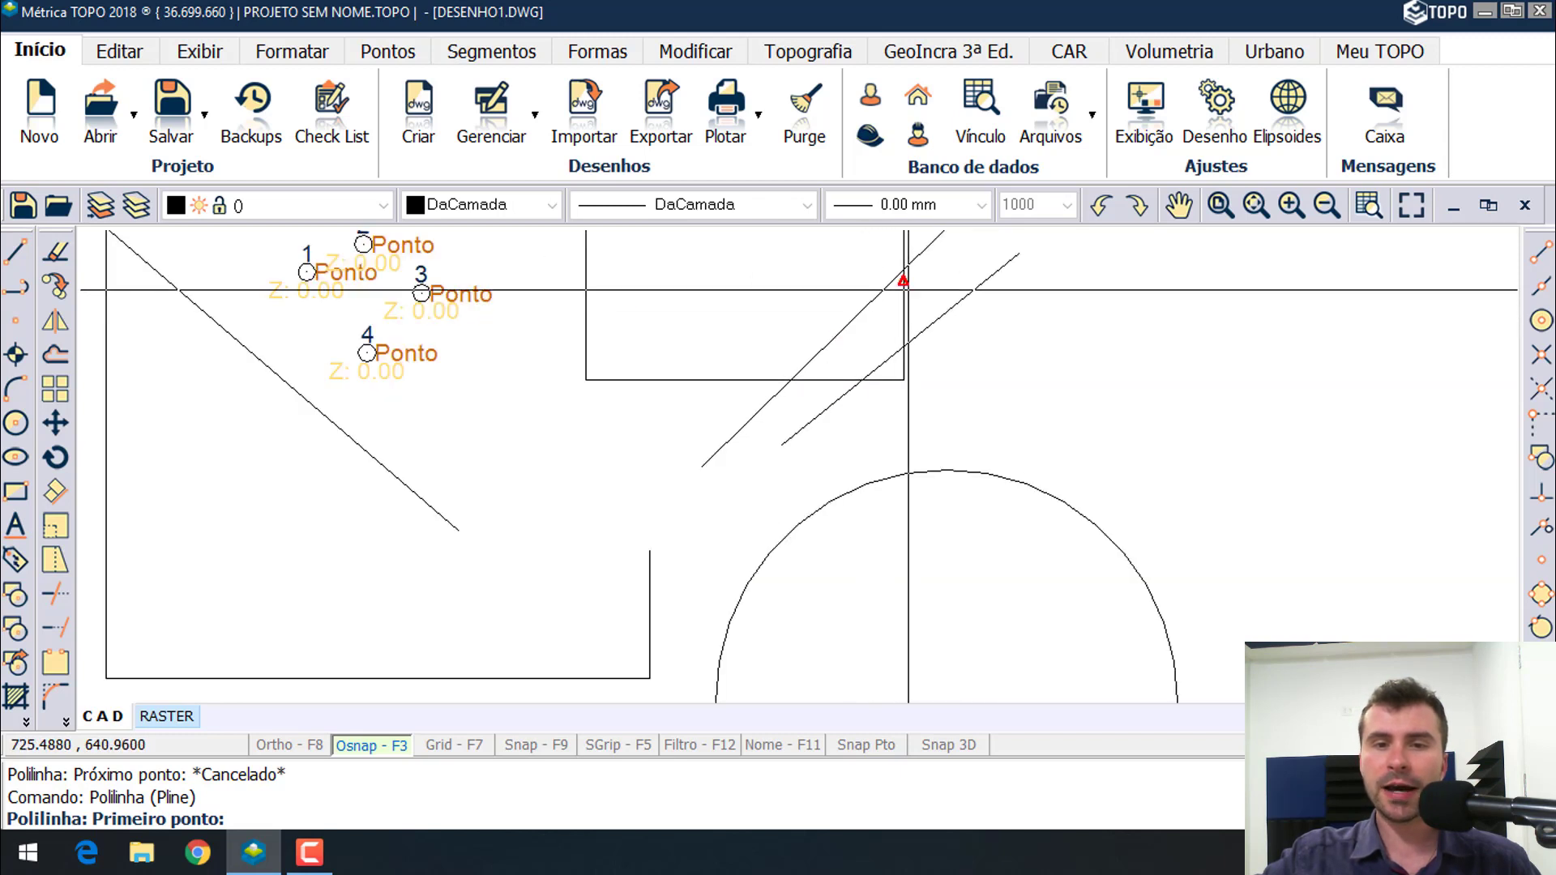
scroll(896, 320, down, 3)
middle_drag(900, 319, 864, 346)
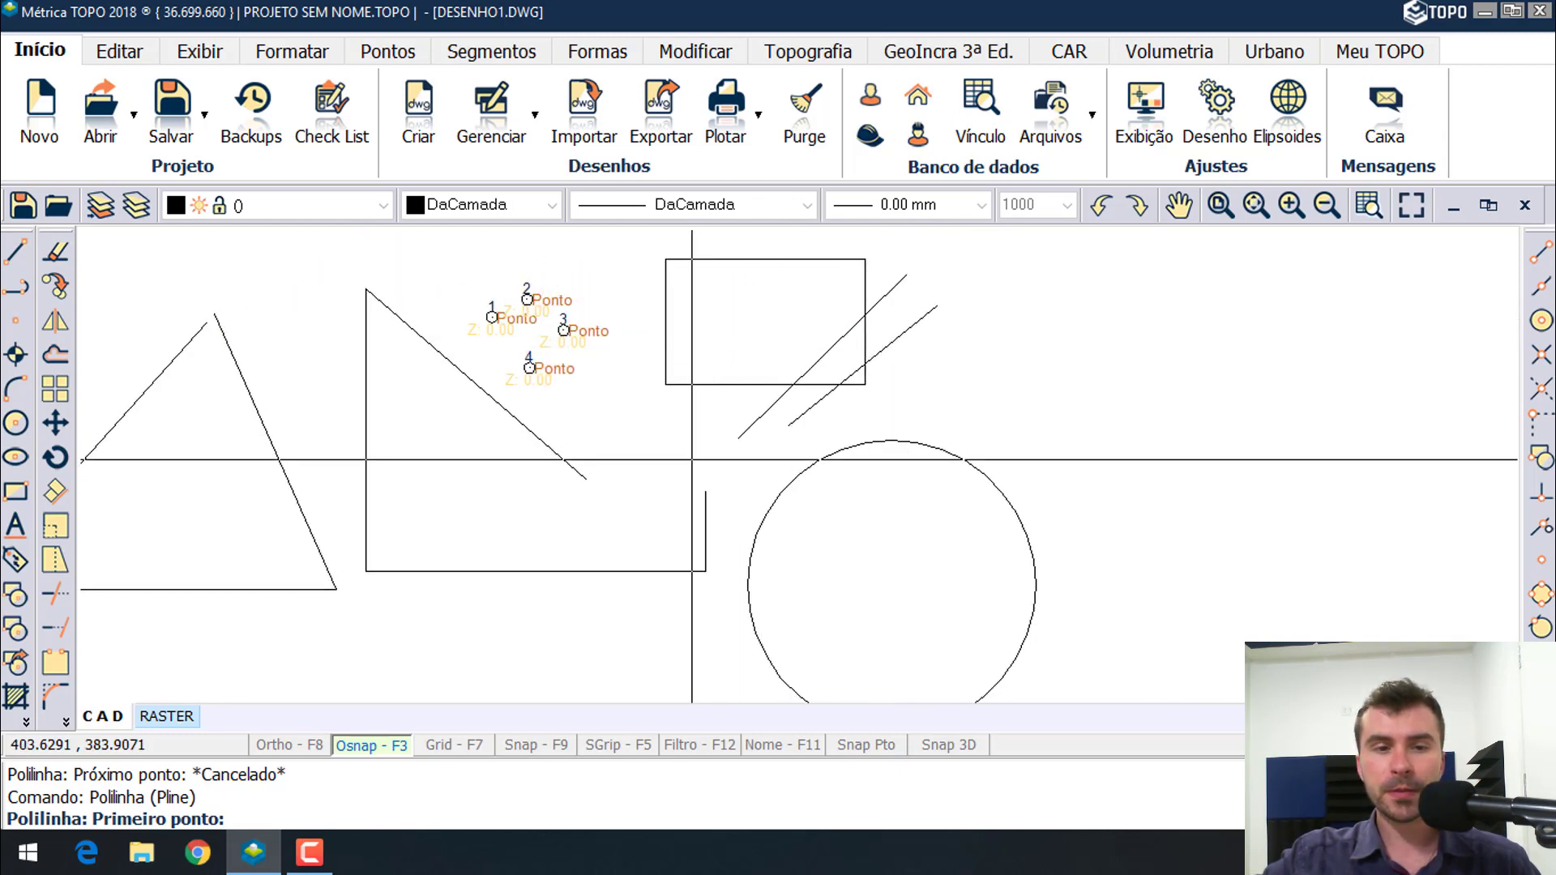
click(706, 531)
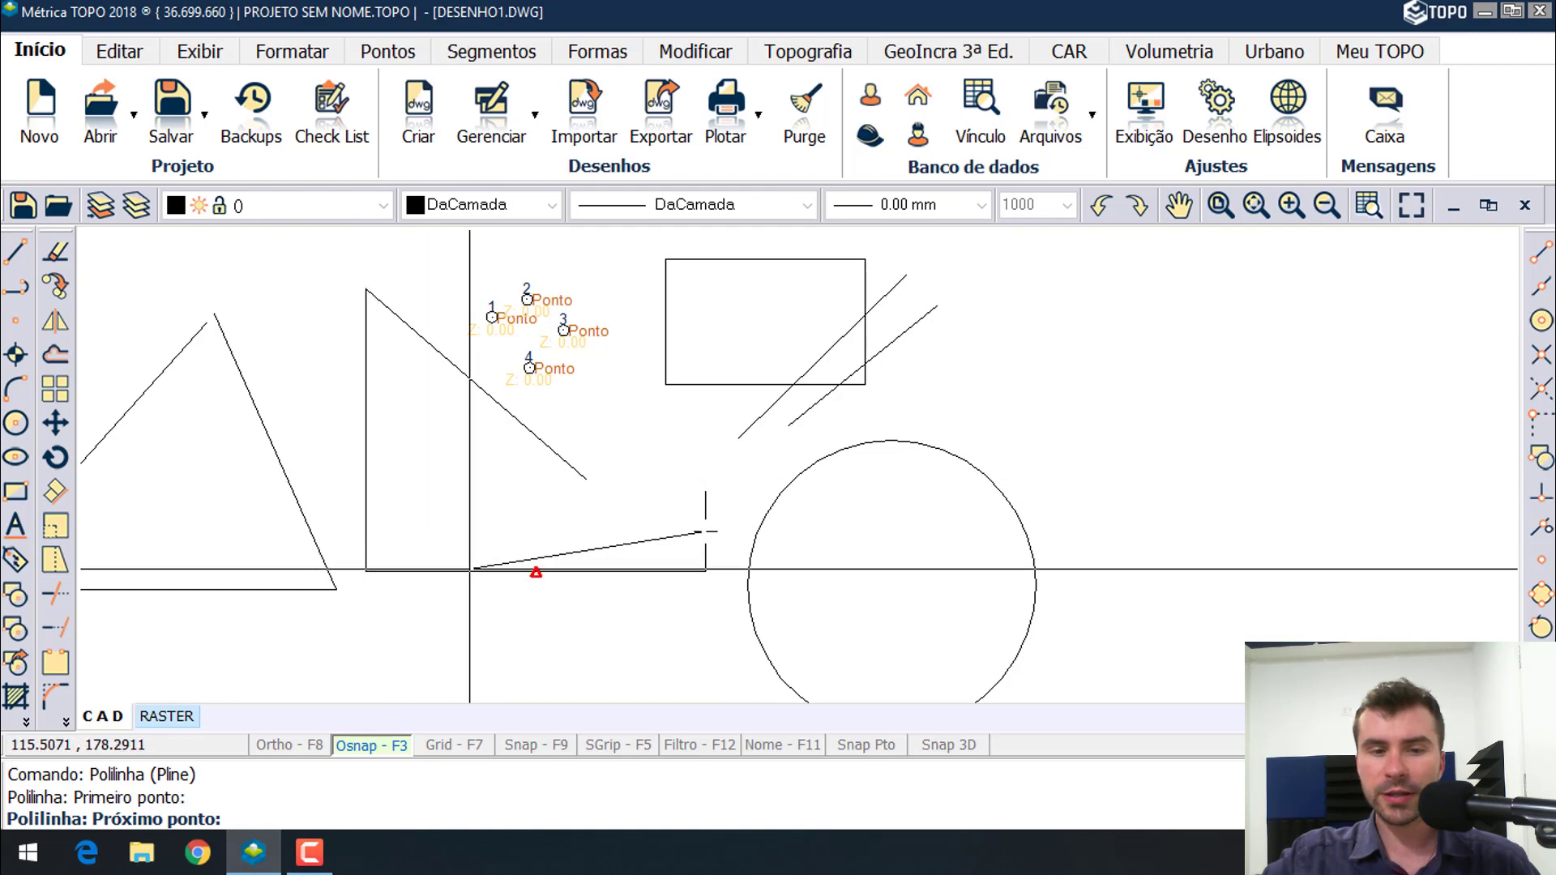
key(Escape)
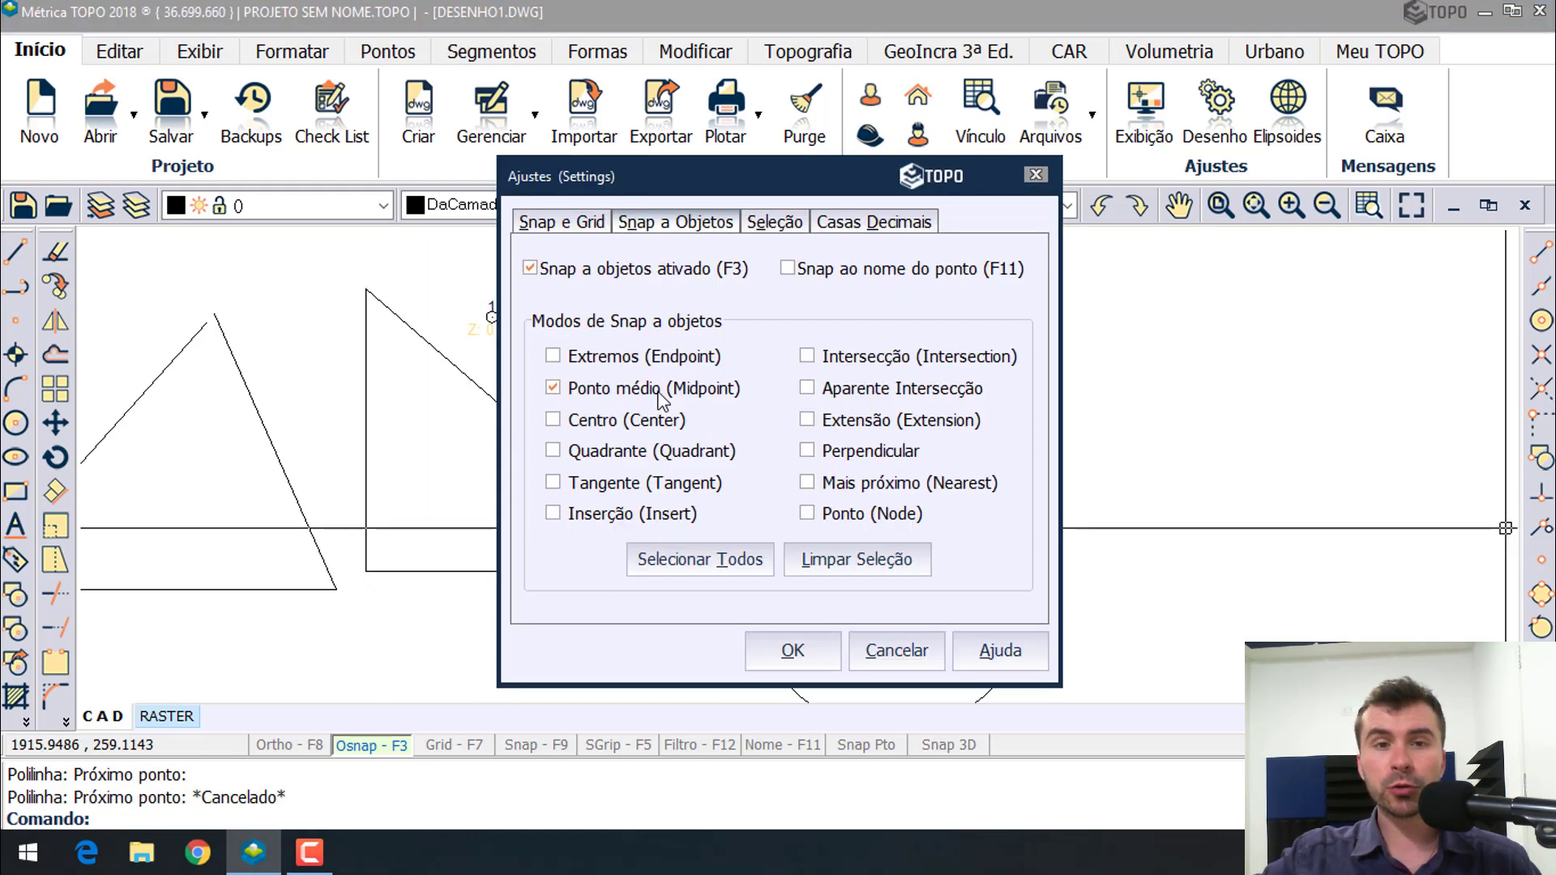
- Replace the Ponto médio (Midpoint) object snap mode with Centro (Center)
click(660, 392)
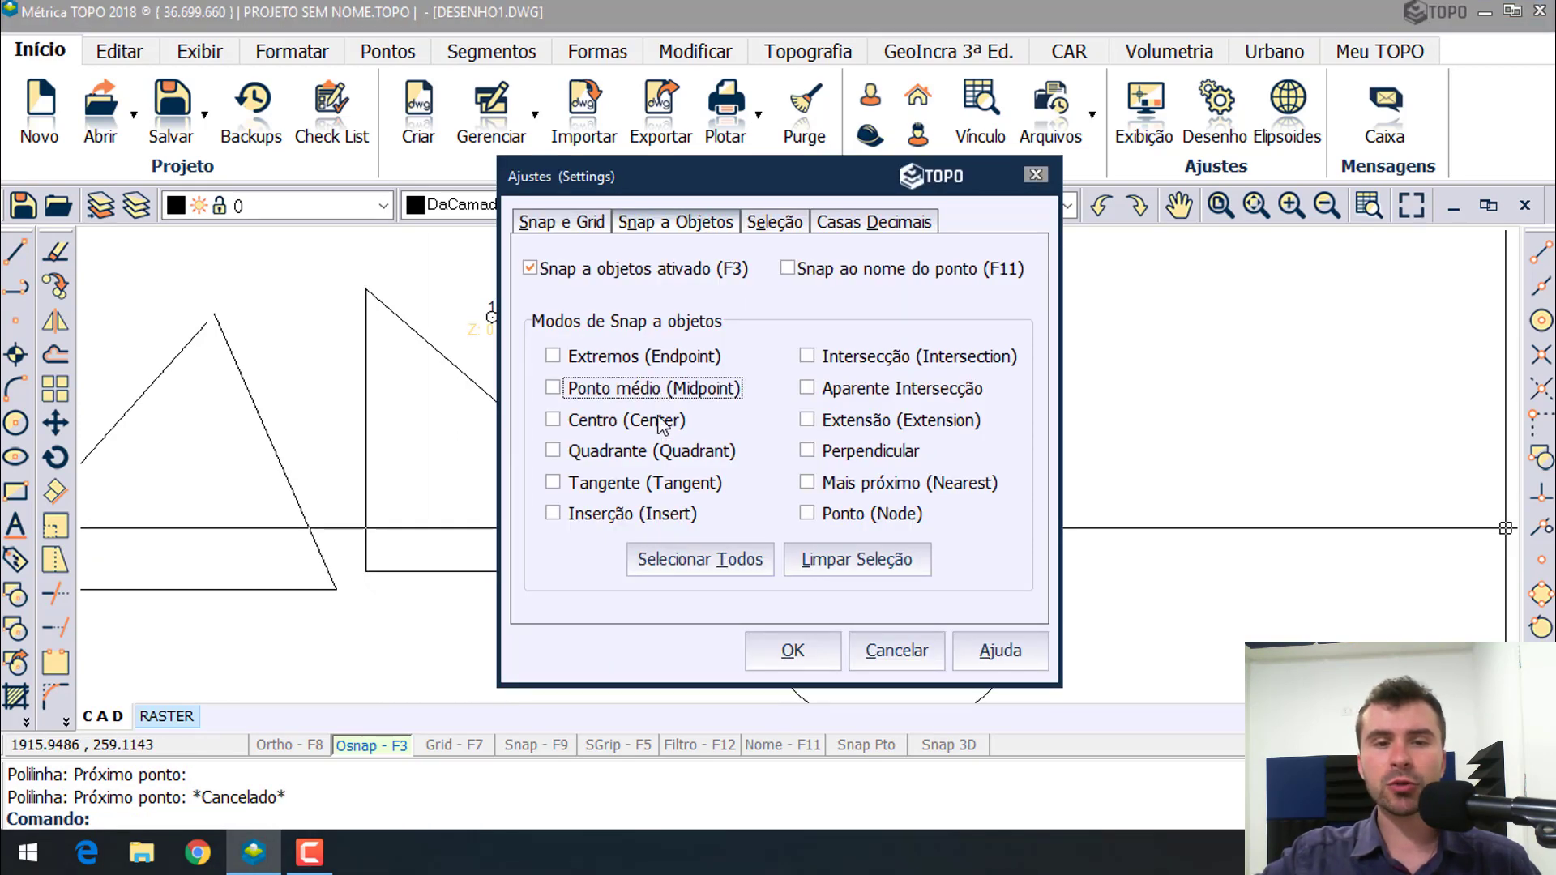
click(663, 419)
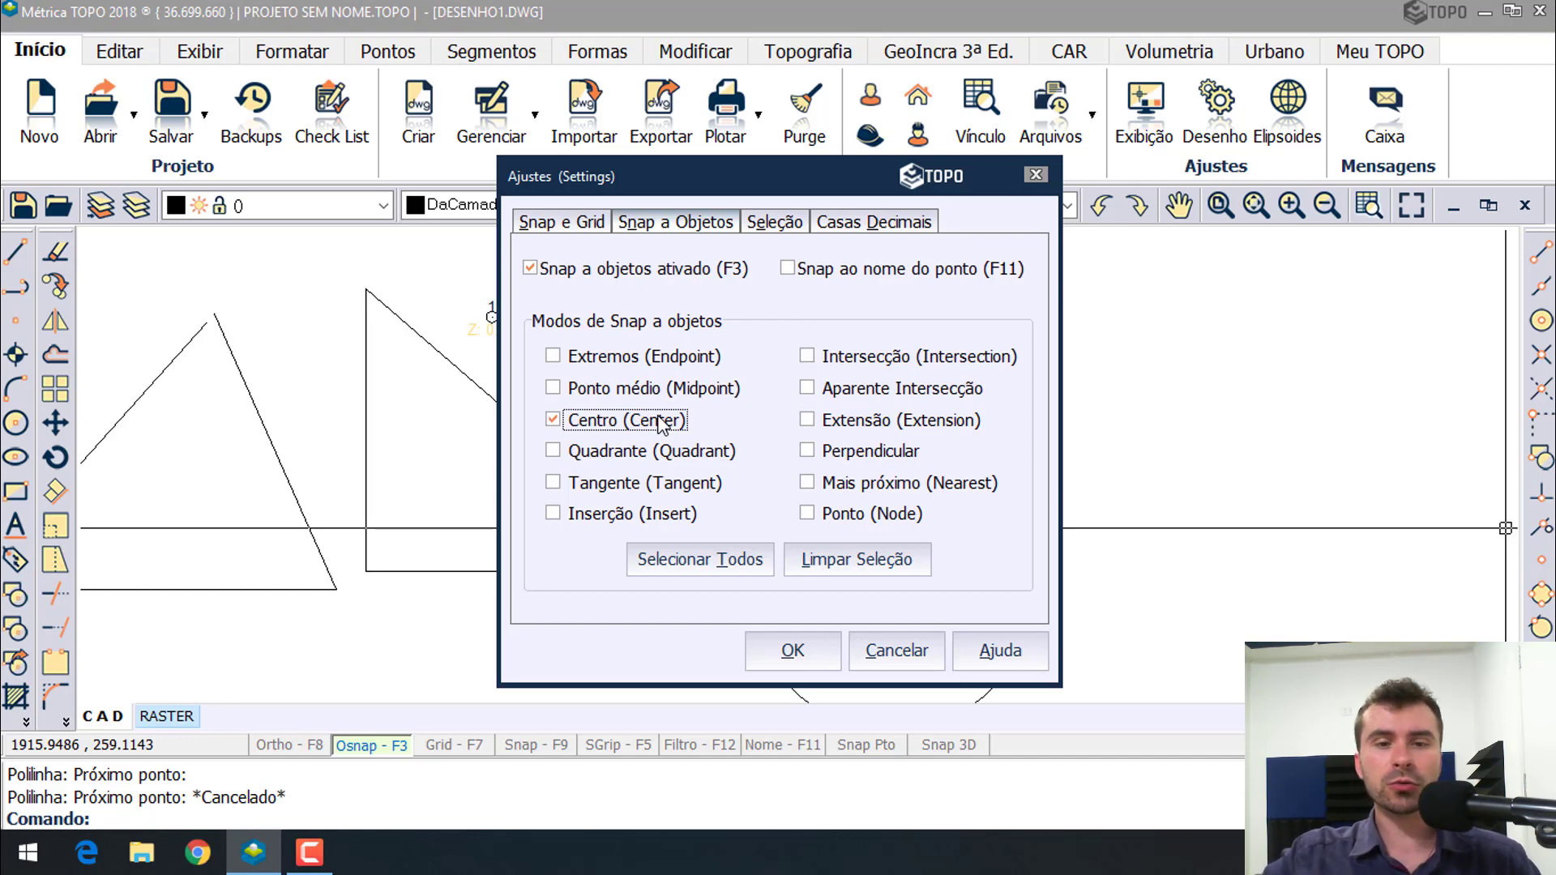
click(793, 649)
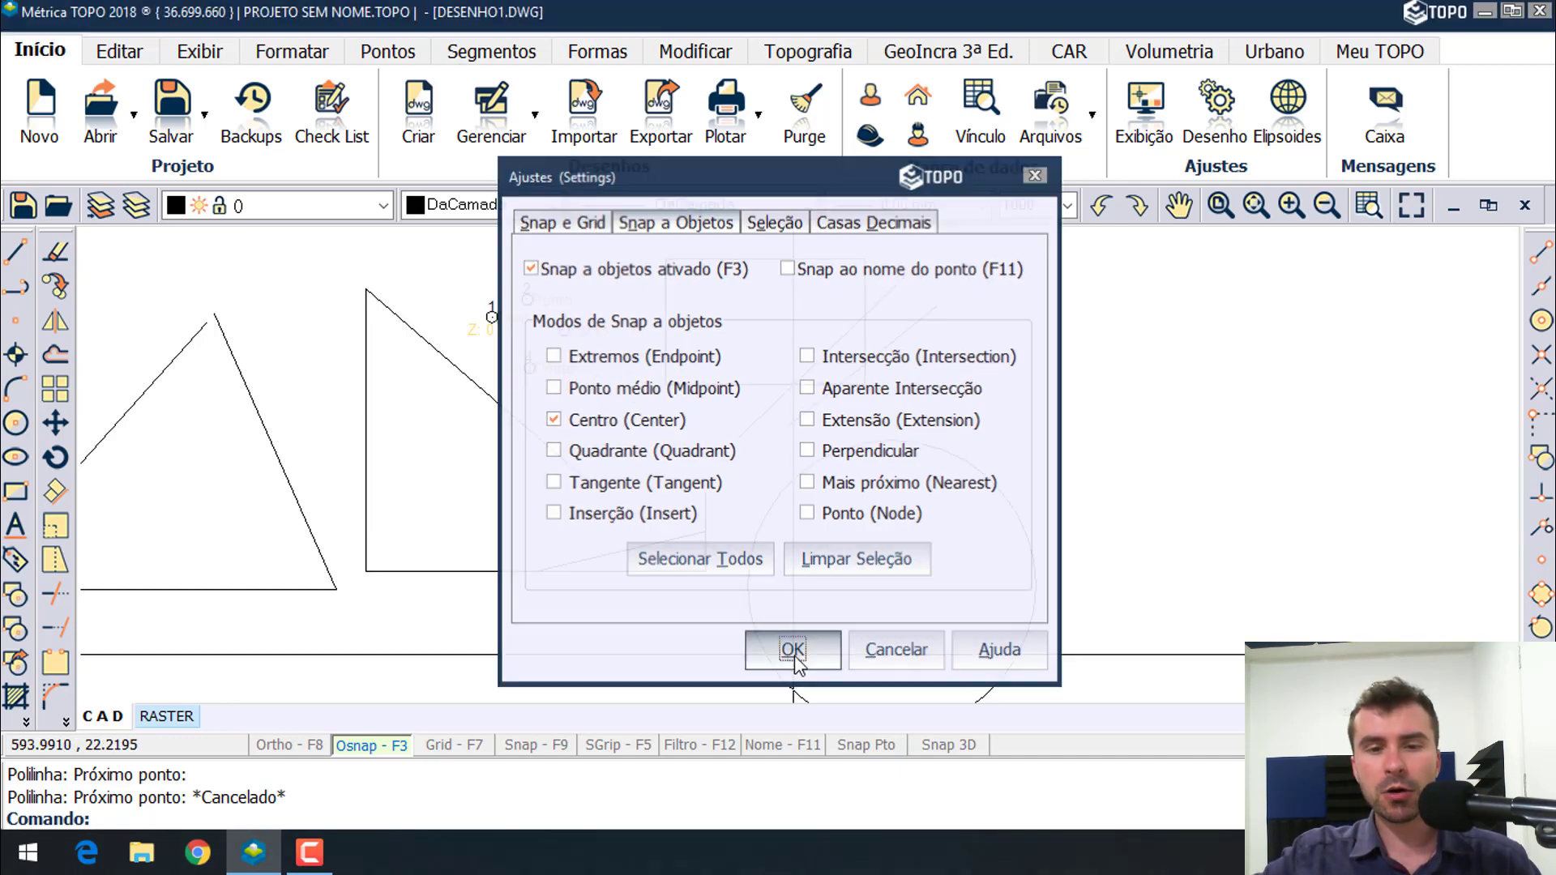
- Draw a polyline segment from the circle's center to an empty spot up and to the right of the circle
scroll(990, 521, down, 2)
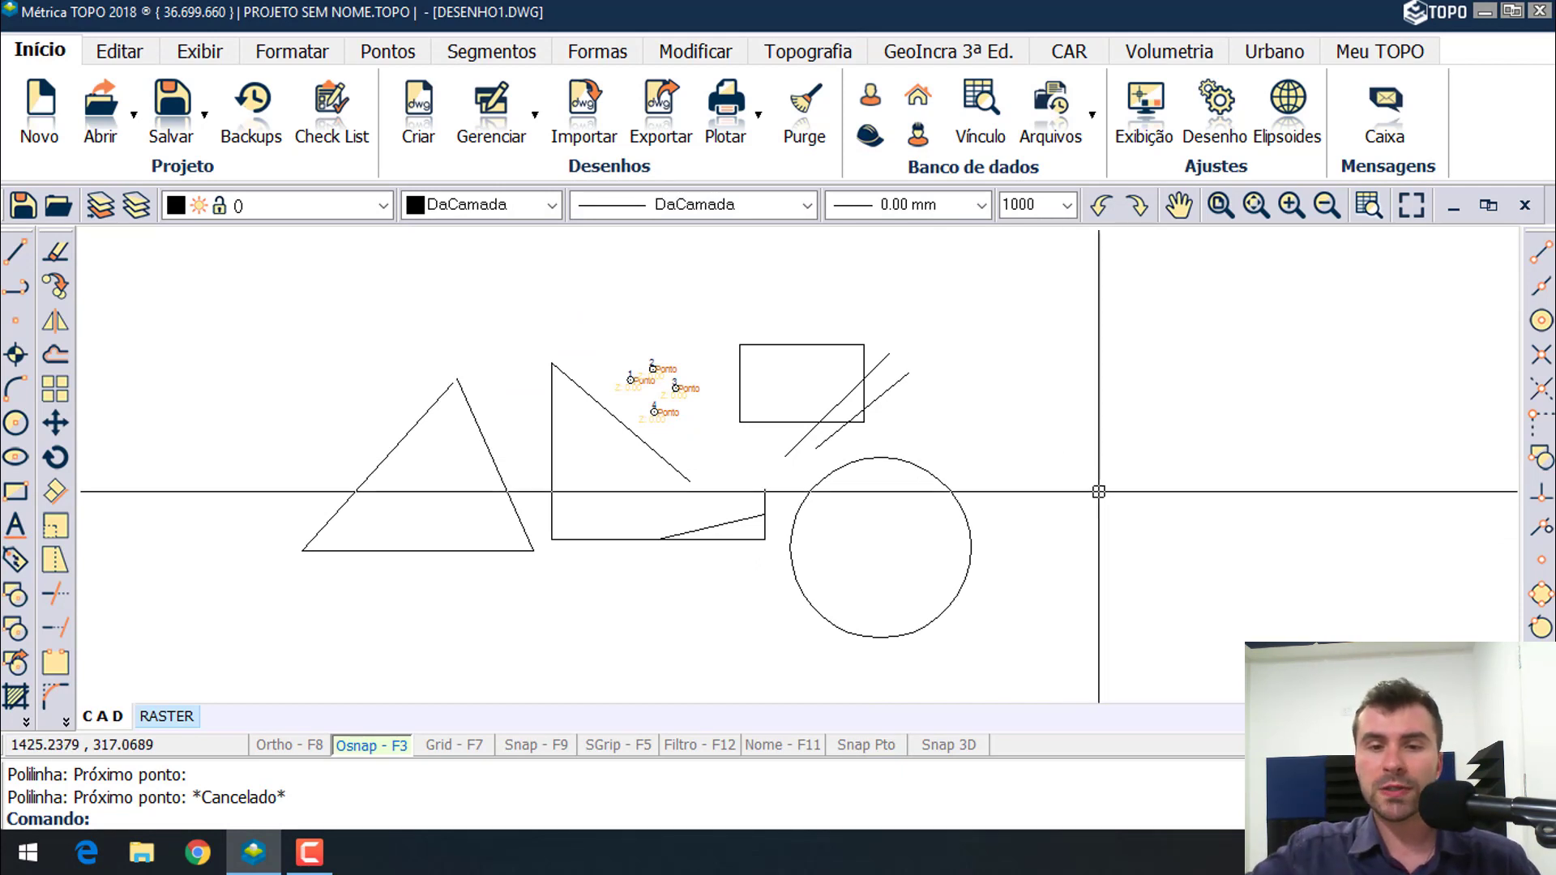
key(Return)
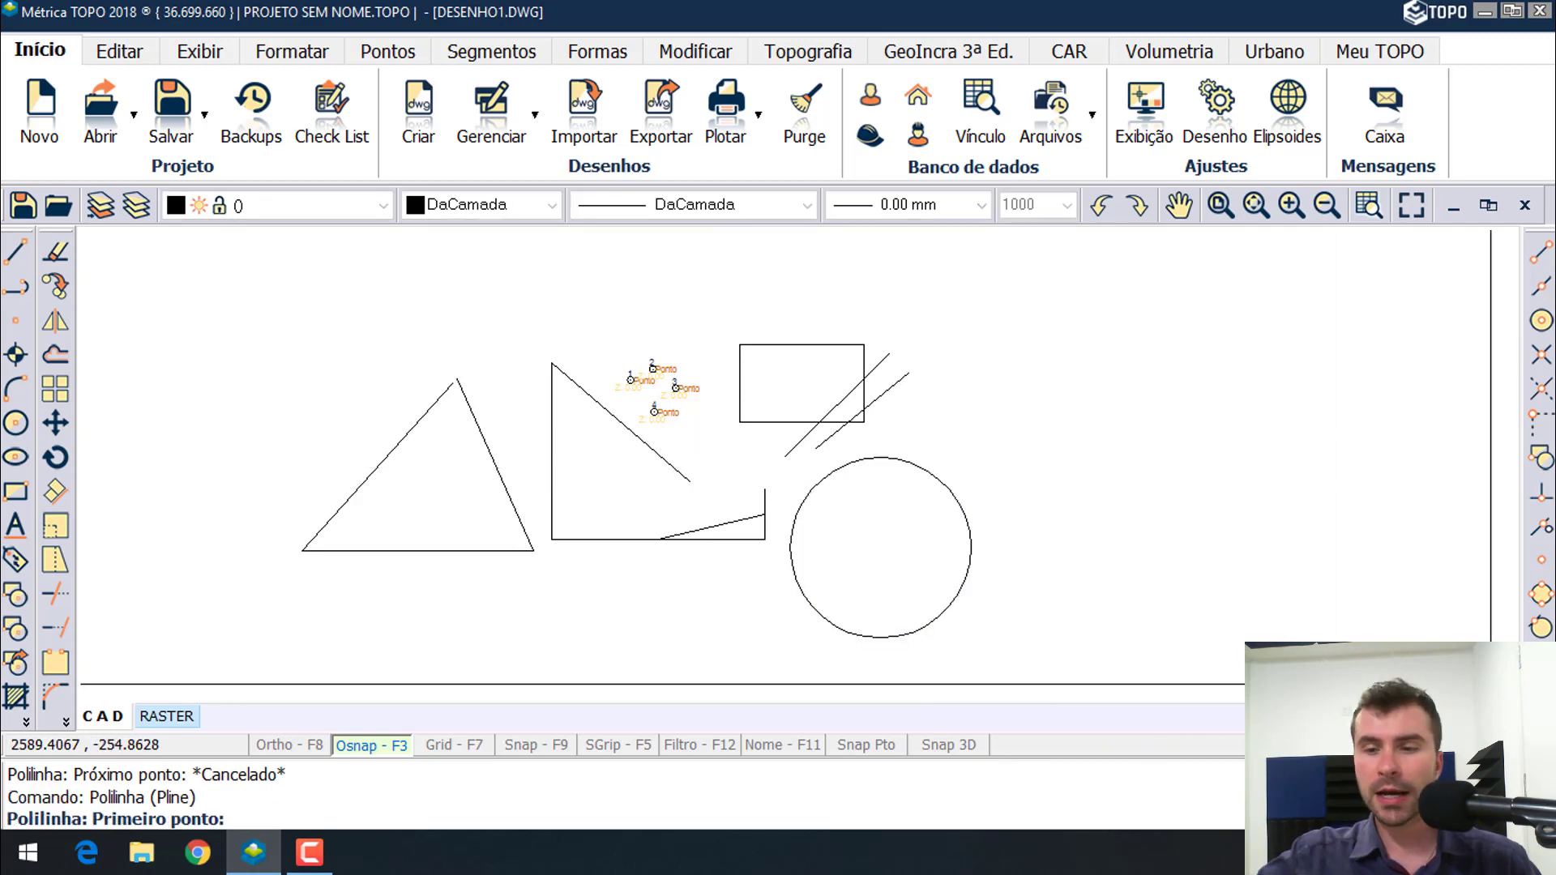
key(F3)
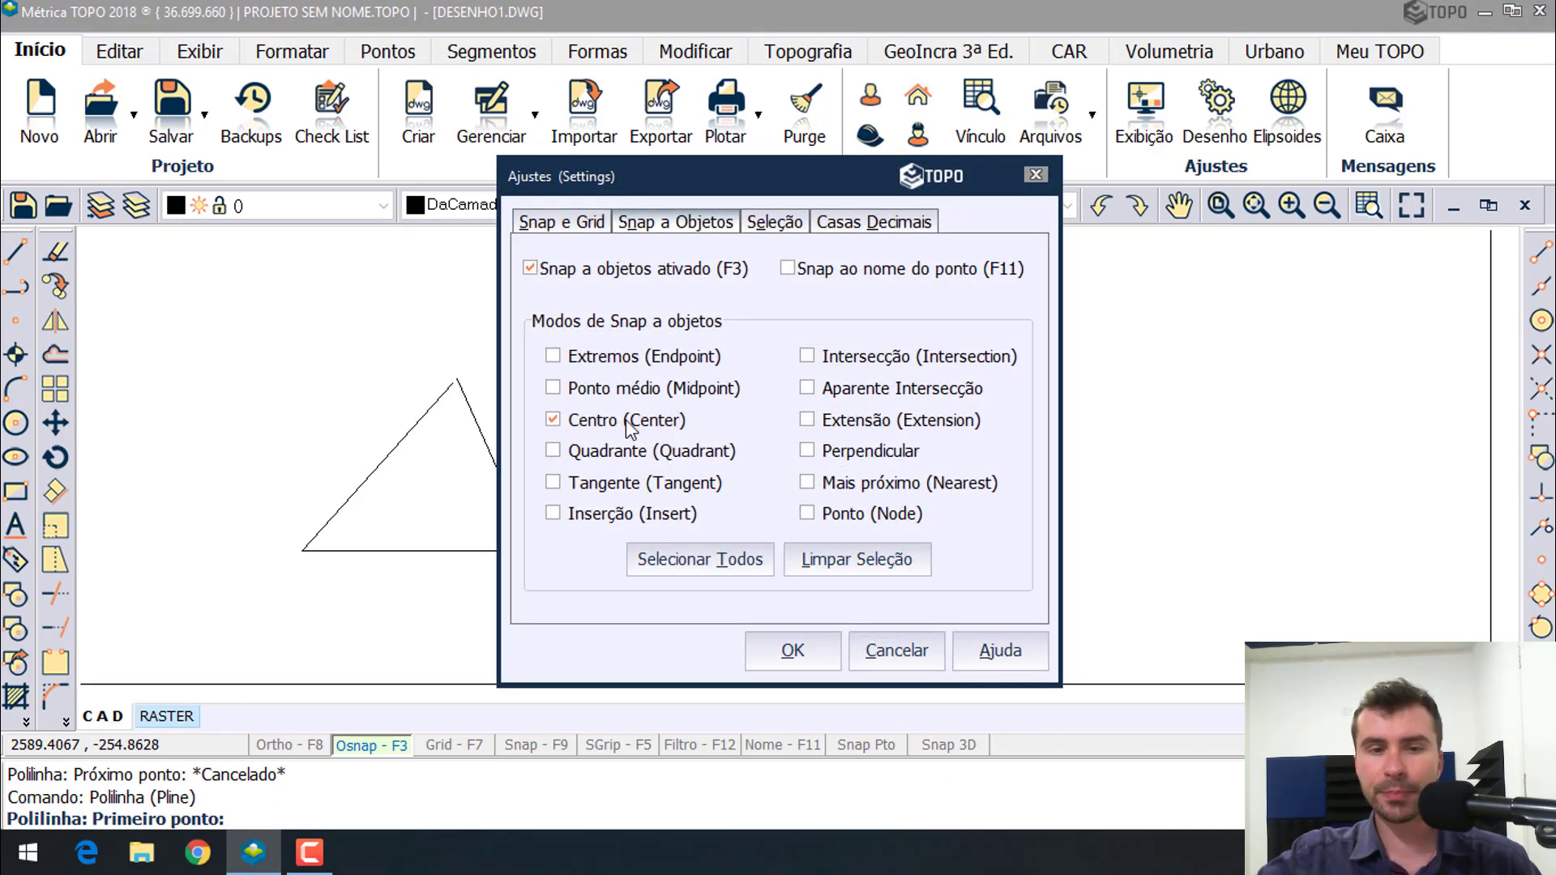
click(896, 651)
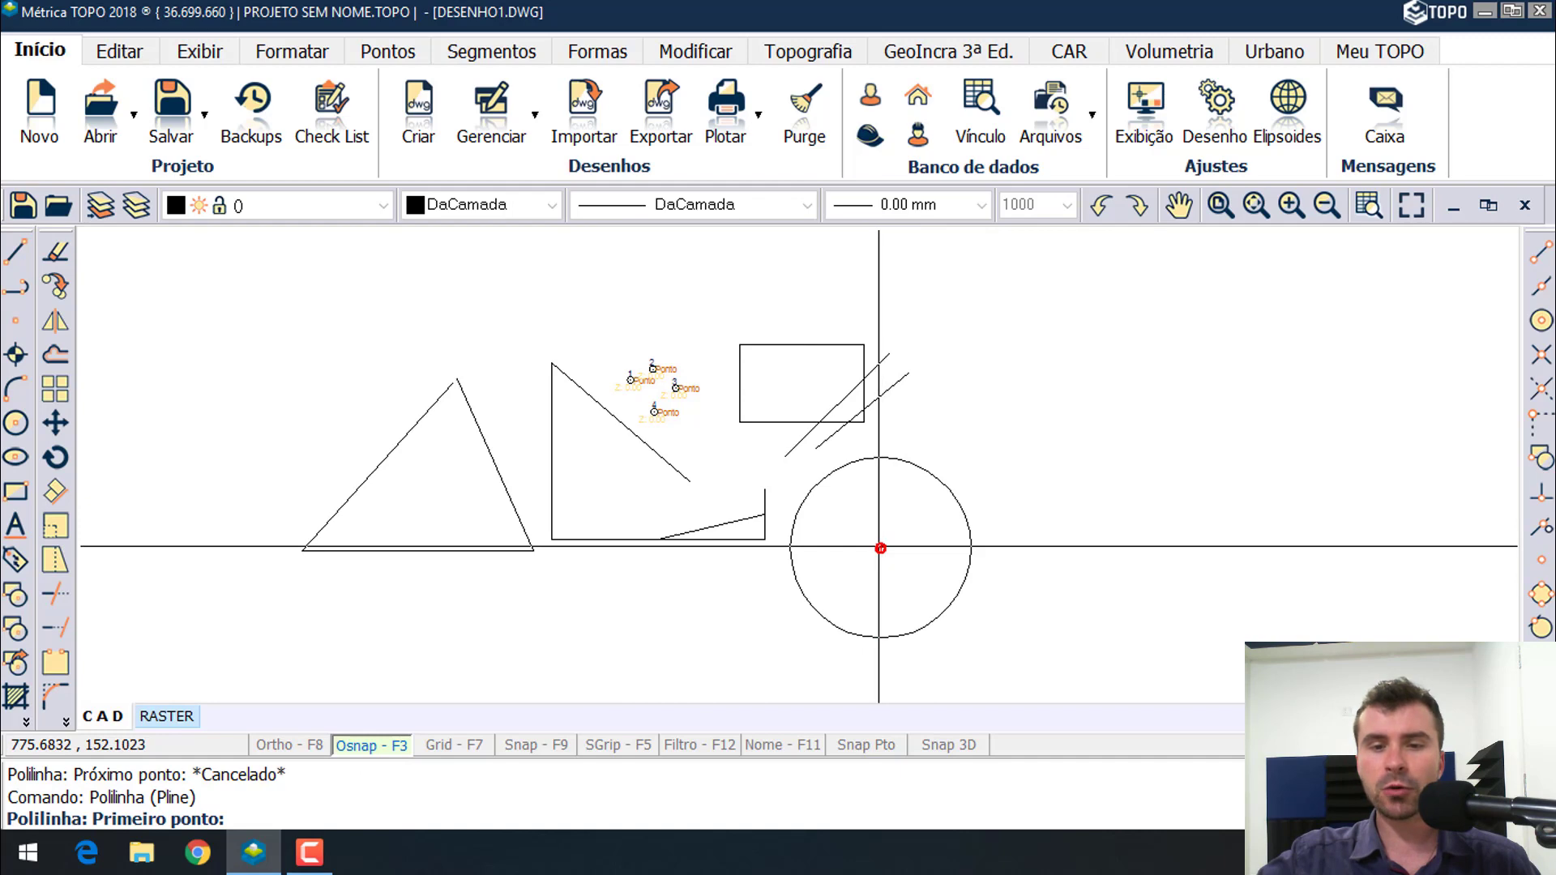
click(880, 548)
click(1227, 324)
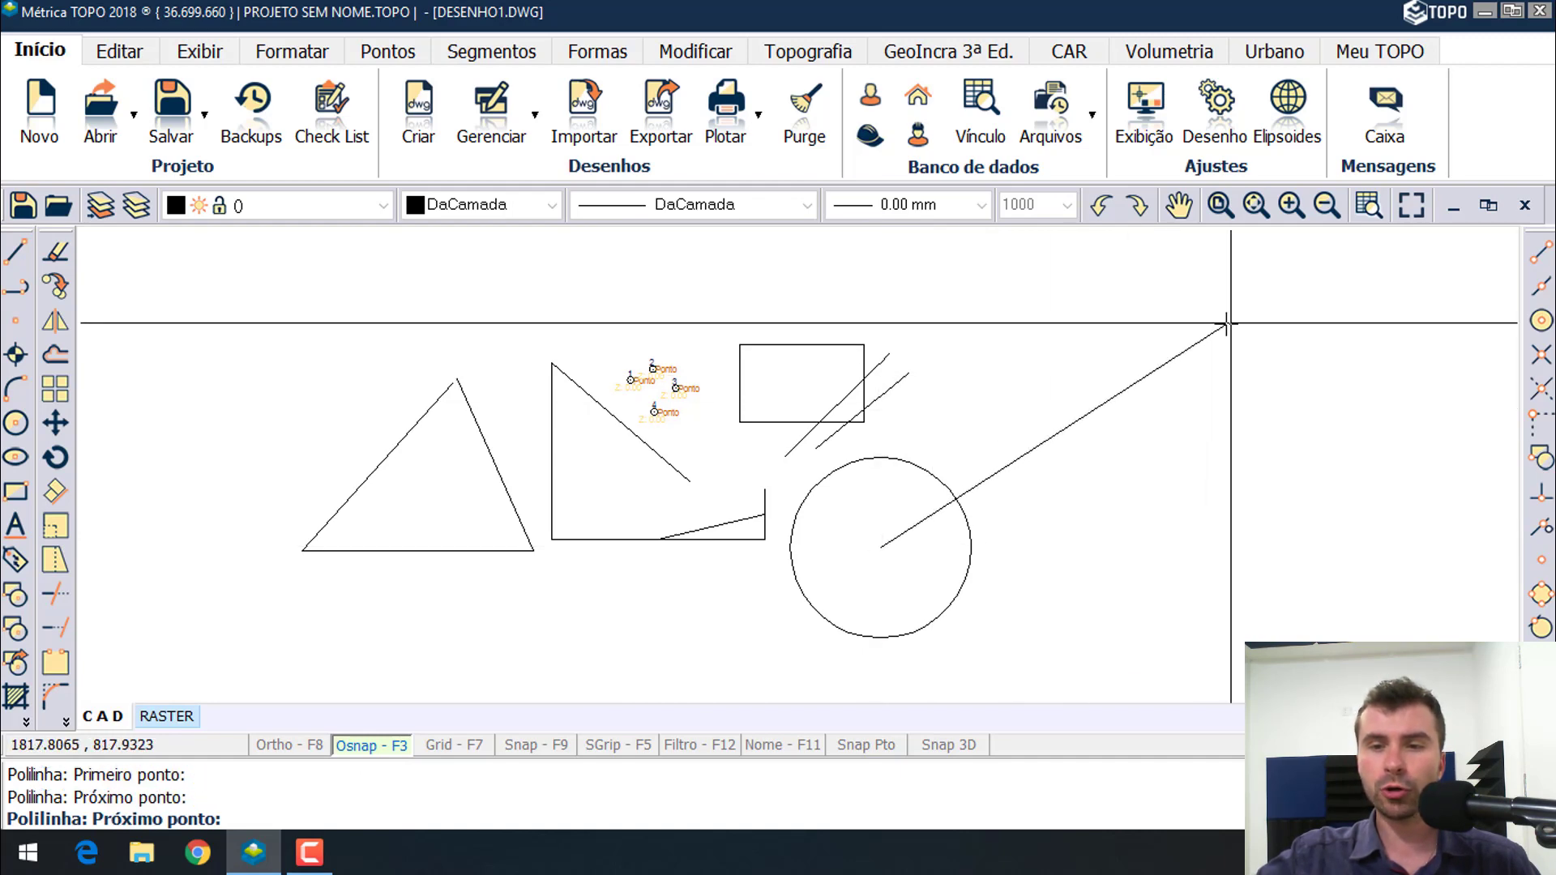
key(Escape)
- Switch the object snap mode to Quadrante (Quadrant) and draw a polyline from the circle's right quadrant to an empty spot on its right
click(1541, 696)
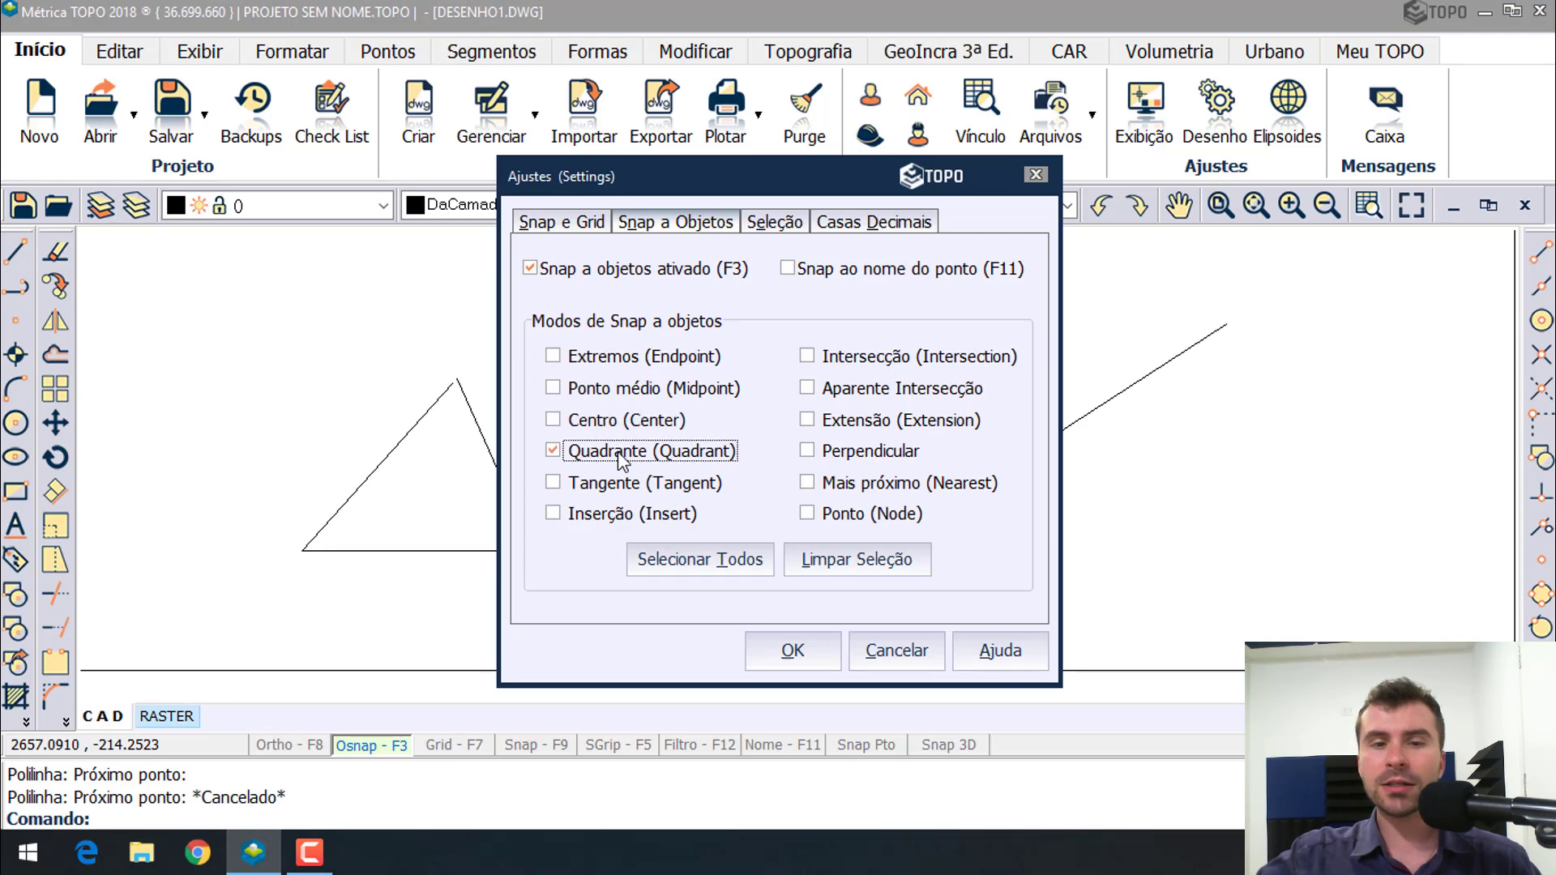
click(791, 653)
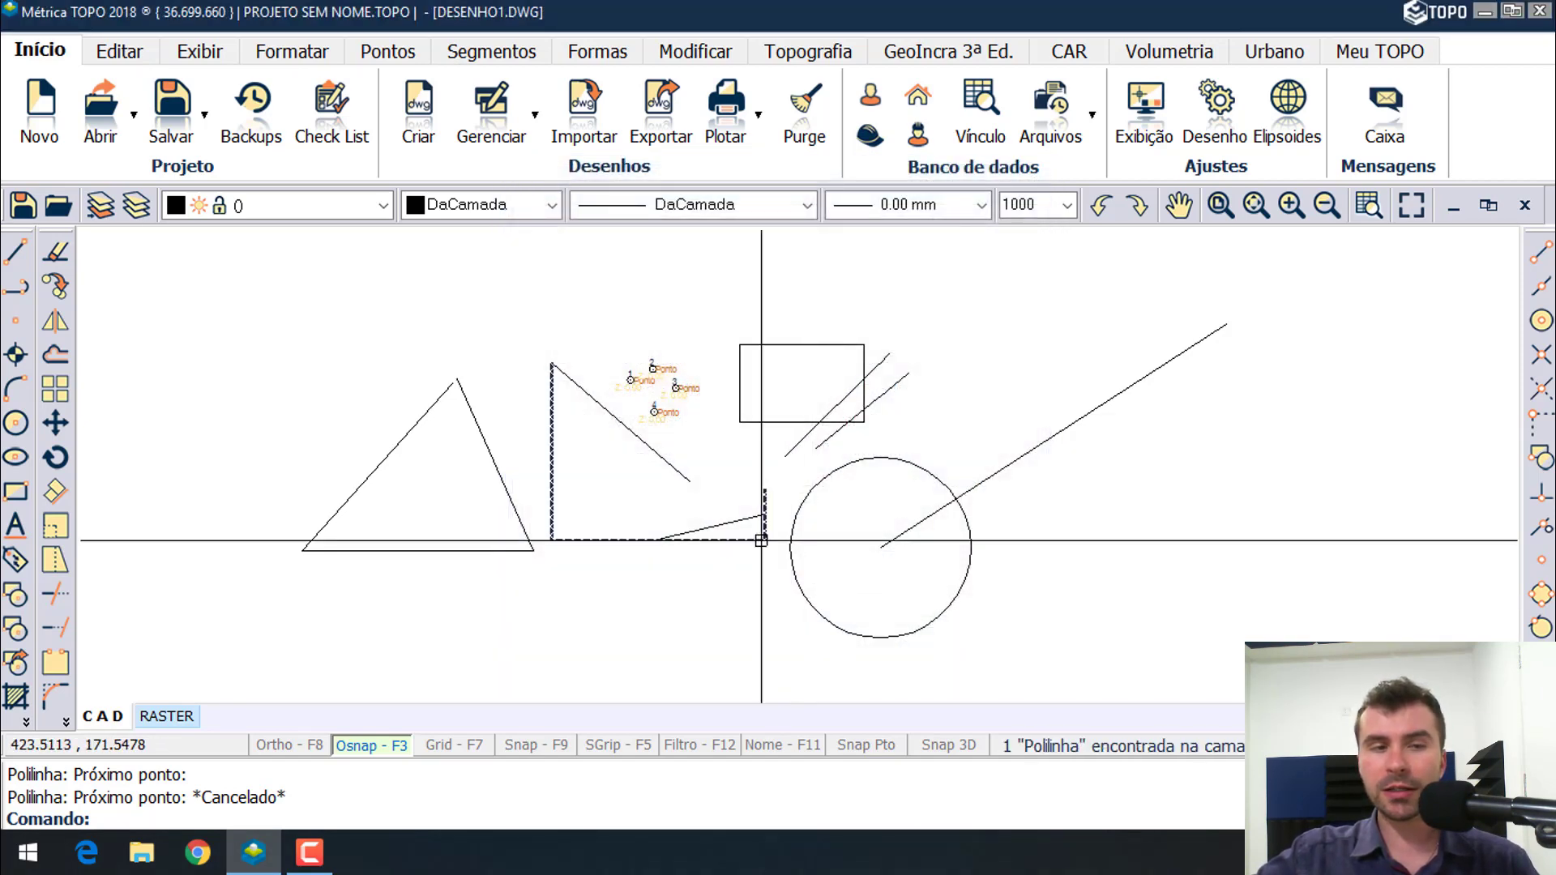
click(14, 291)
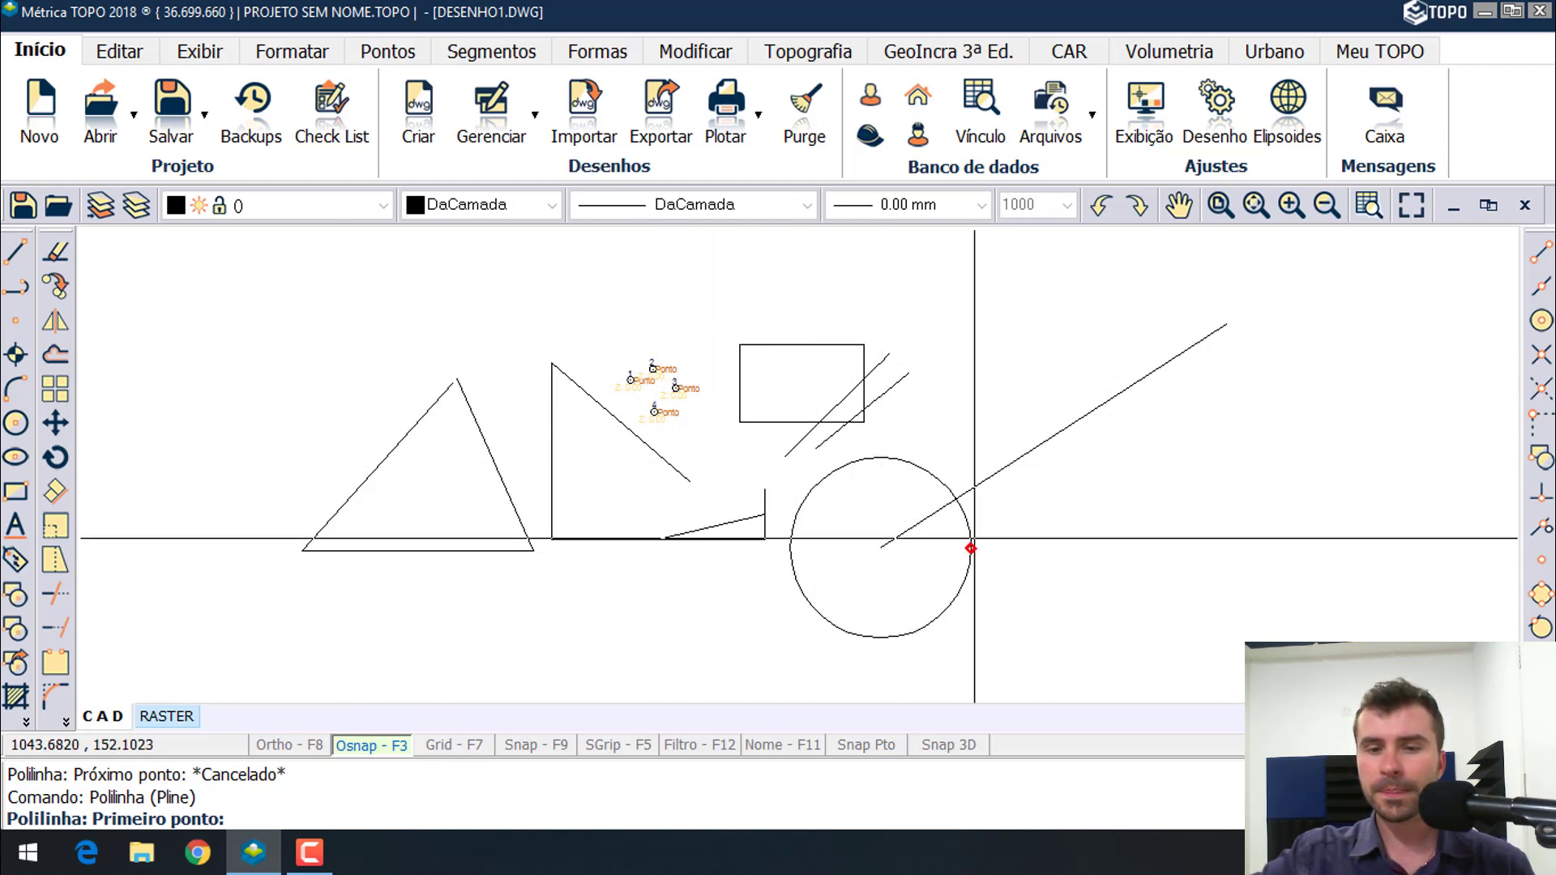
click(975, 538)
click(1258, 490)
key(Escape)
- Replace the Quadrante (Quadrant) object snap mode with Tangente (Tangent)
click(1540, 696)
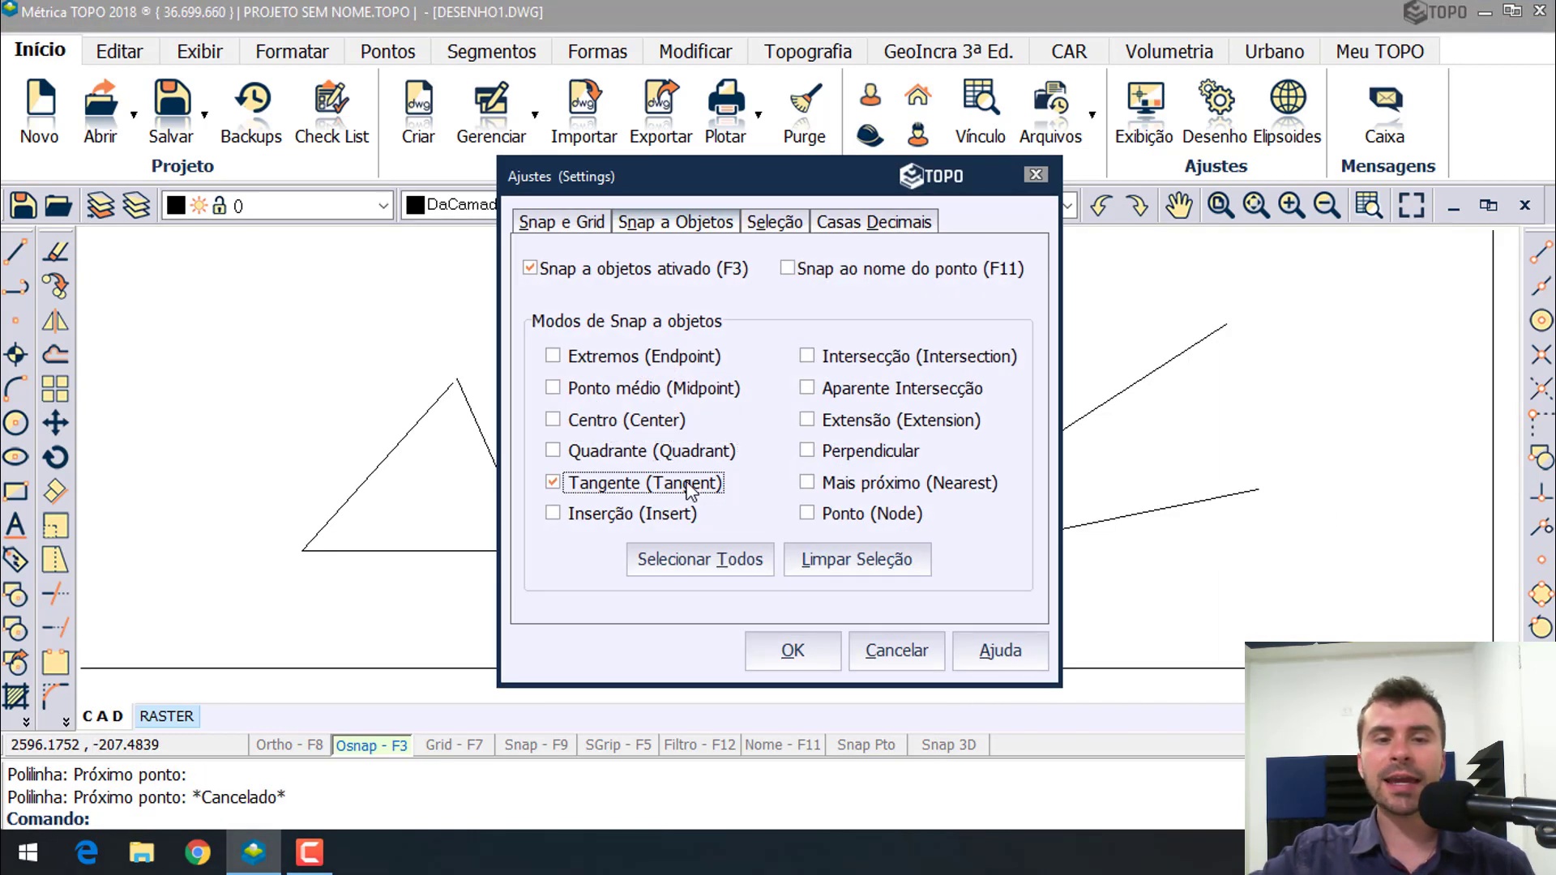
click(798, 652)
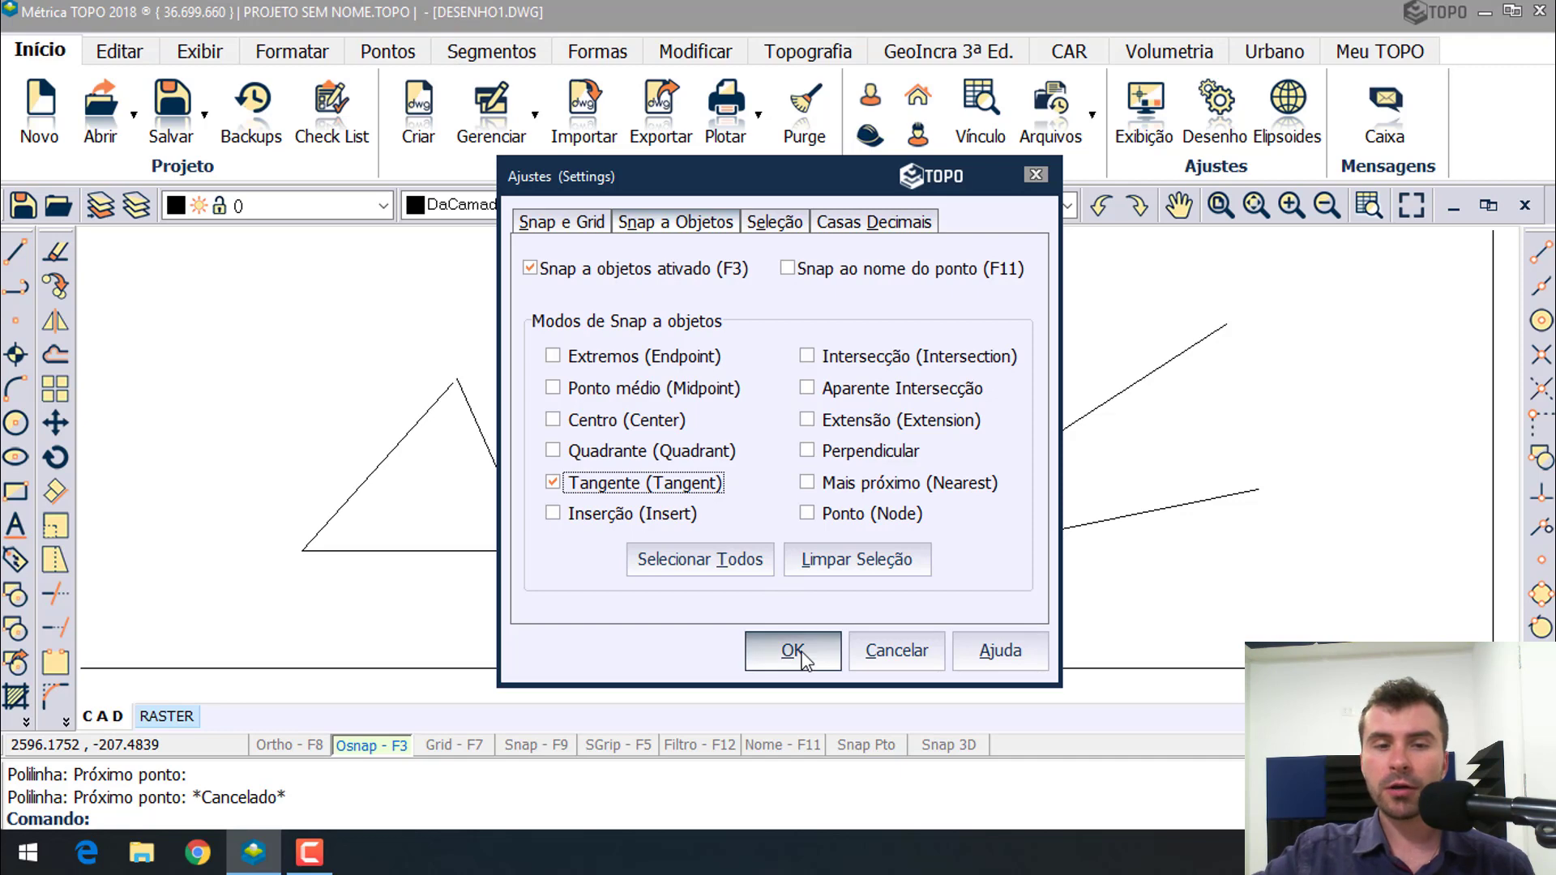
- Draw a polyline segment from an empty spot below and right of the circle to a tangent point on its lower-left arc
click(17, 288)
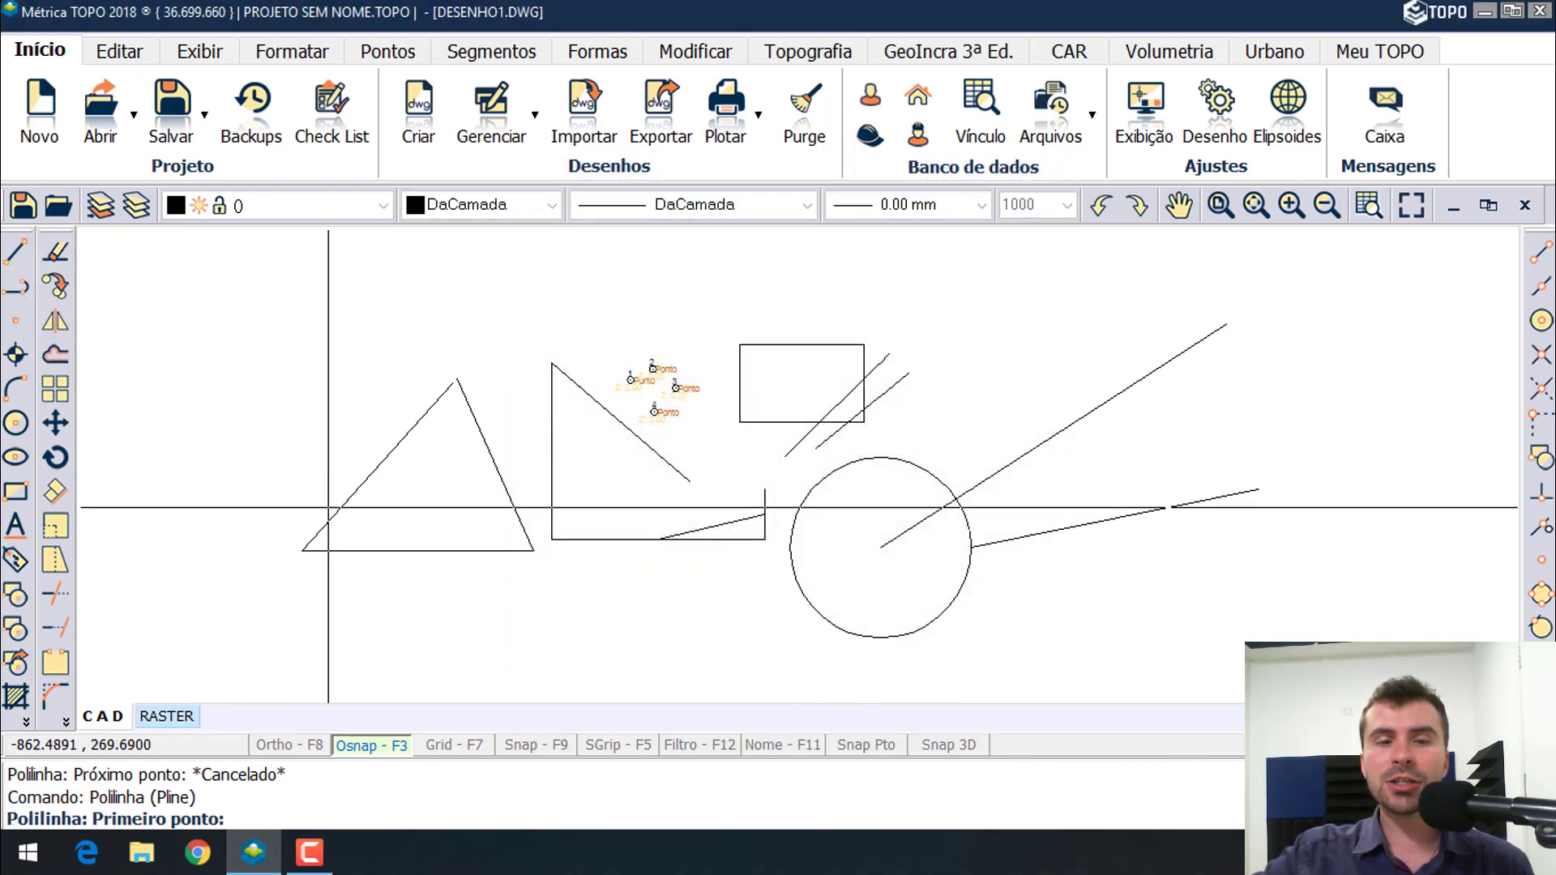
middle_drag(1020, 617, 1018, 521)
scroll(1062, 577, down, 2)
scroll(1018, 518, up, 2)
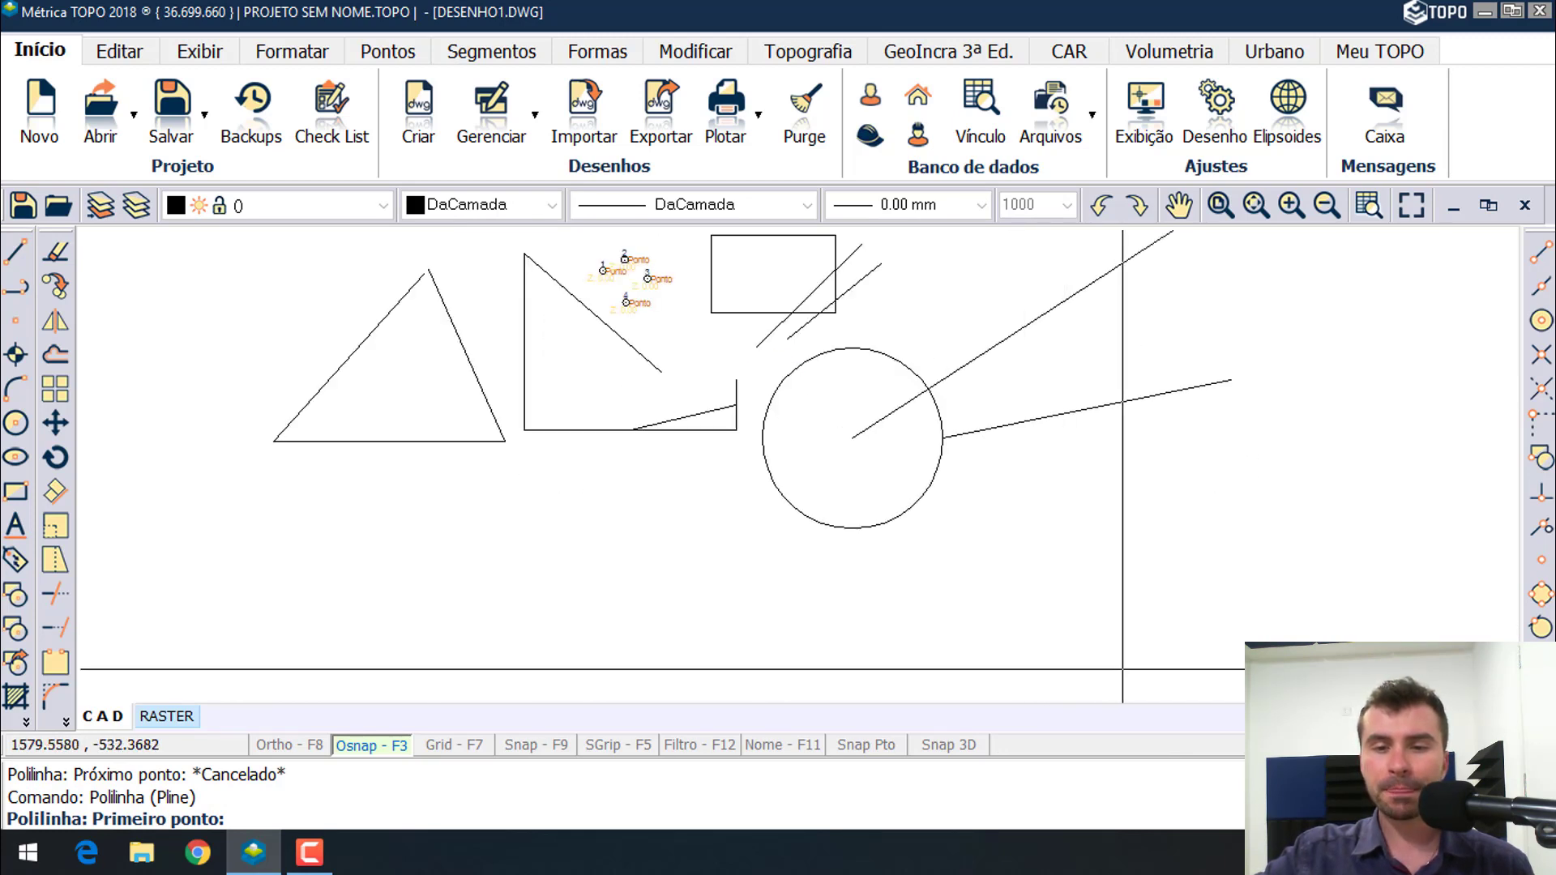
click(1043, 643)
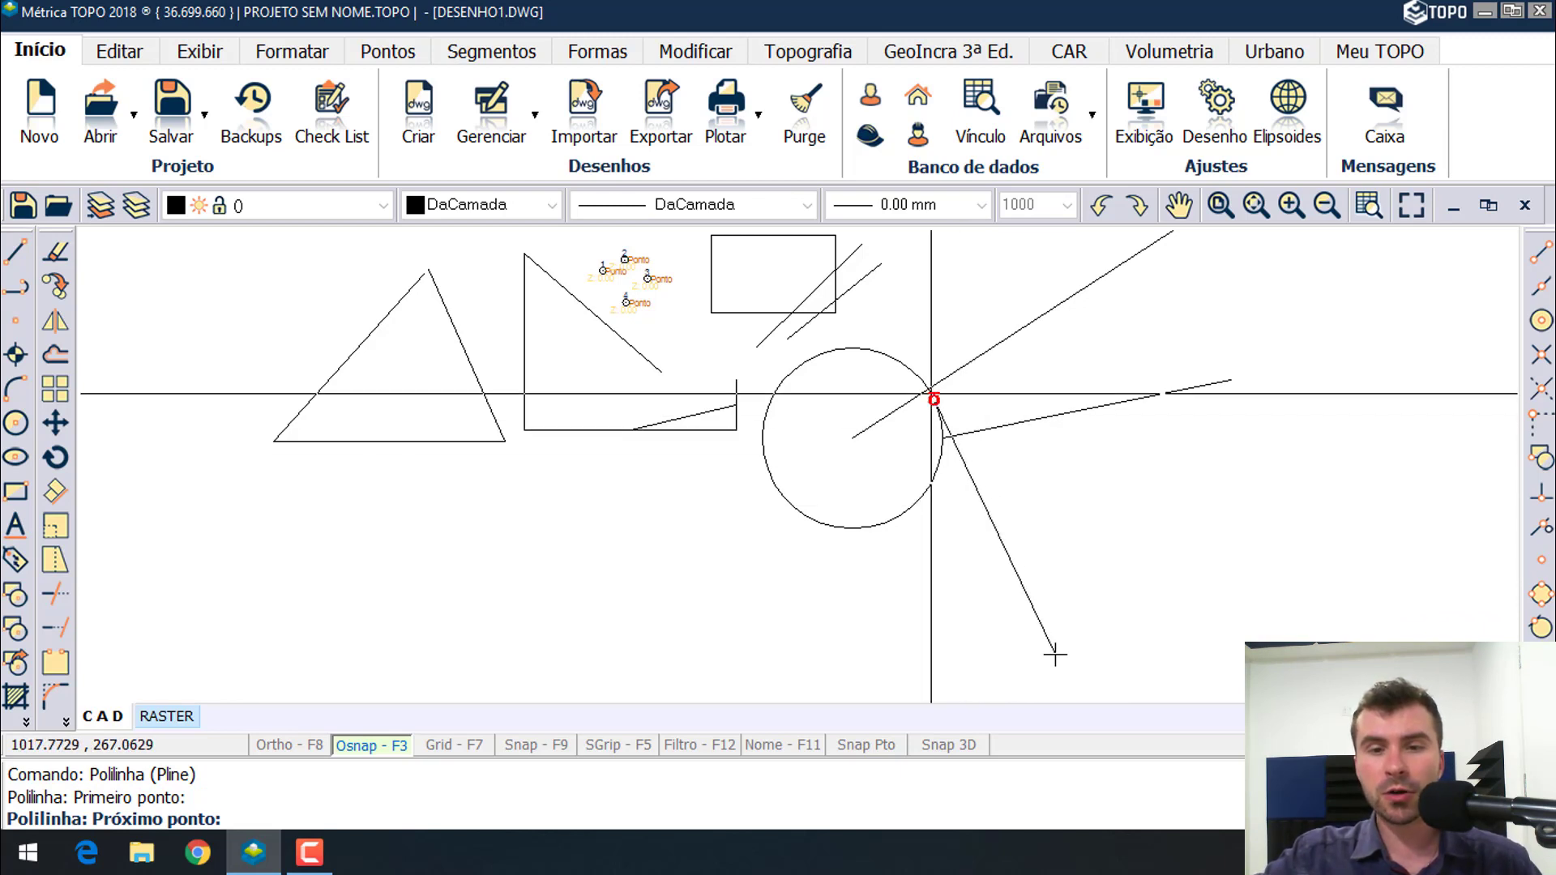
scroll(934, 391, up, 3)
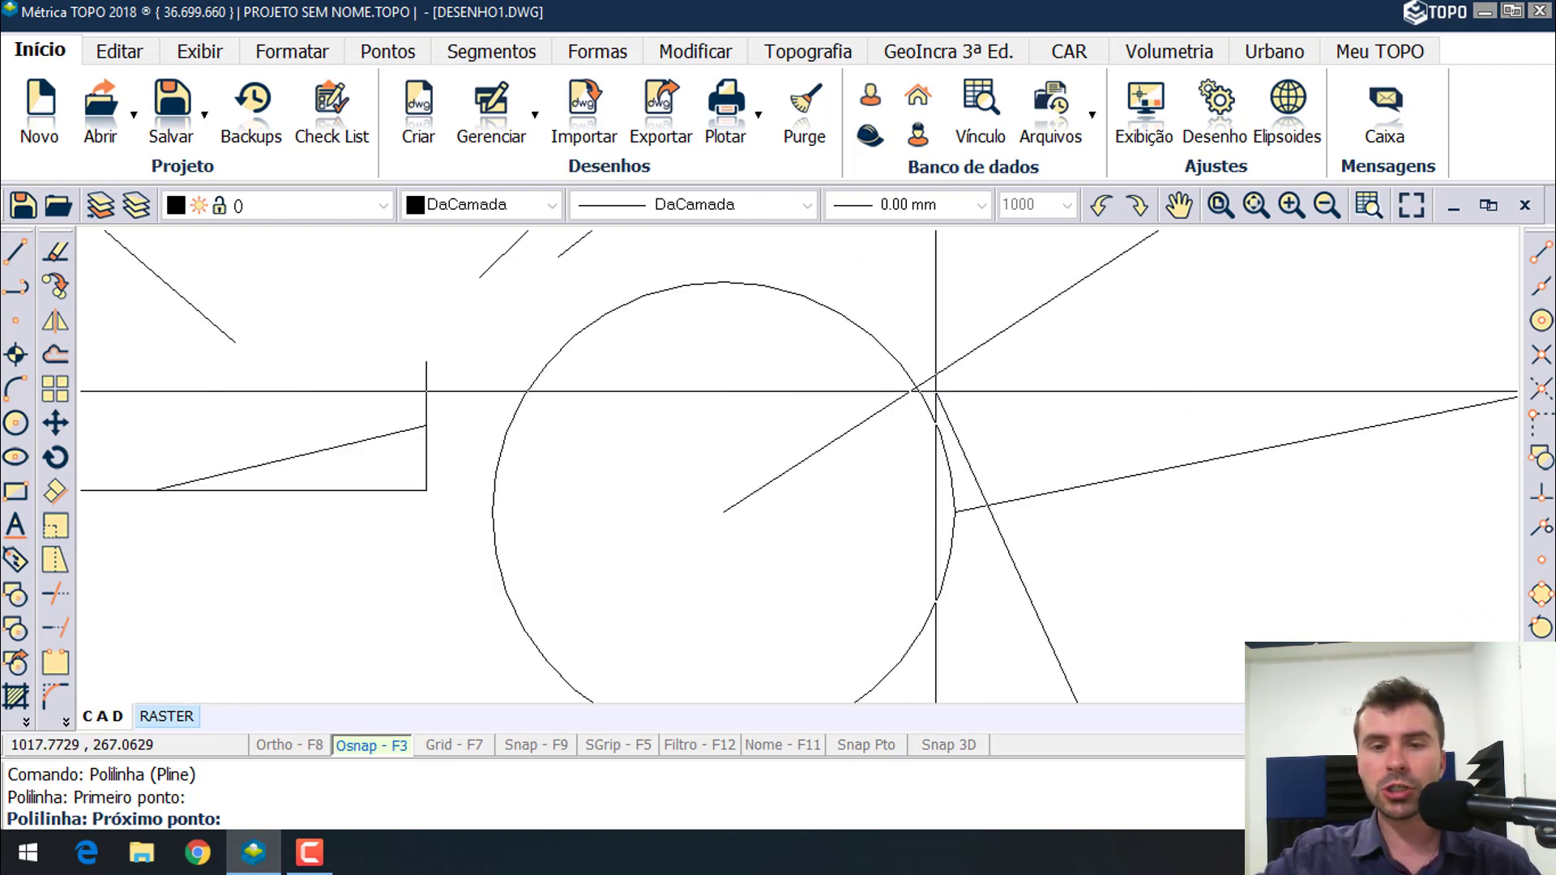
middle_drag(924, 448, 969, 328)
middle_drag(890, 523, 963, 321)
scroll(956, 326, down, 2)
middle_drag(809, 371, 845, 502)
middle_drag(839, 247, 802, 349)
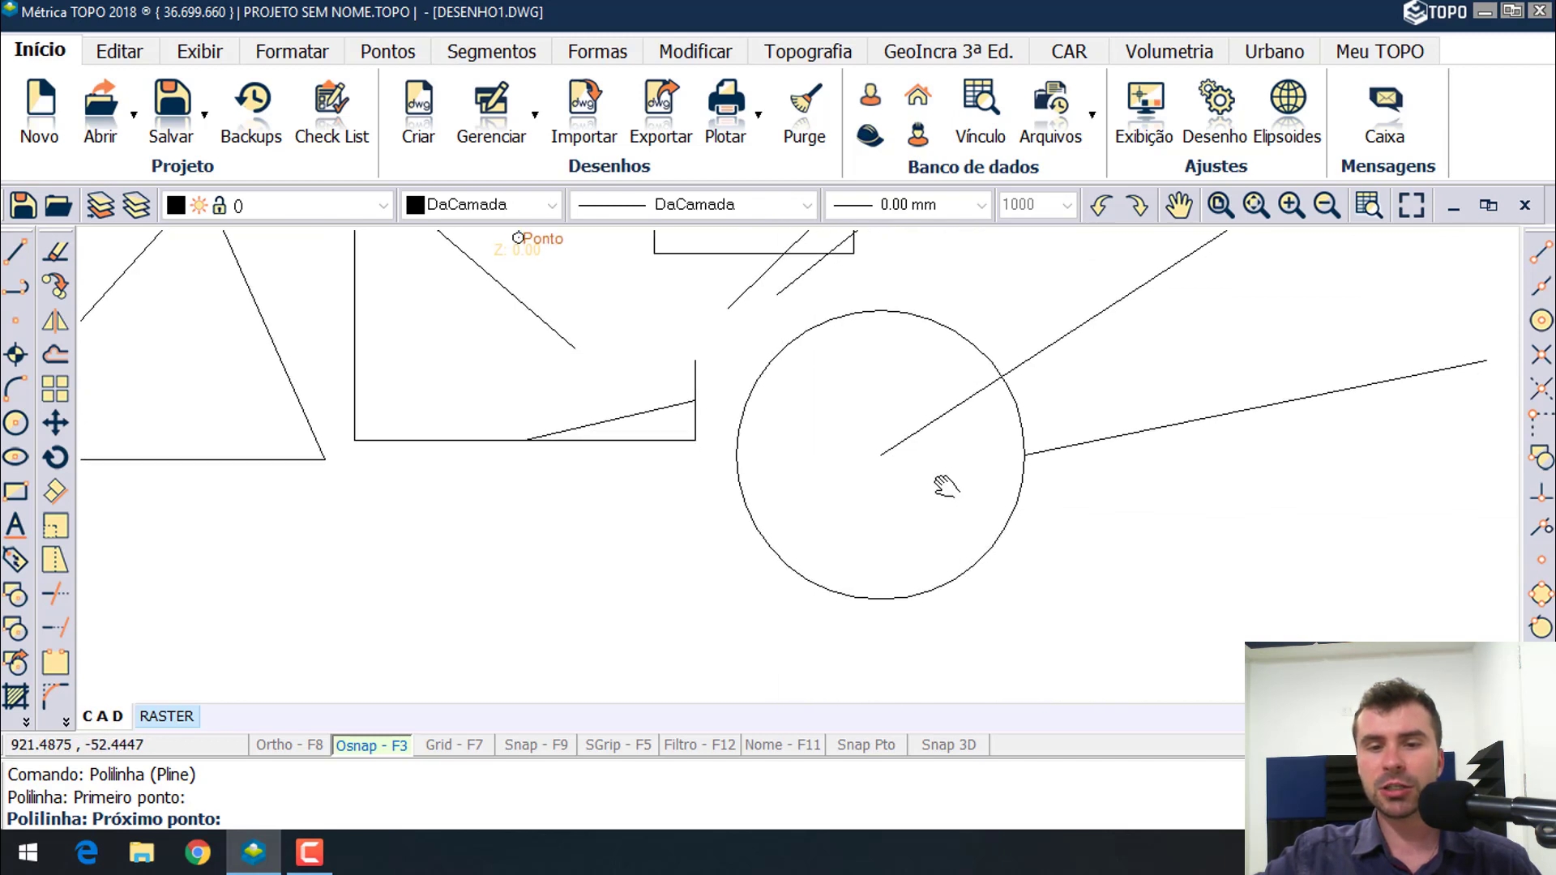
scroll(938, 486, down, 3)
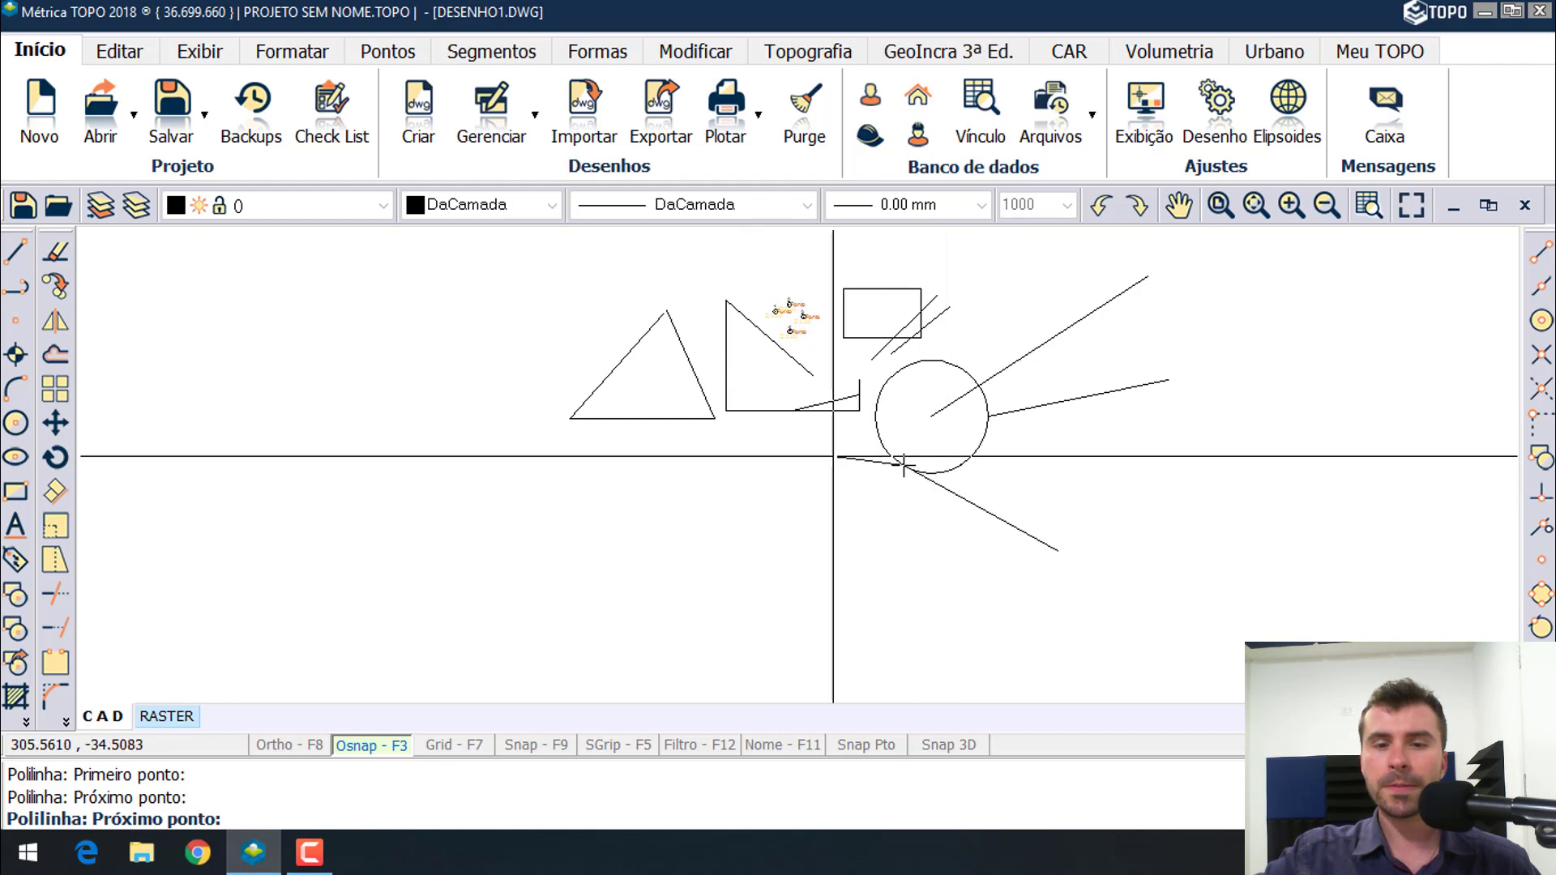
key(Escape)
- Replace the Tangente (Tangent) object snap mode with Intersecção (Intersection)
click(1540, 697)
click(685, 487)
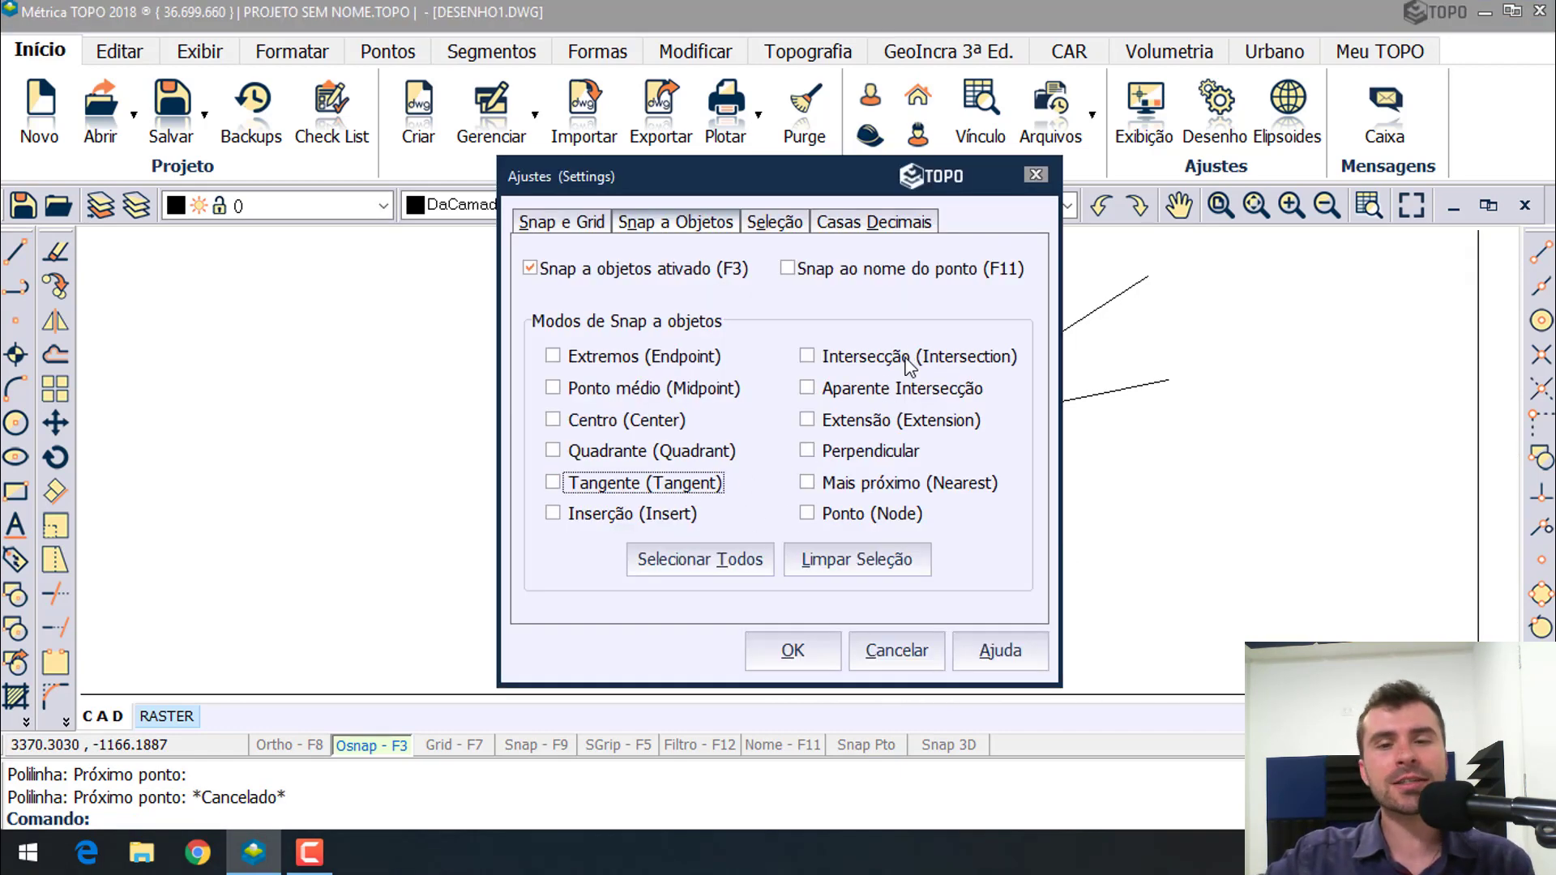
click(790, 651)
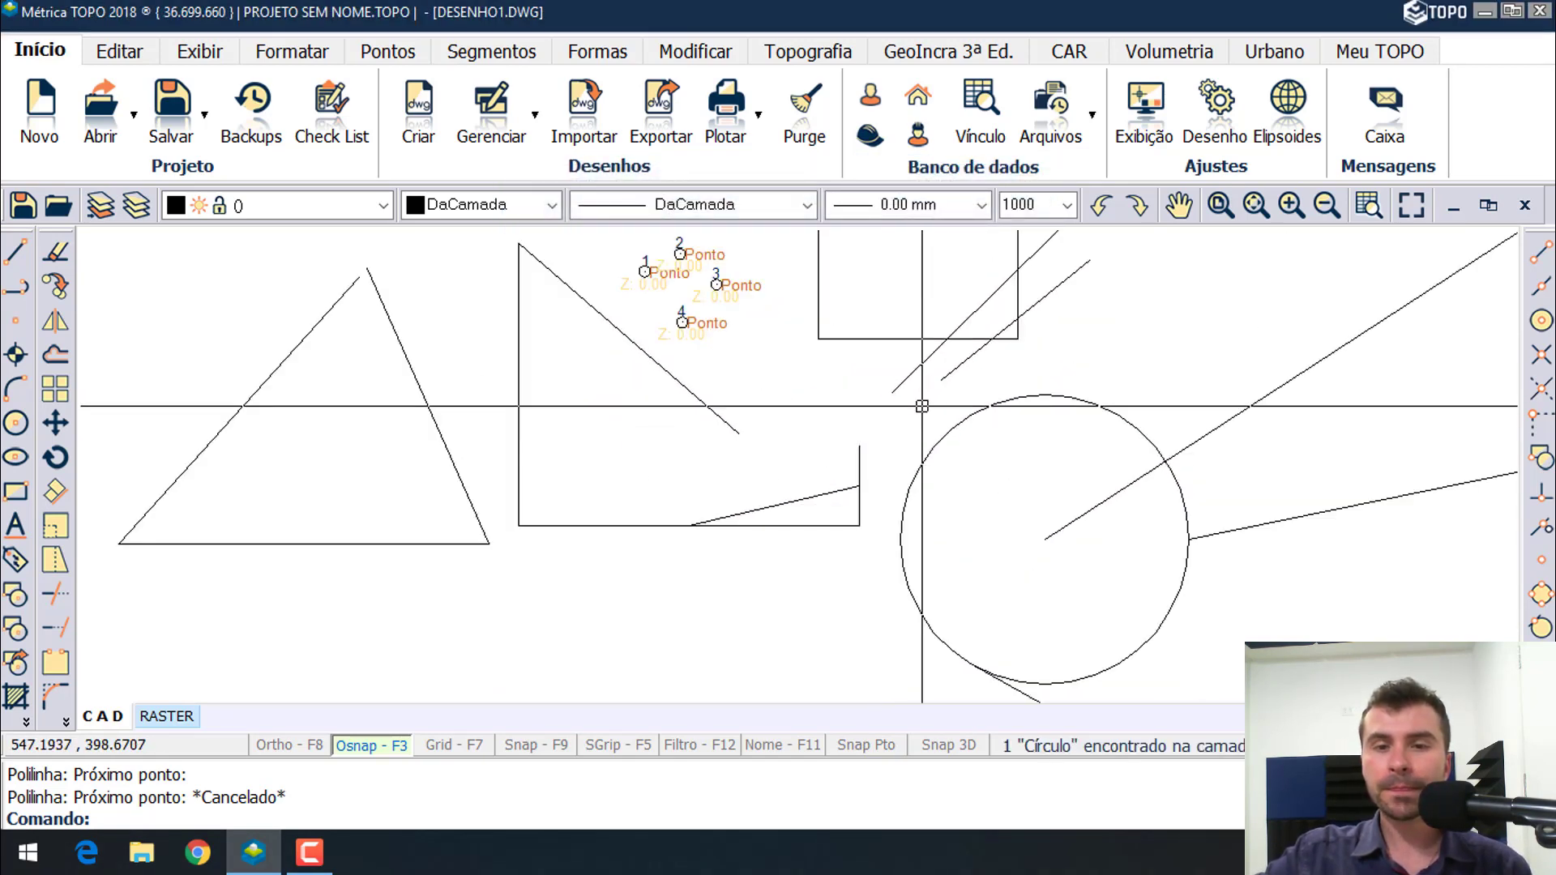
- Select the longer diagonal line and the rectangle to examine where they cross, and clear the selection
middle_drag(947, 384, 947, 477)
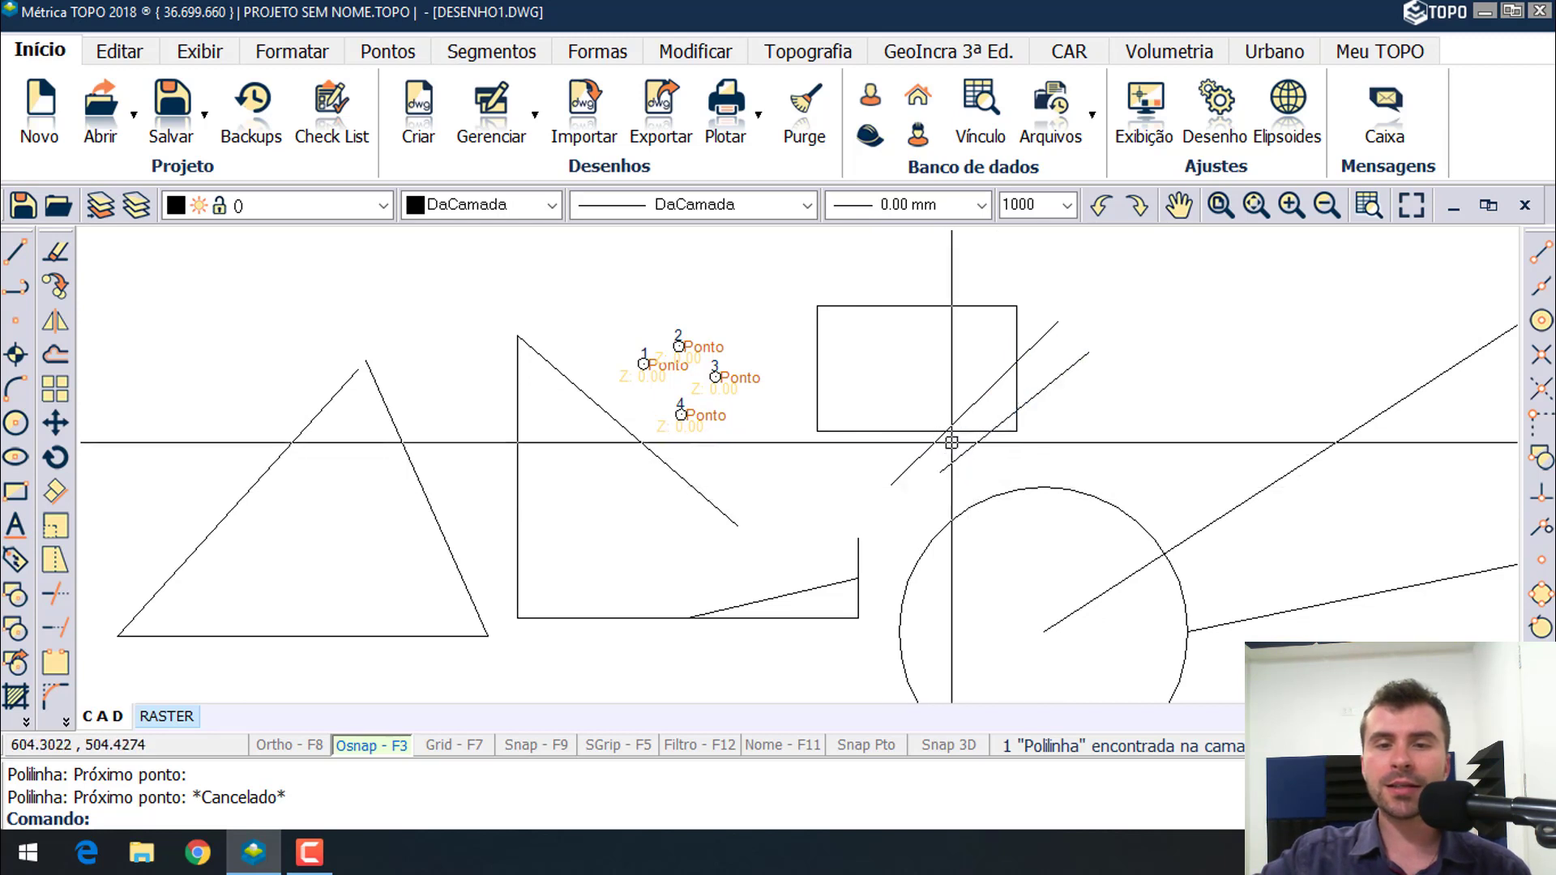
scroll(950, 436, up, 2)
click(993, 370)
middle_drag(1069, 380, 1039, 444)
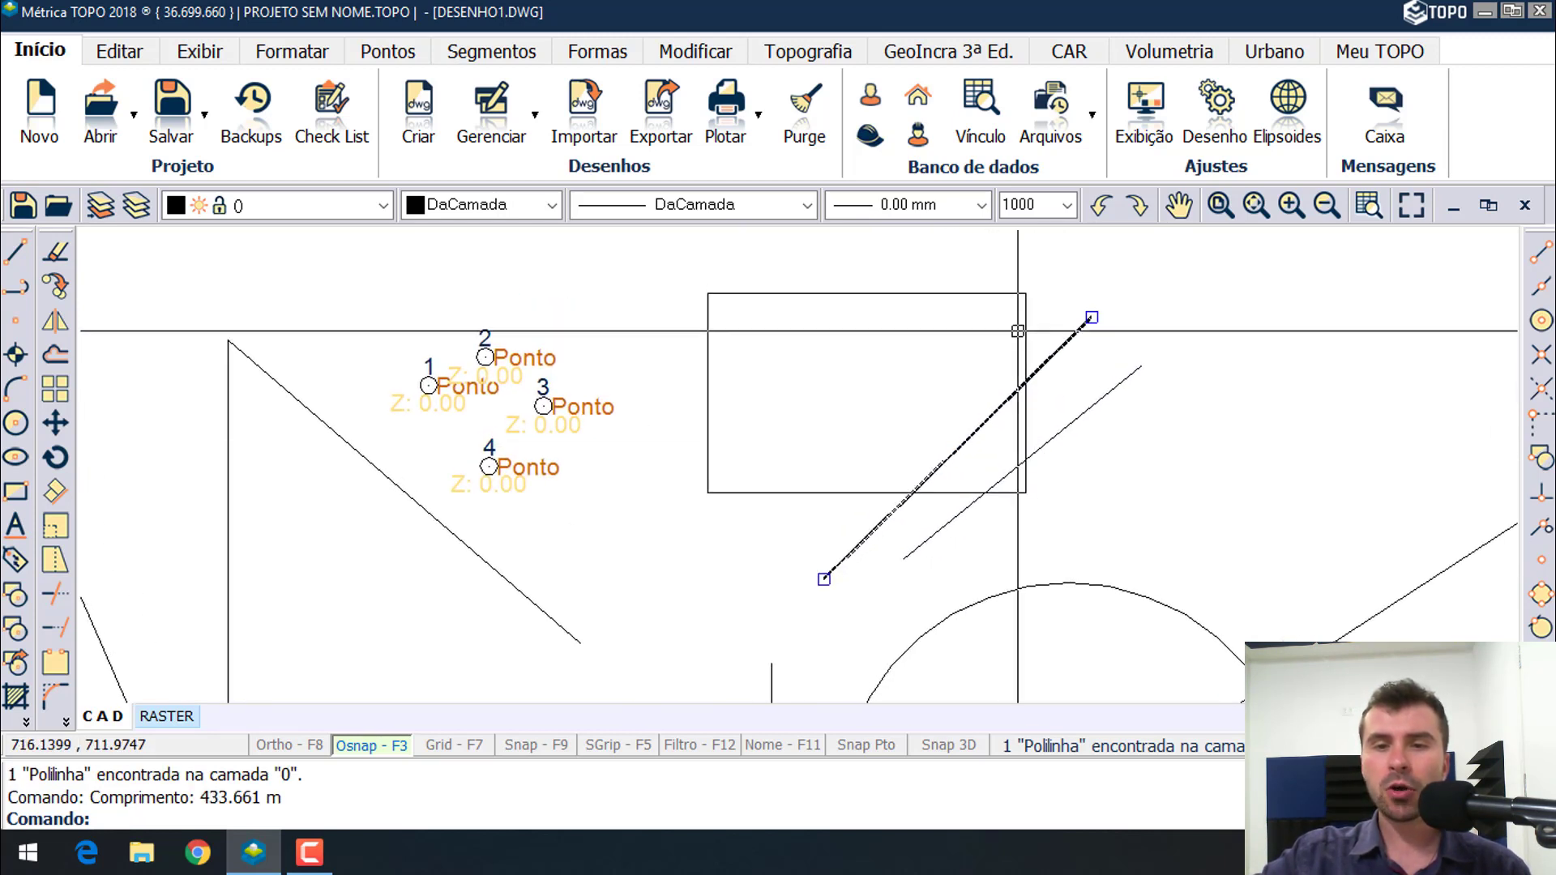
click(1021, 303)
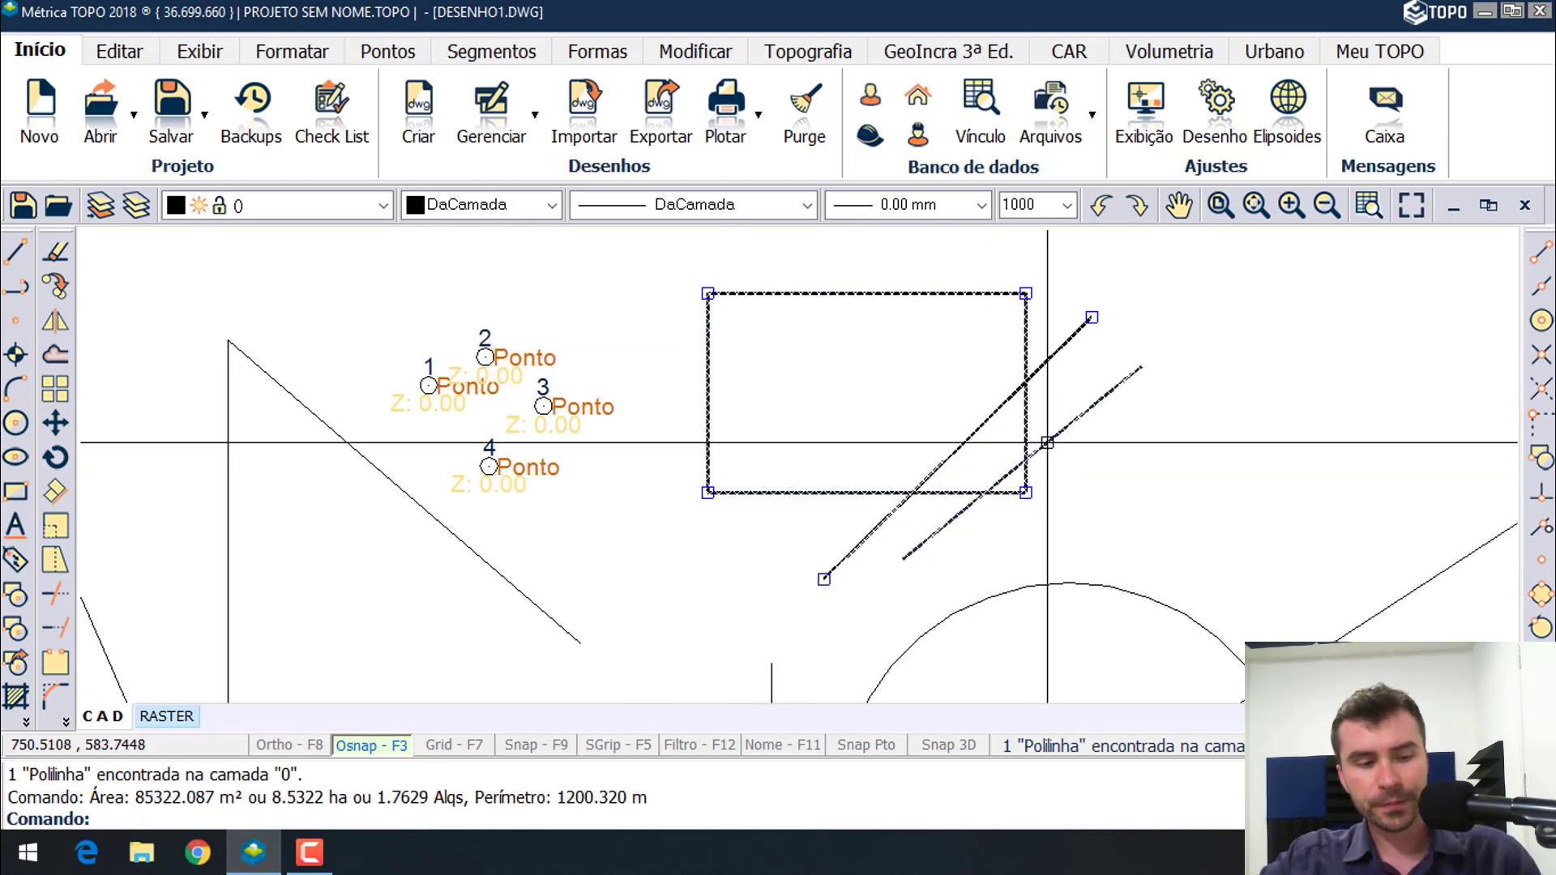
key(Escape)
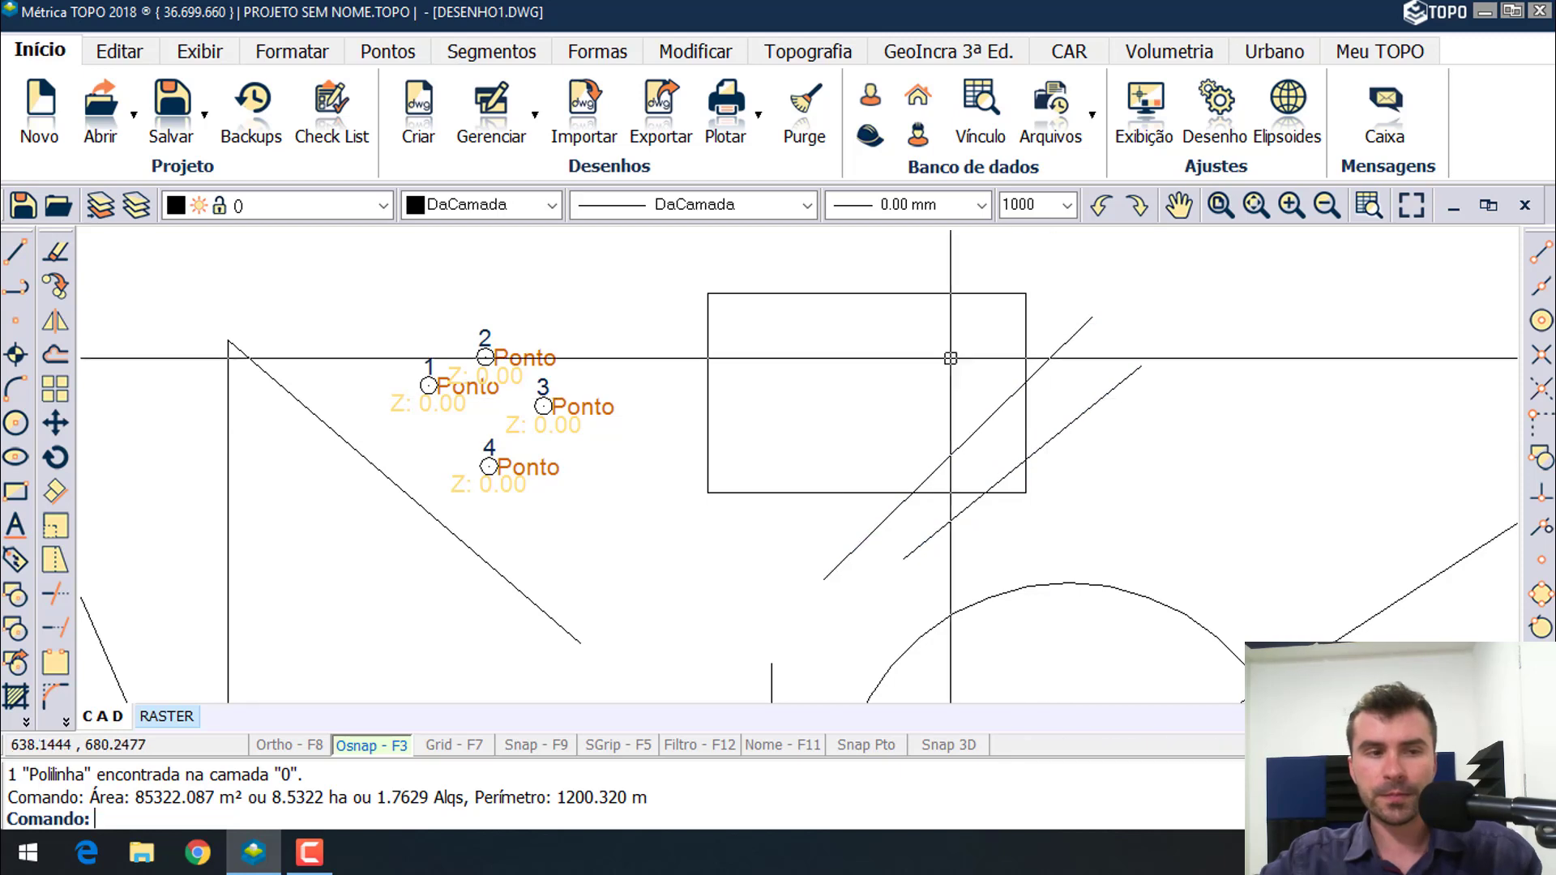
- Place points at the intersections of the longer diagonal line with the rectangle's bottom and right edges
click(15, 285)
key(Escape)
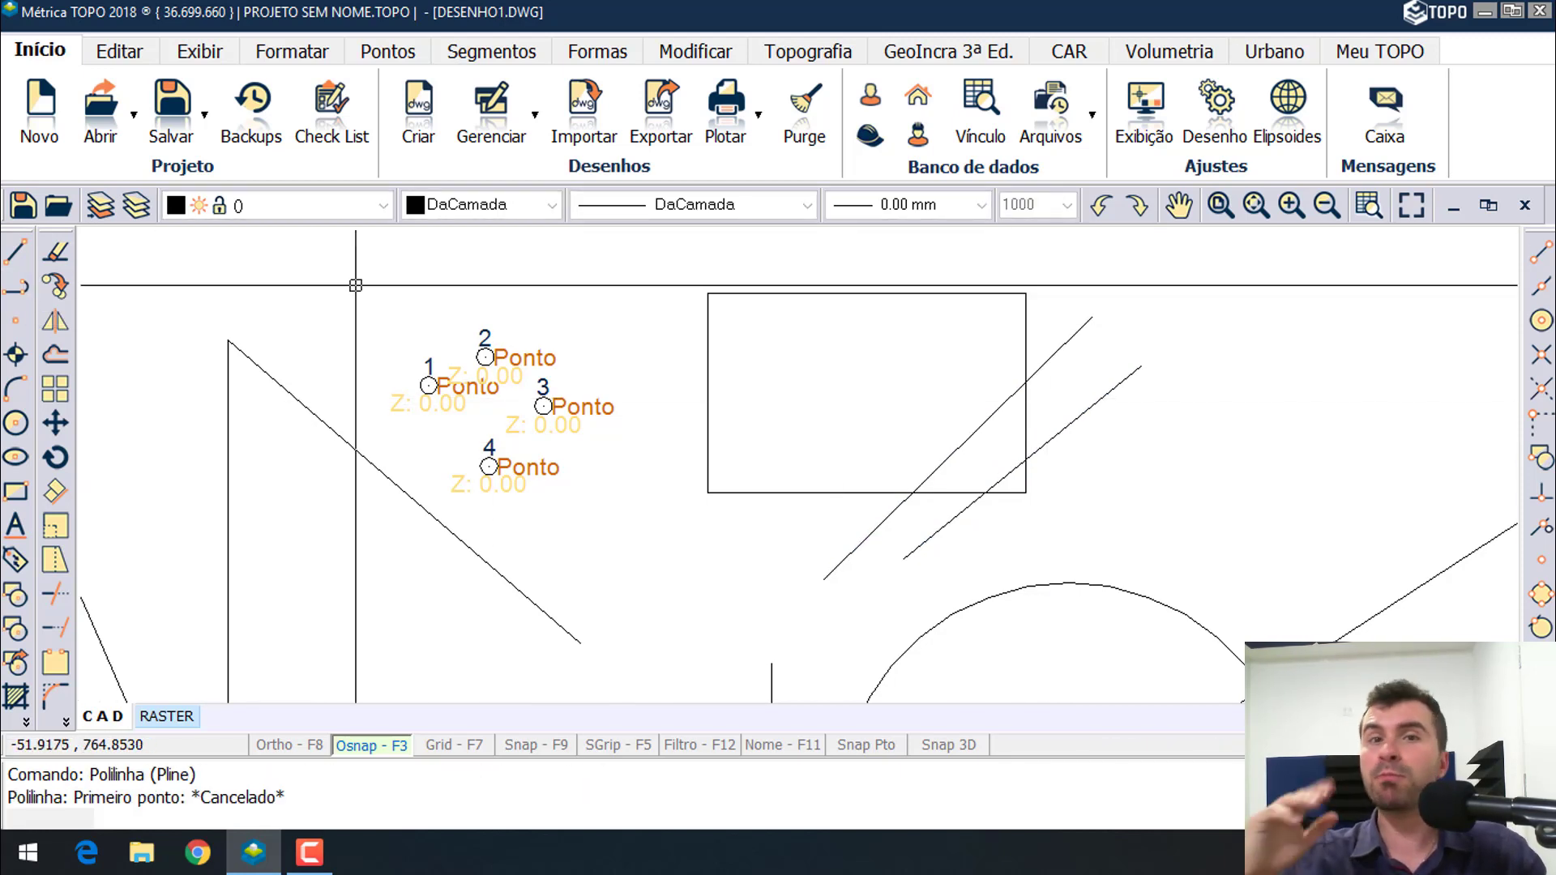
click(15, 320)
click(830, 660)
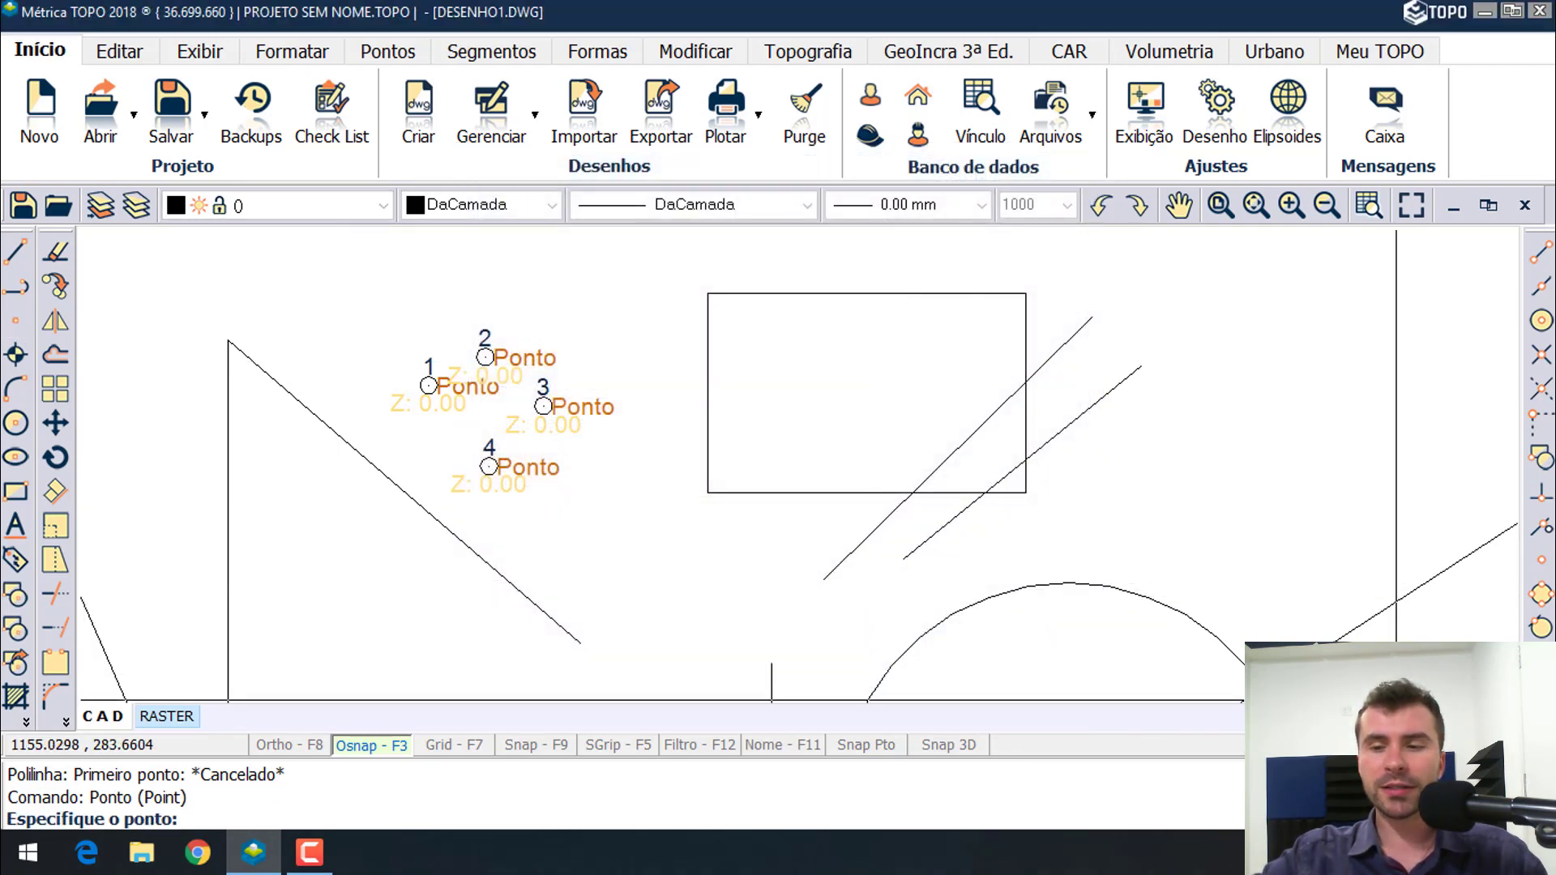
click(1398, 744)
click(906, 655)
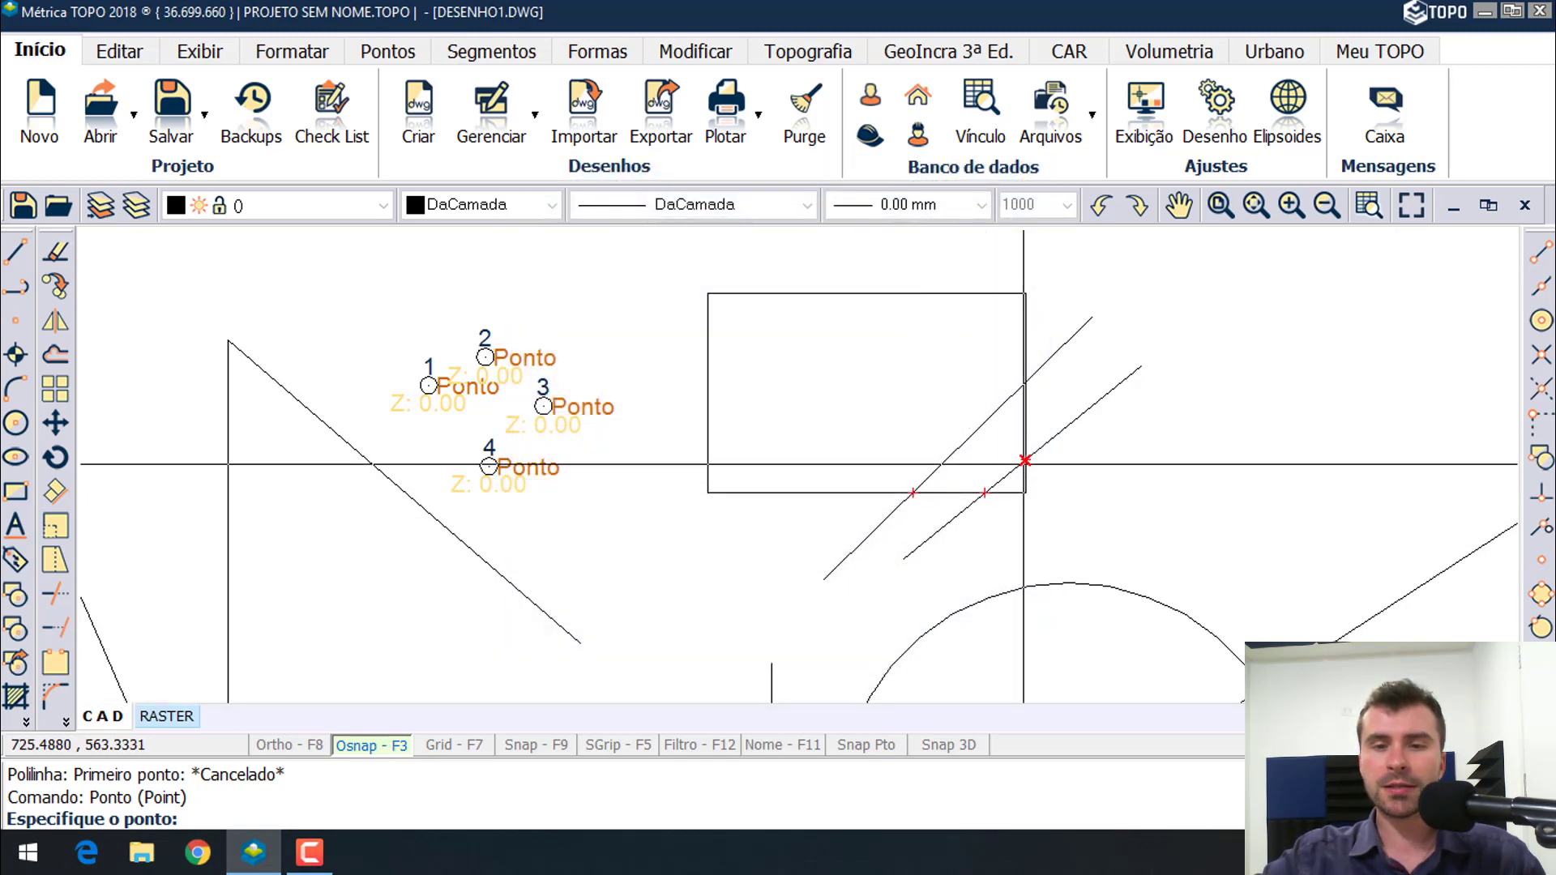
click(914, 492)
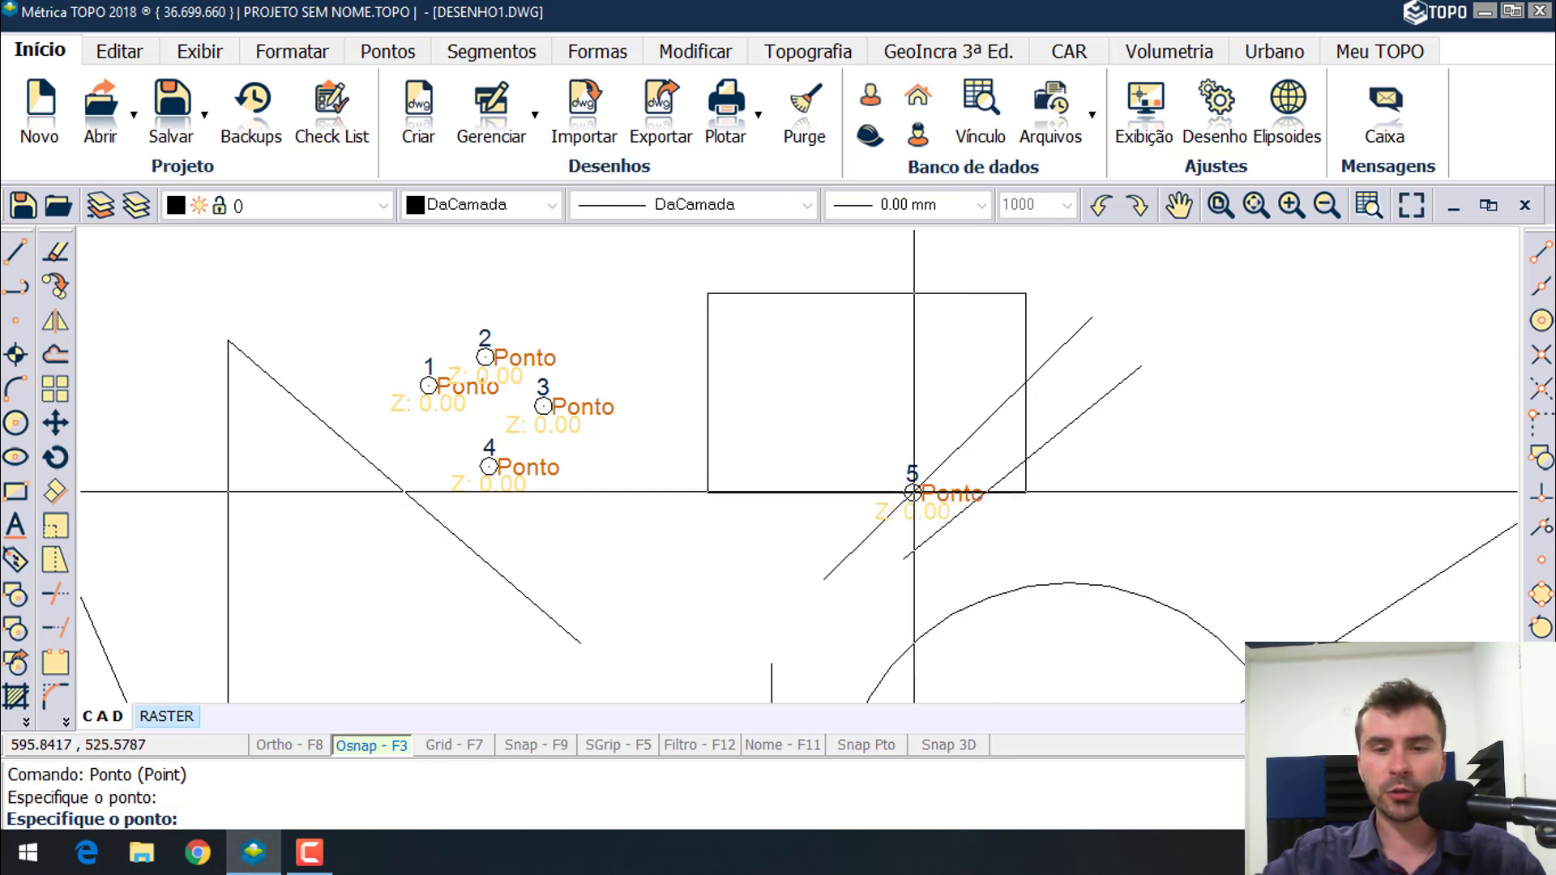
click(1025, 381)
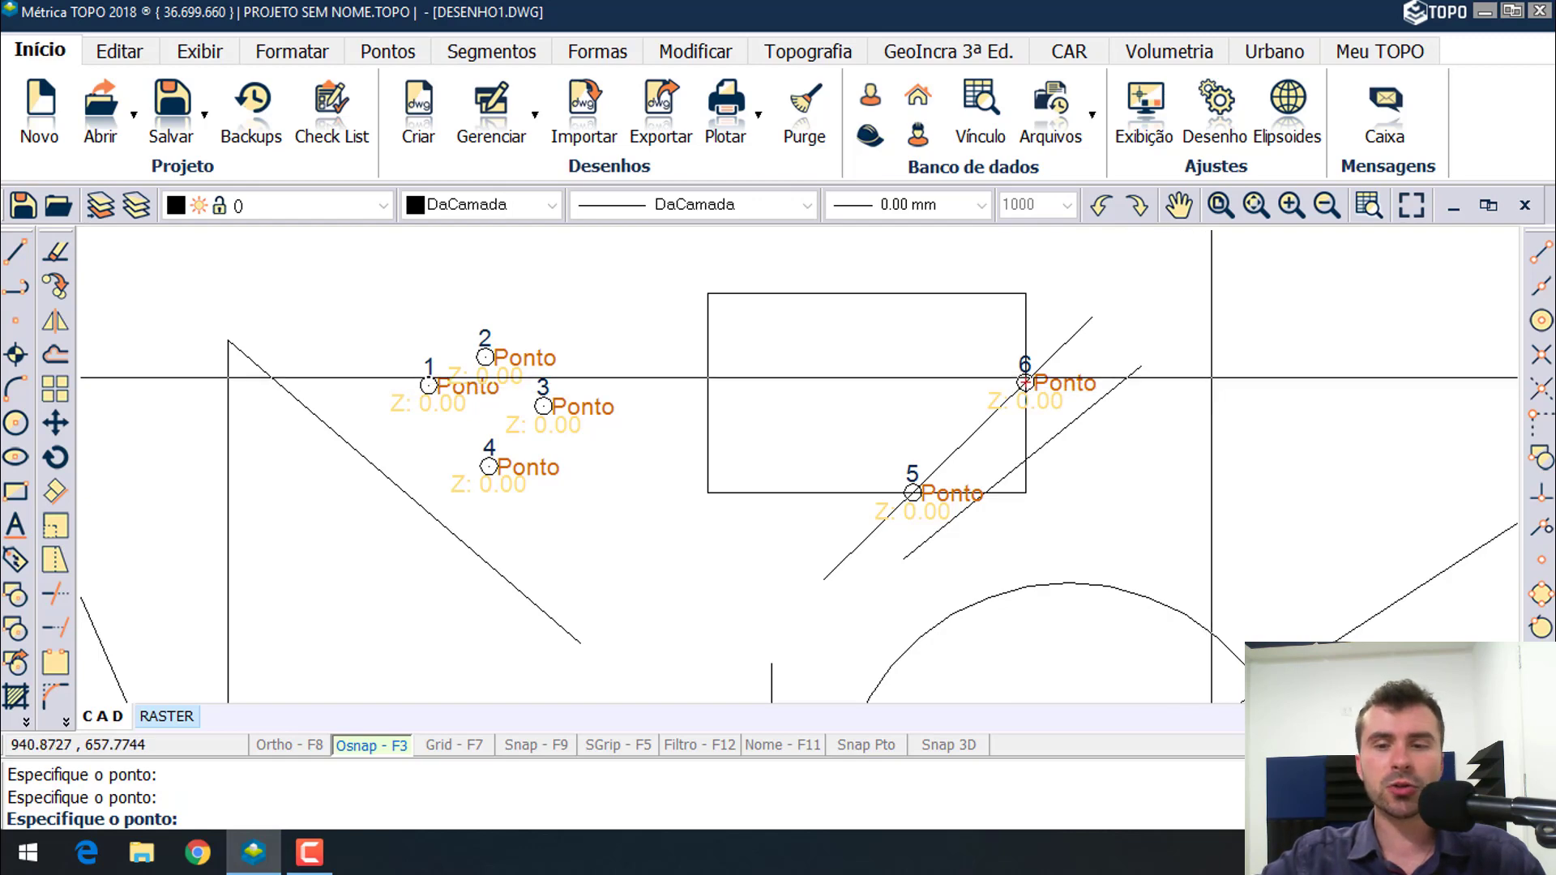
- Place points where the two polylines on the right meet the circle's outline
middle_drag(1267, 491, 1223, 285)
middle_drag(1221, 493, 1072, 408)
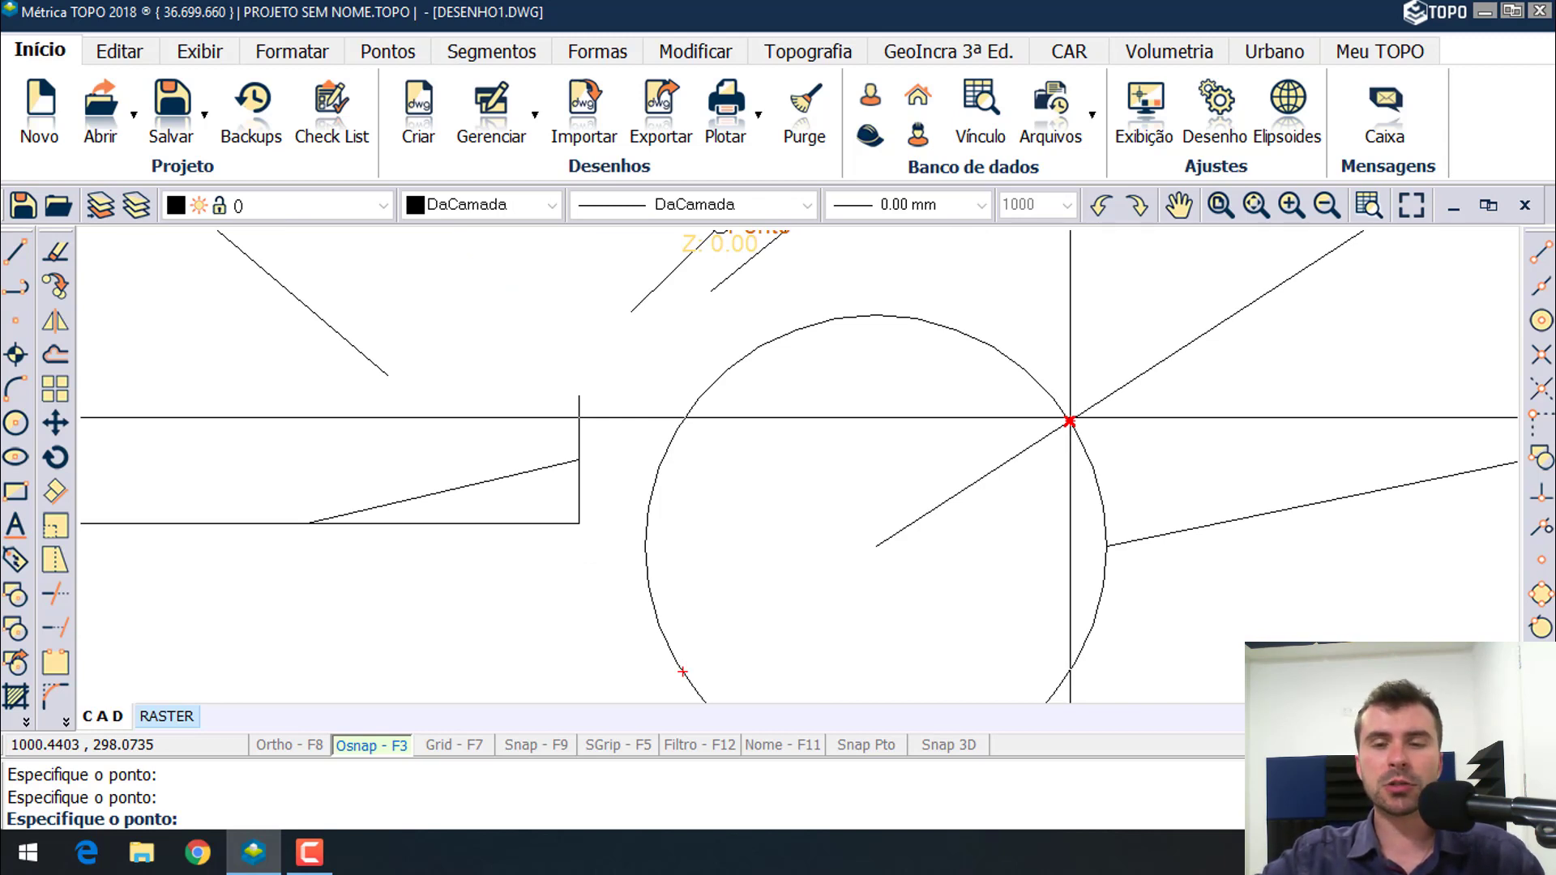
click(1070, 420)
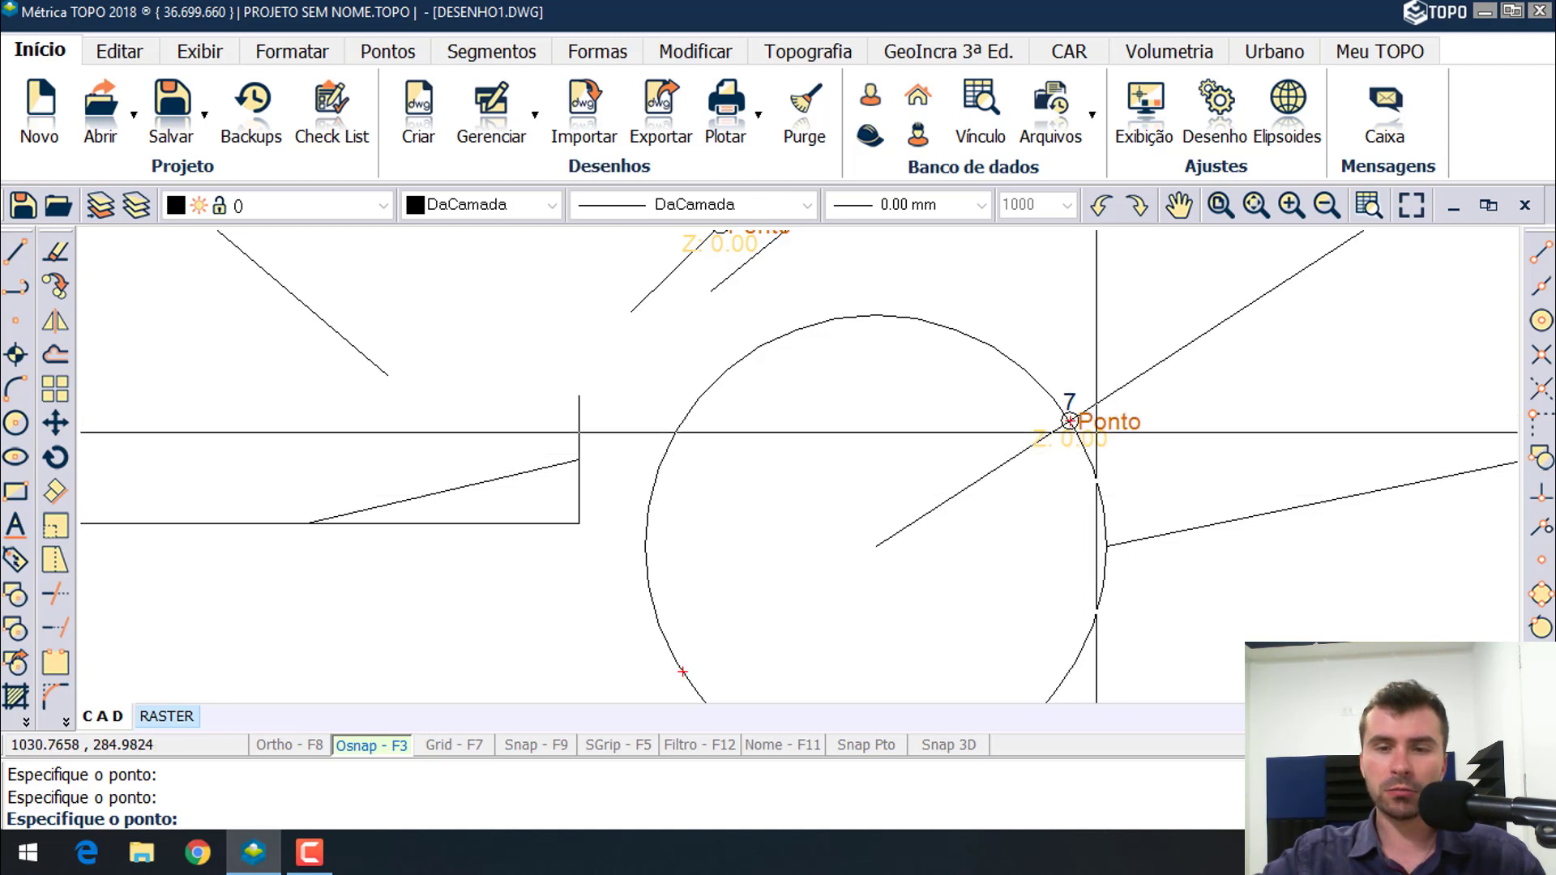
middle_drag(1101, 420, 1118, 341)
scroll(1118, 341, down, 3)
click(984, 409)
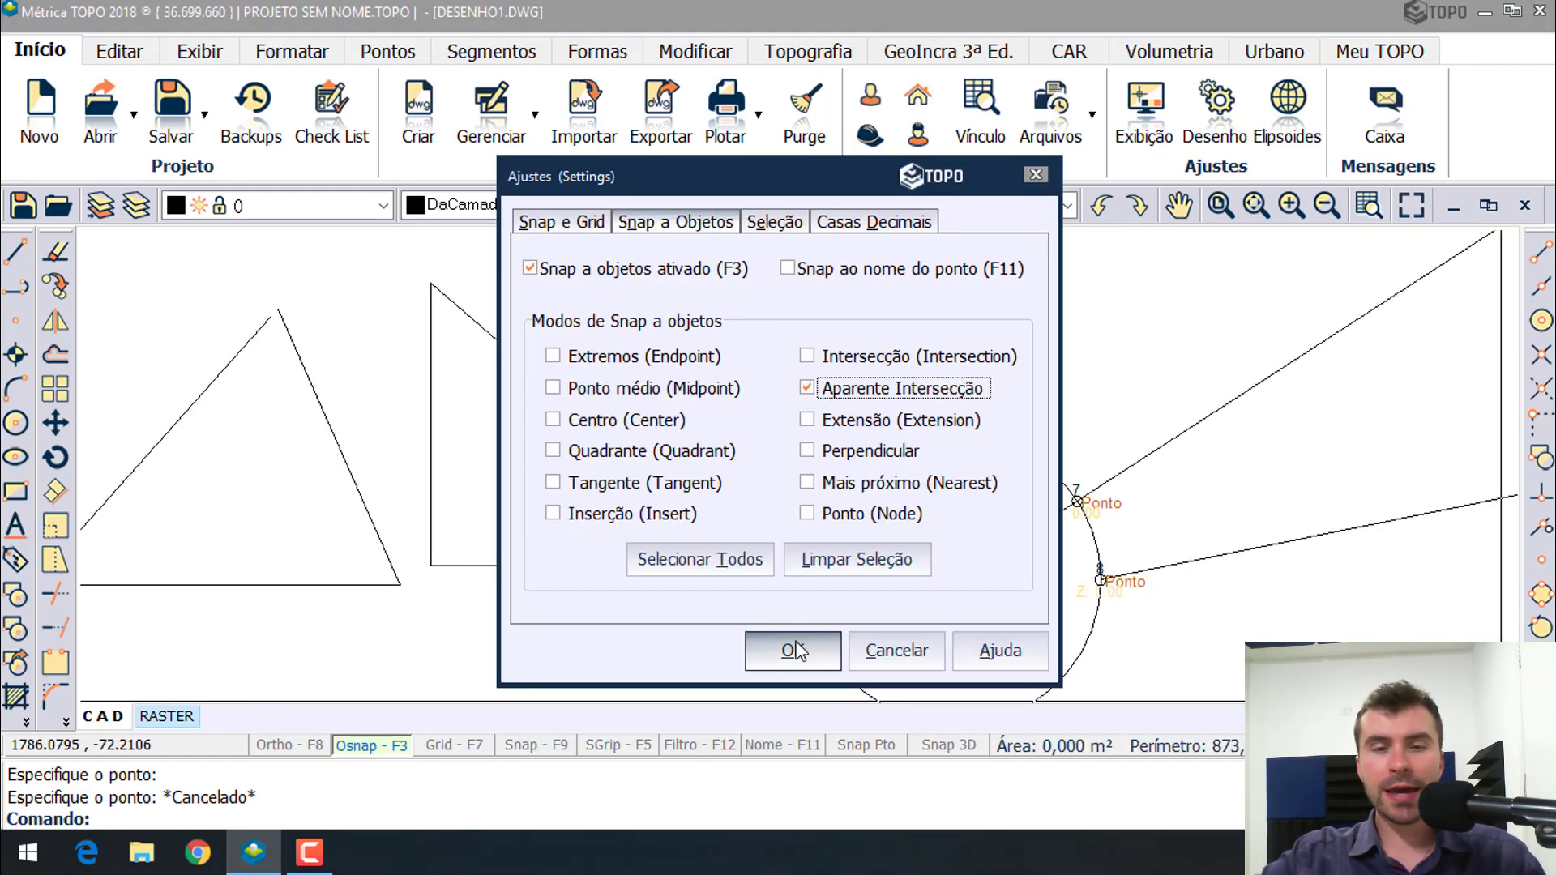
- Apply Aparente Intersecção as the only object snap mode and use the Line command to examine its snap points where the shorter diagonal crosses the rectangle
click(794, 650)
scroll(1054, 405, up, 4)
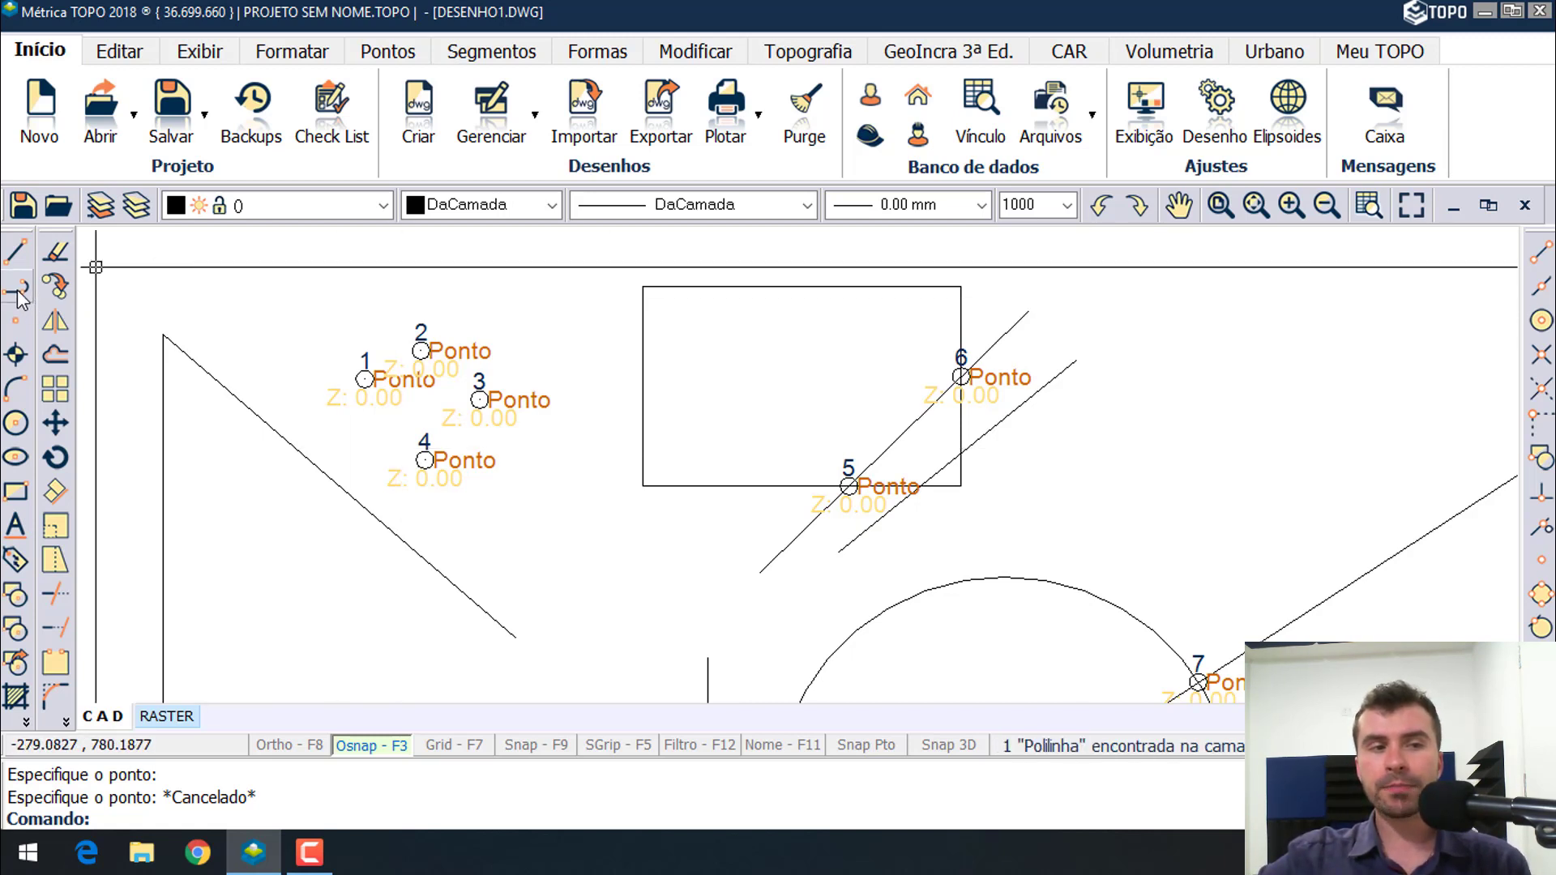
click(17, 253)
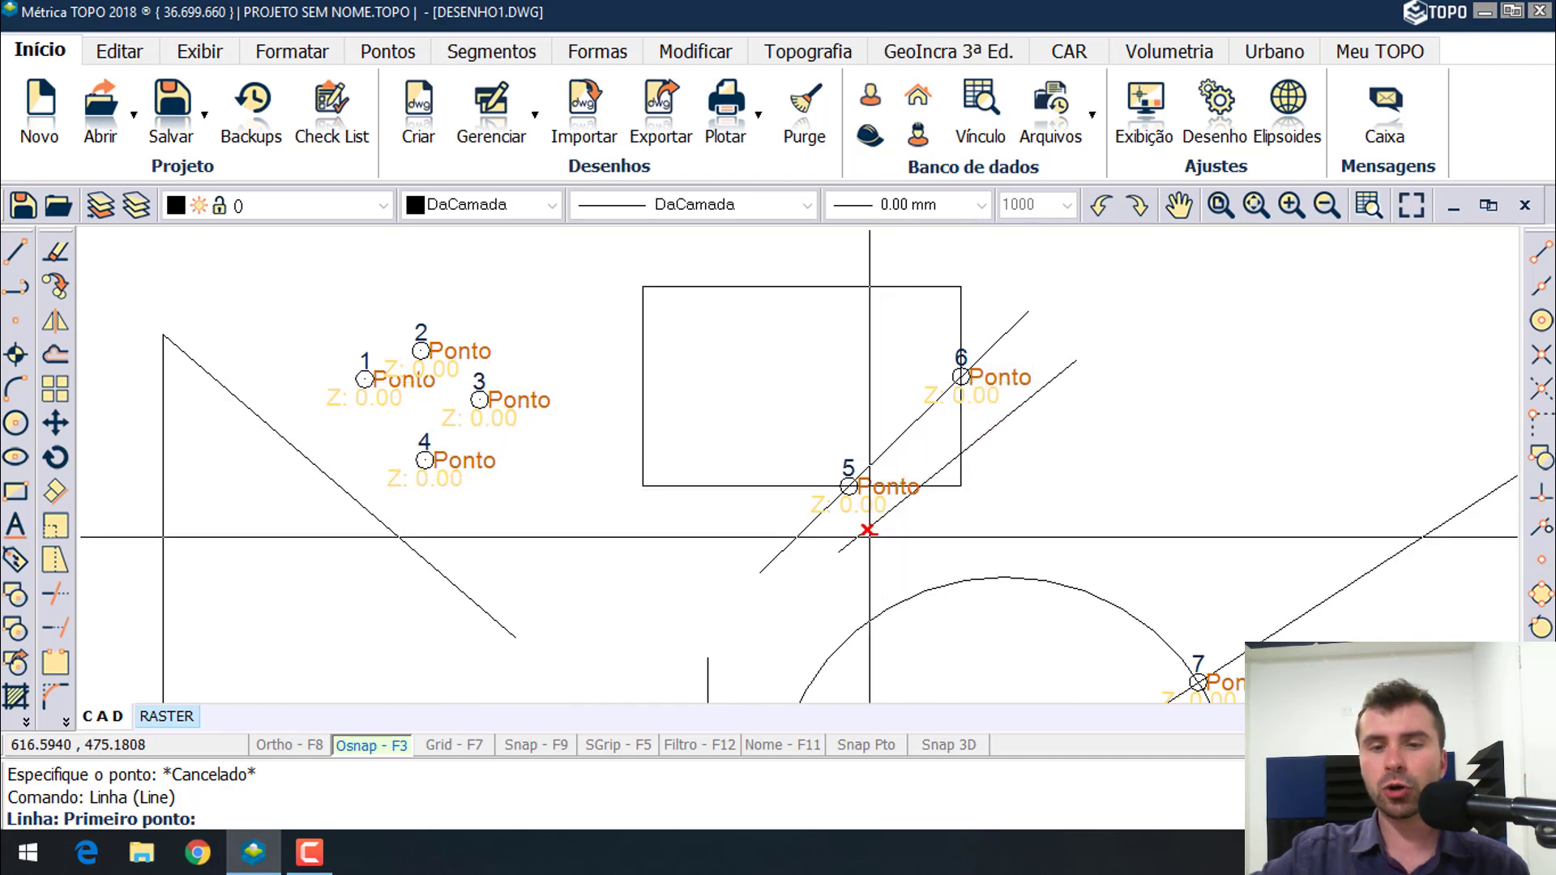
scroll(915, 486, up, 2)
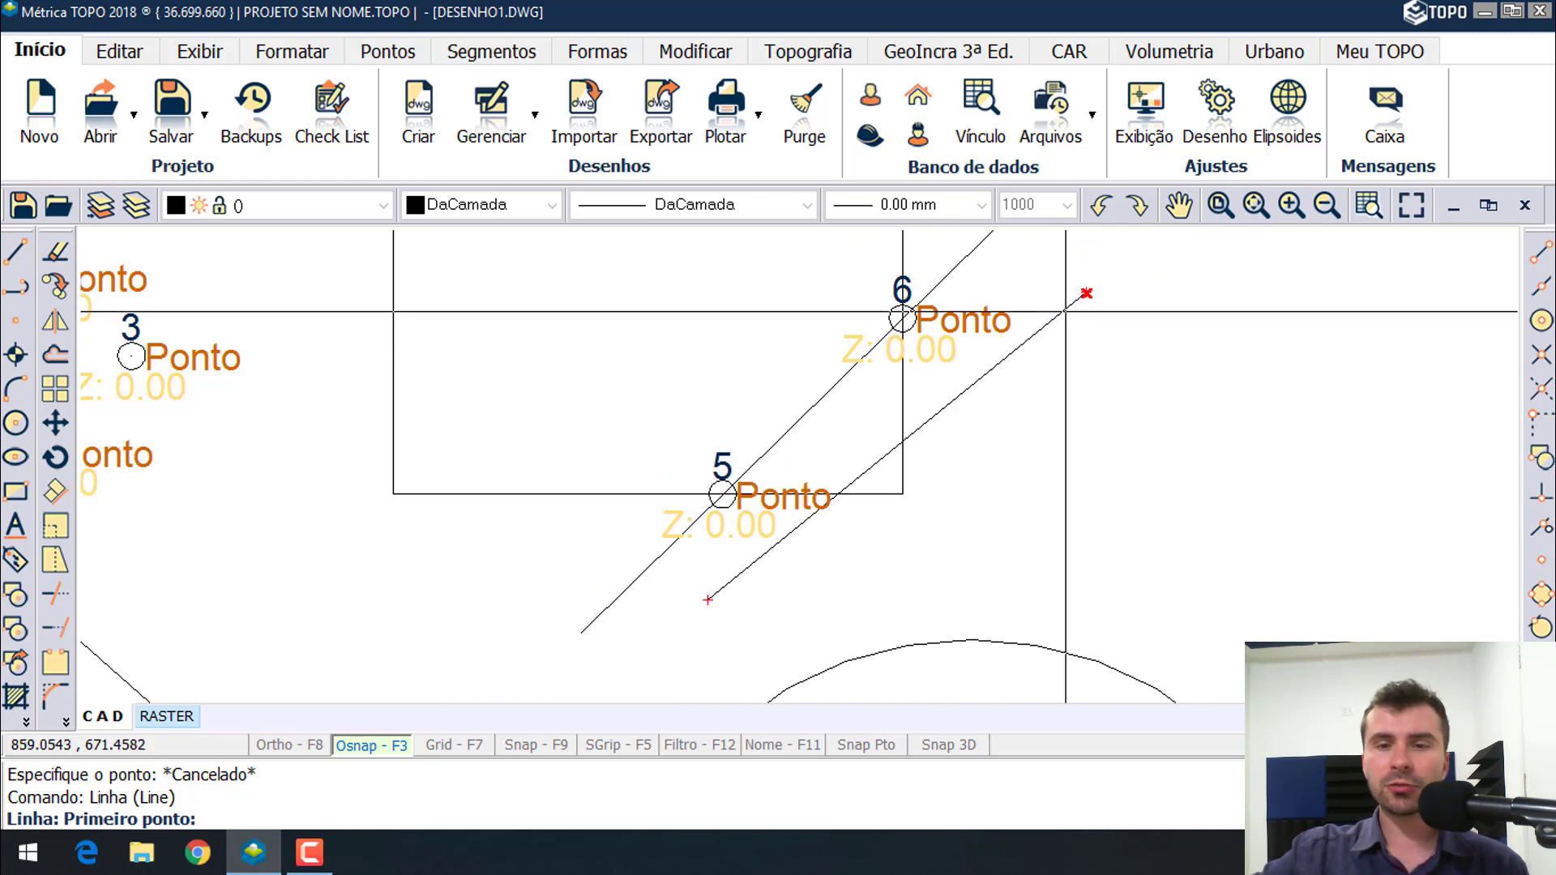
scroll(913, 442, up, 2)
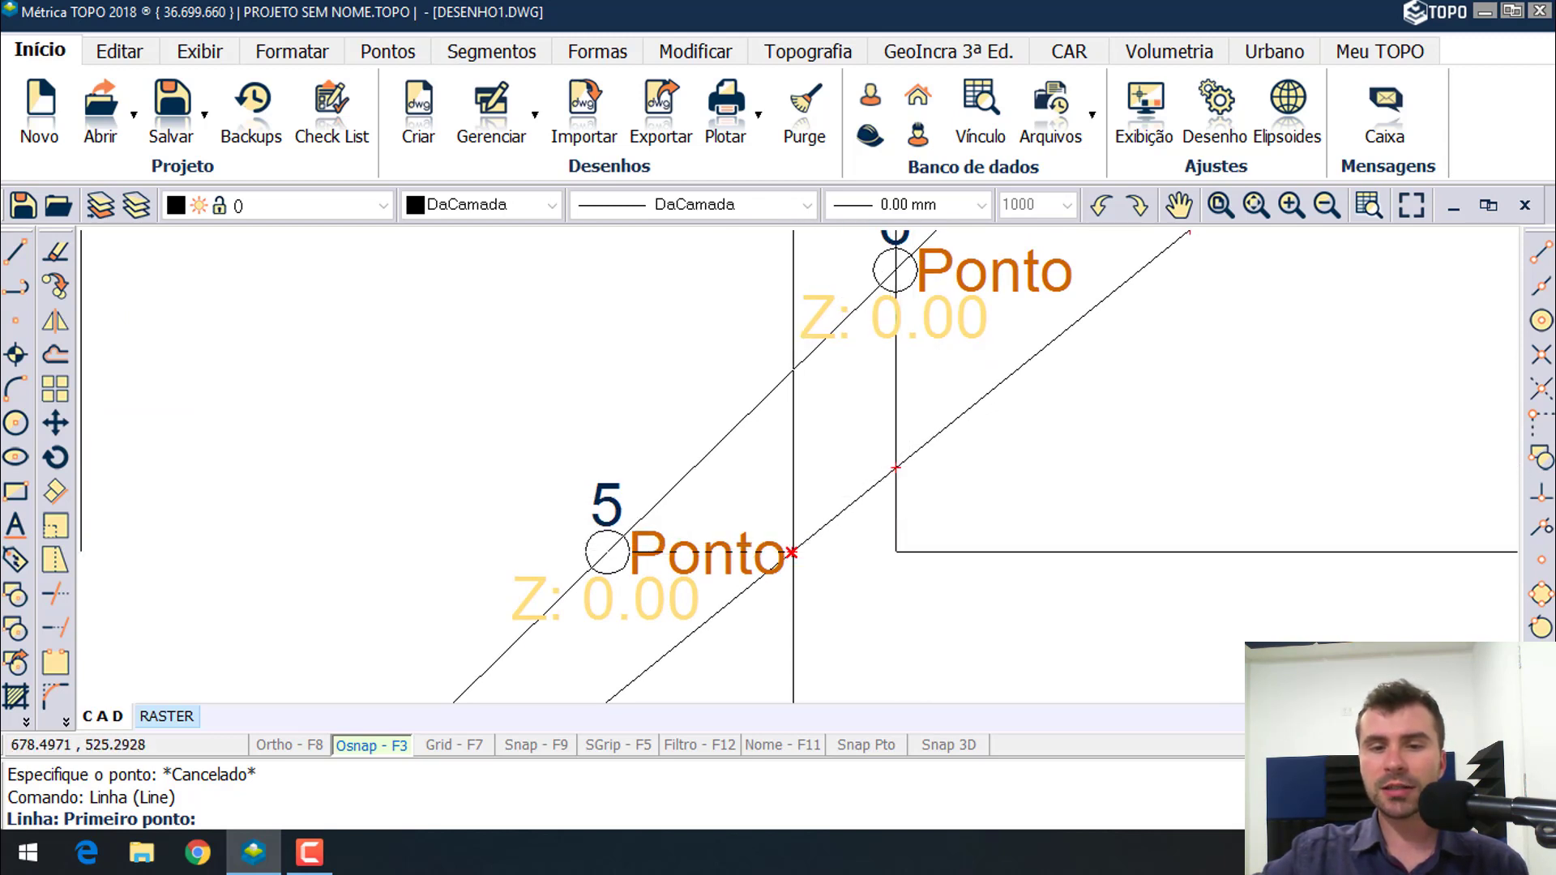
scroll(900, 457, down, 2)
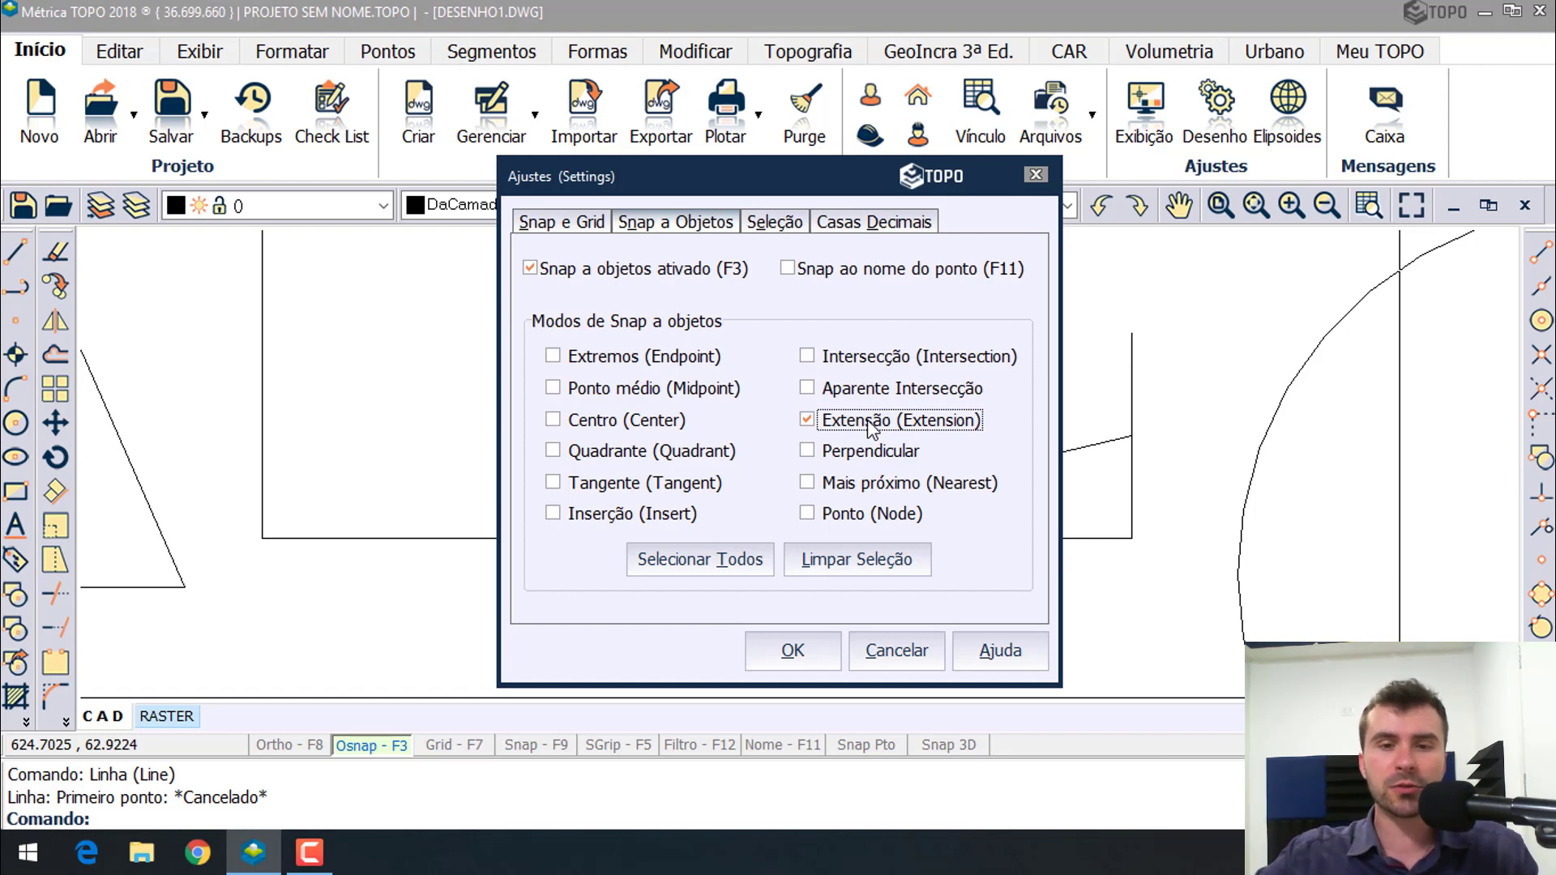
- Replace the Aparente Intersecção object snap mode with Extensão (Extension)
click(769, 653)
scroll(791, 561, down, 2)
middle_drag(819, 534, 727, 599)
scroll(762, 560, down, 2)
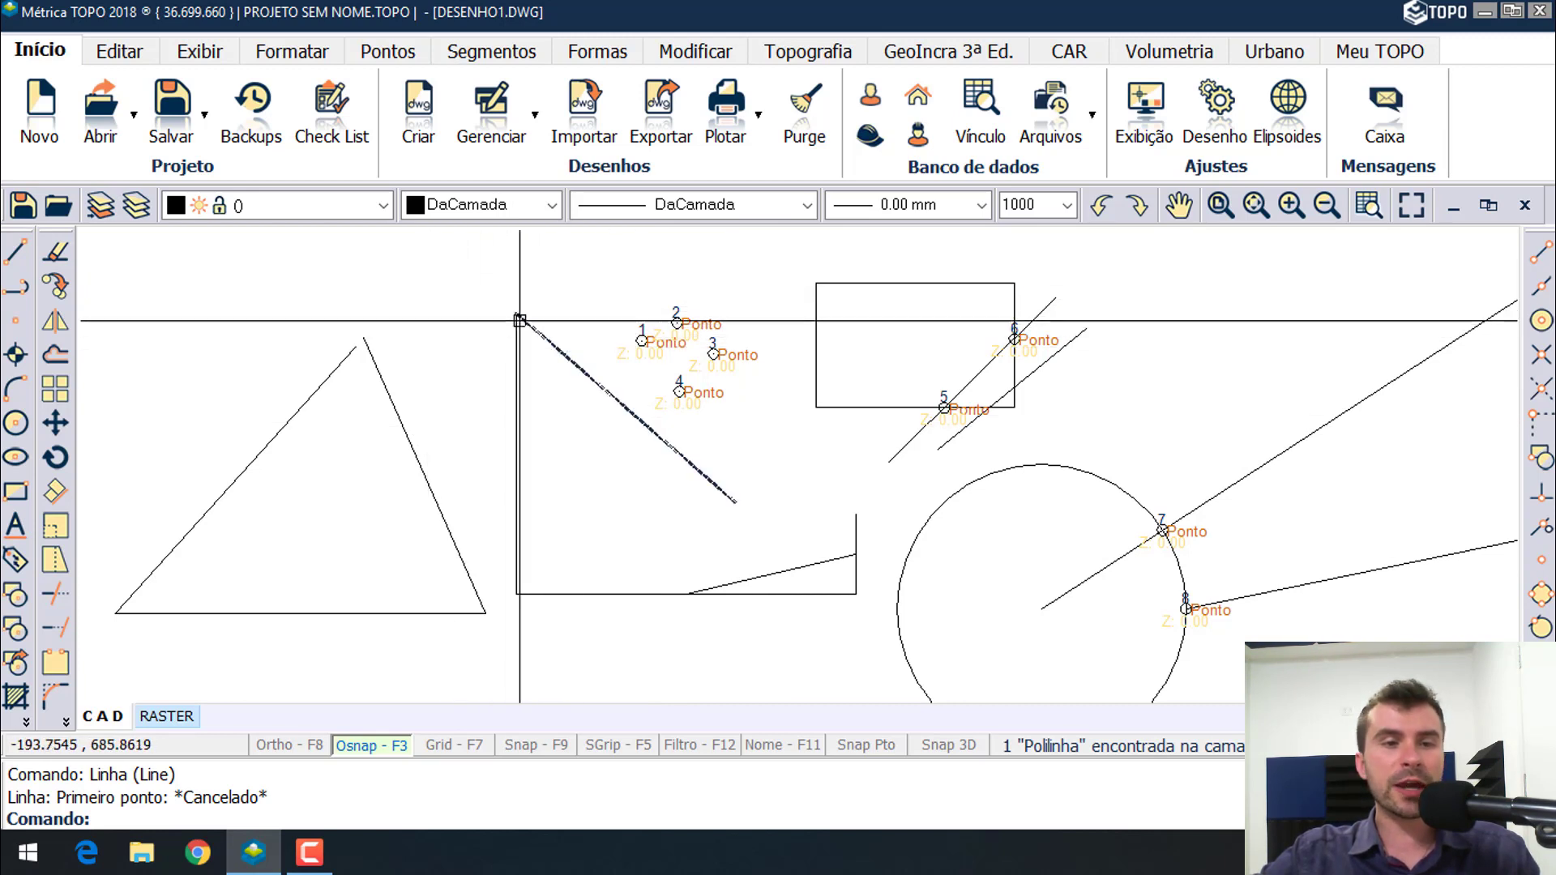
middle_drag(521, 313, 611, 345)
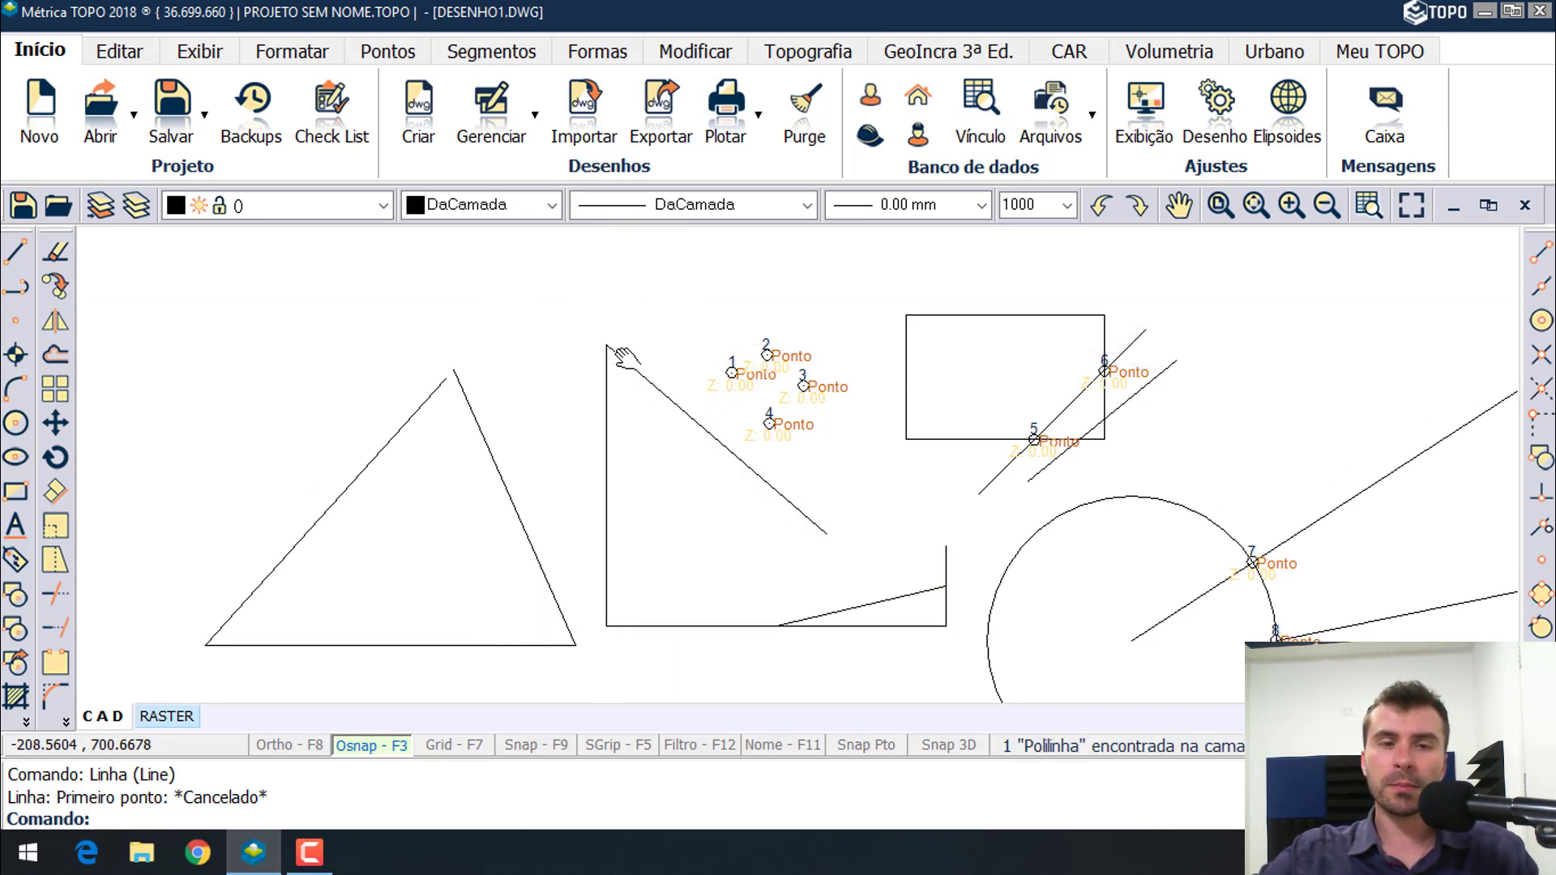
middle_drag(588, 328, 636, 358)
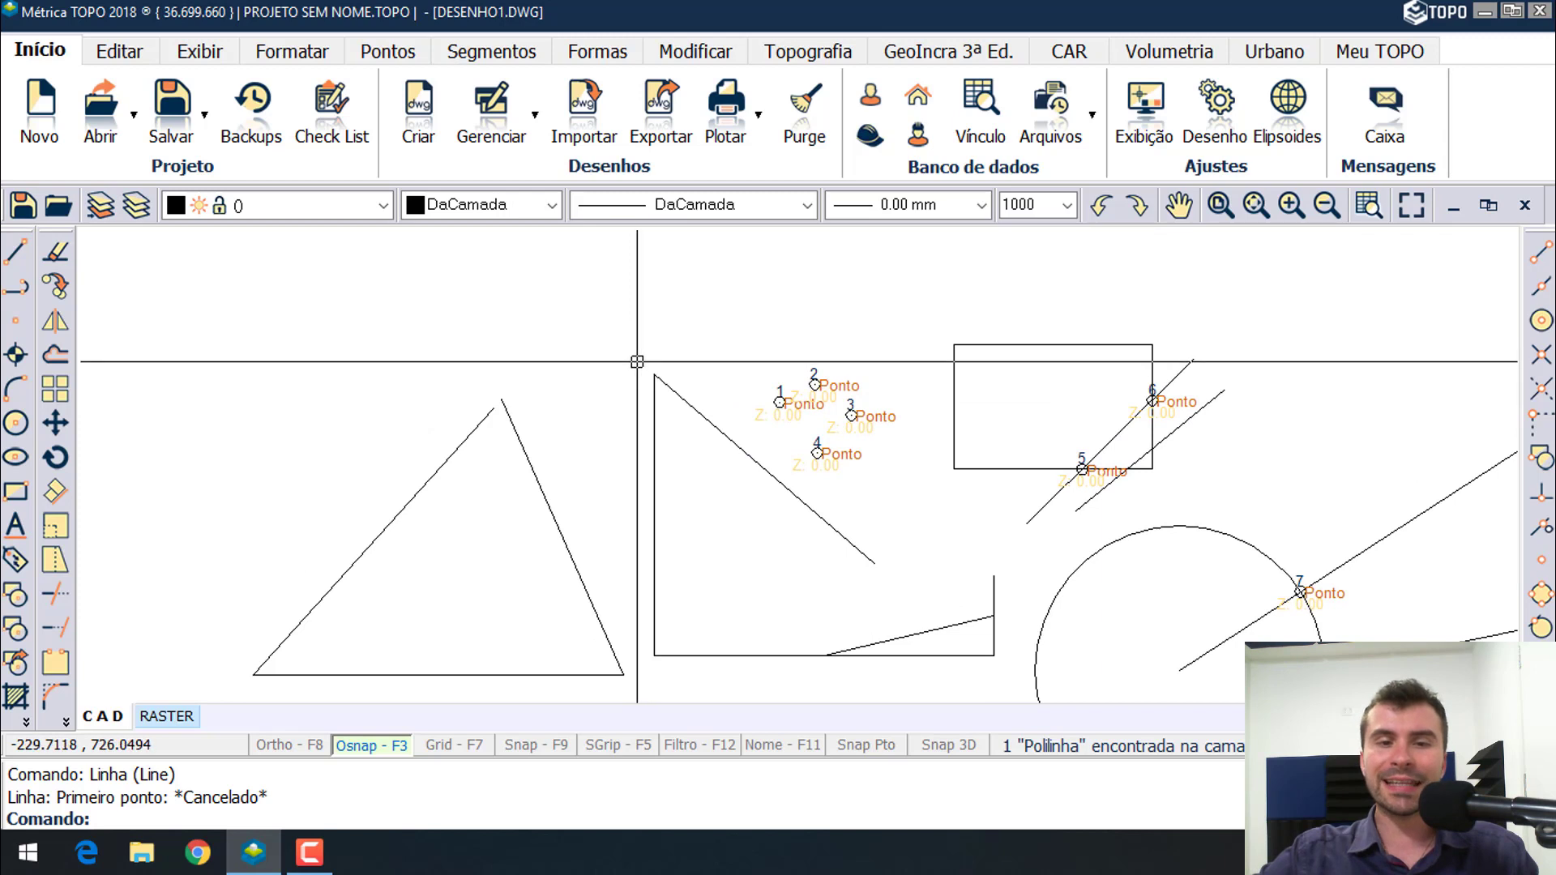
- Draw a polyline from the upper-left extension of the open shape's diagonal to the lower-left extension of the triangle's left side
click(16, 286)
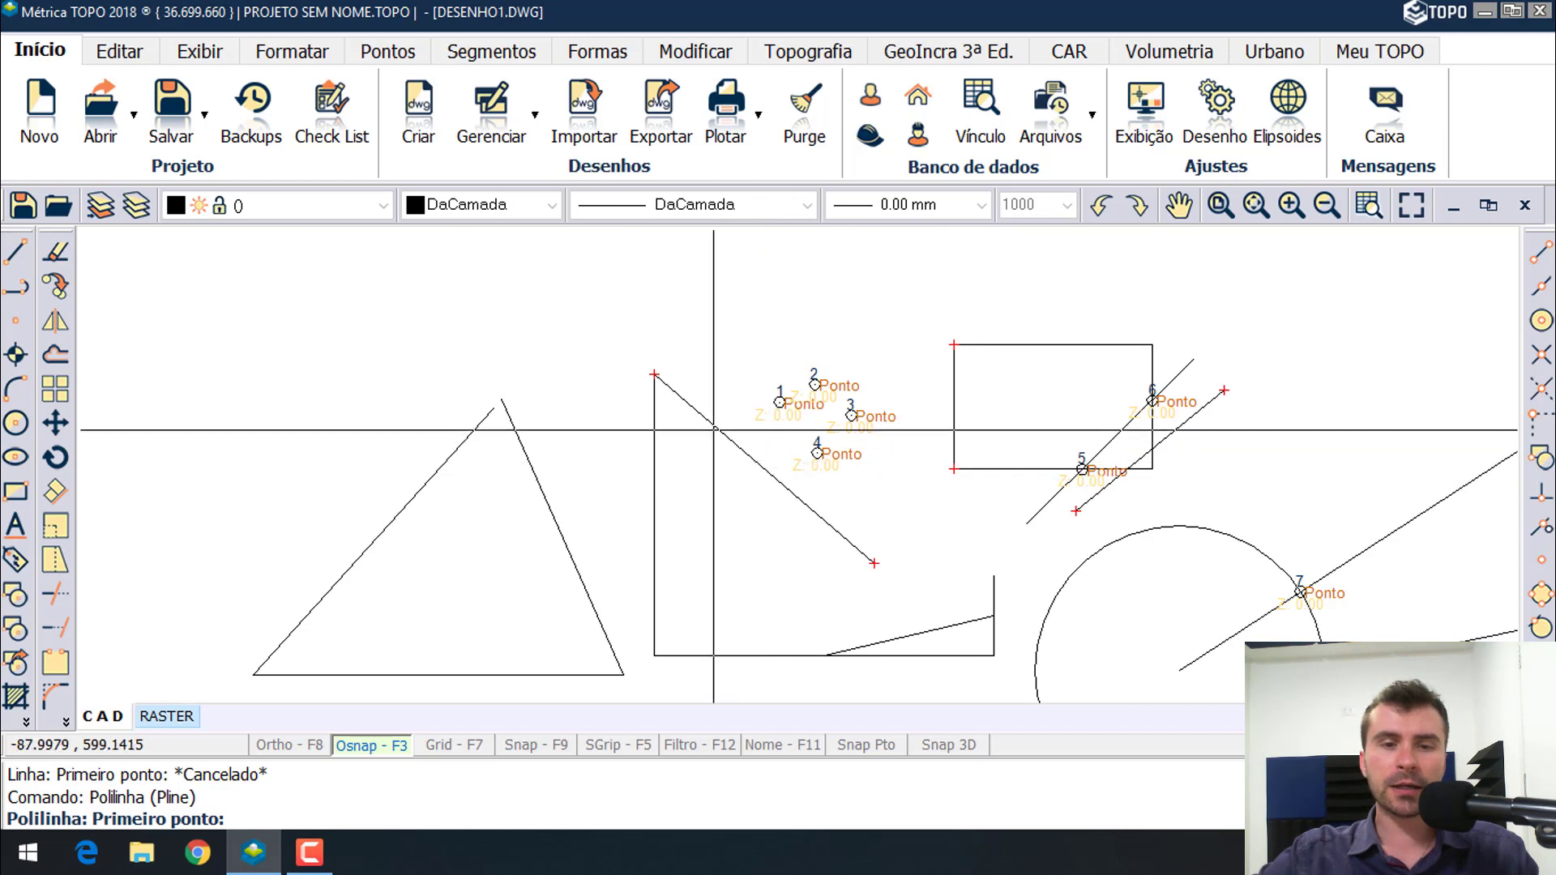
middle_drag(683, 386, 760, 435)
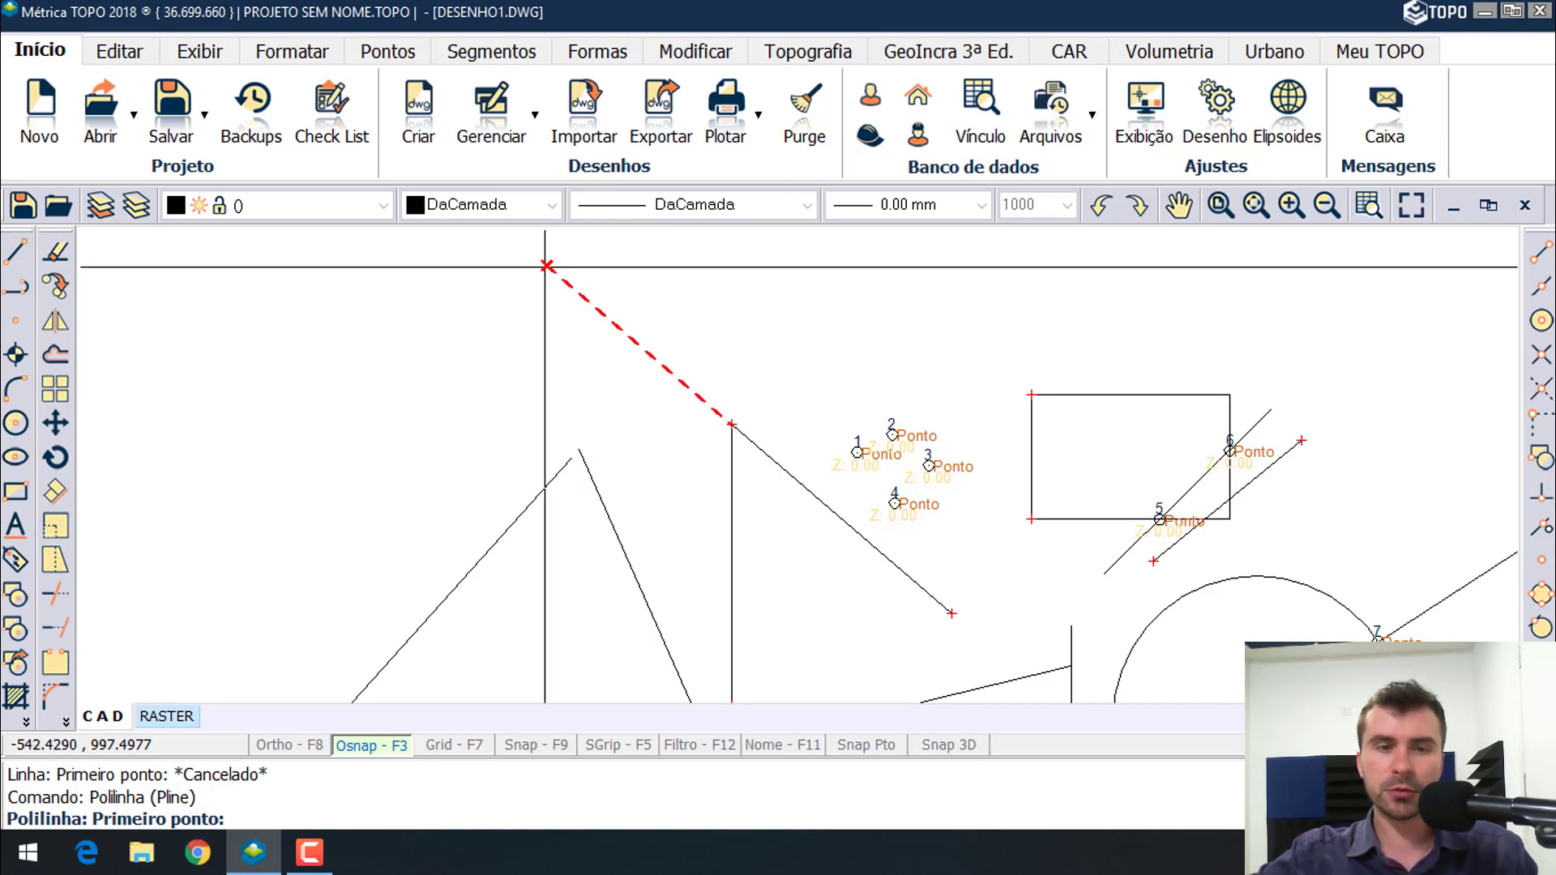
click(547, 265)
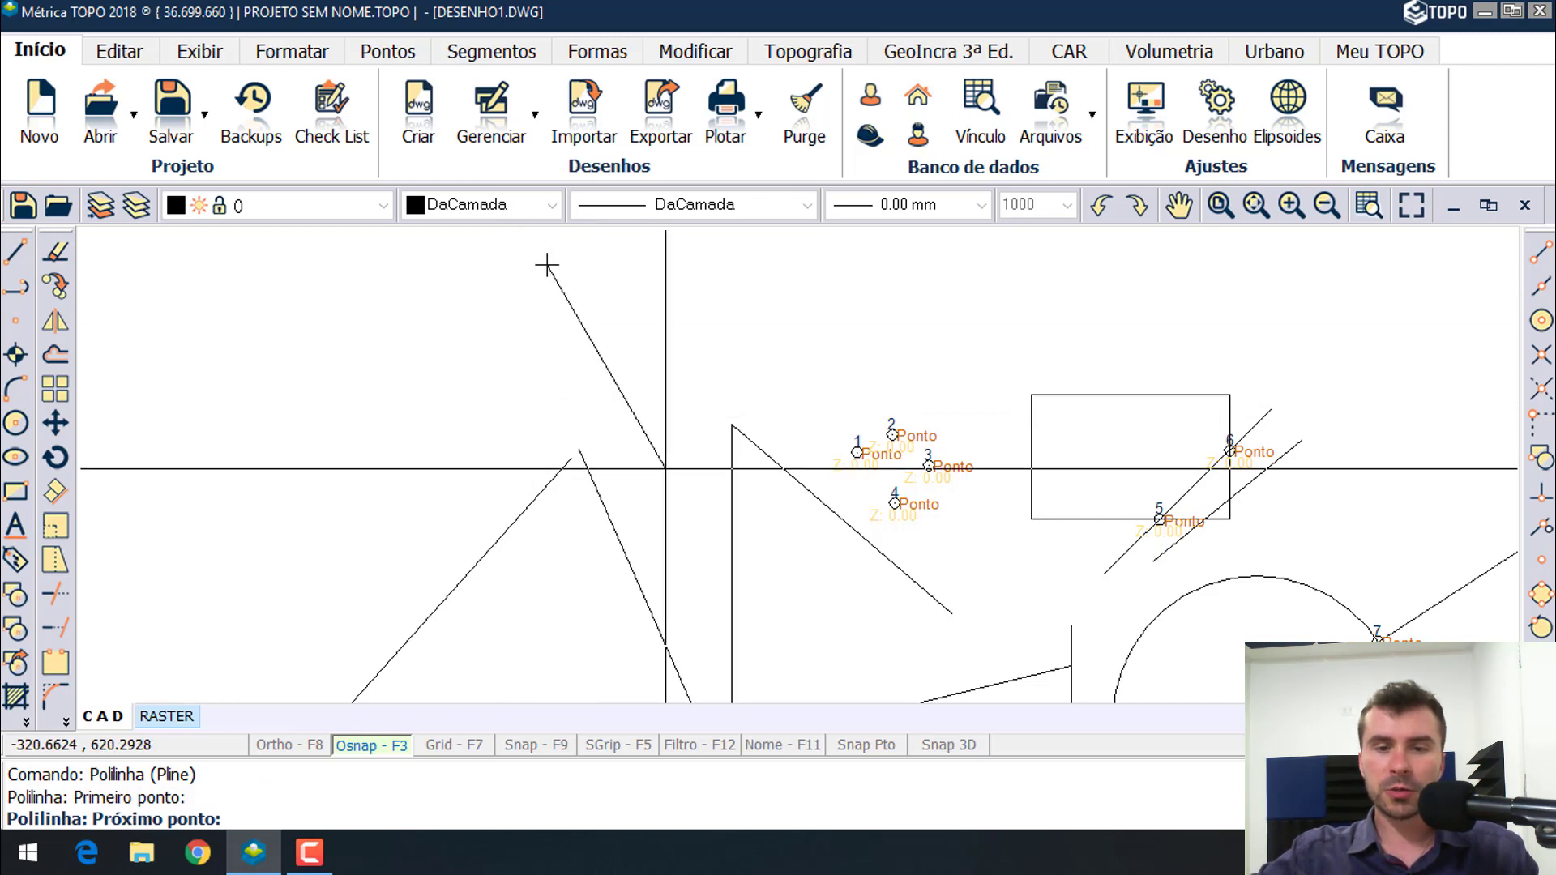
middle_drag(668, 505, 742, 359)
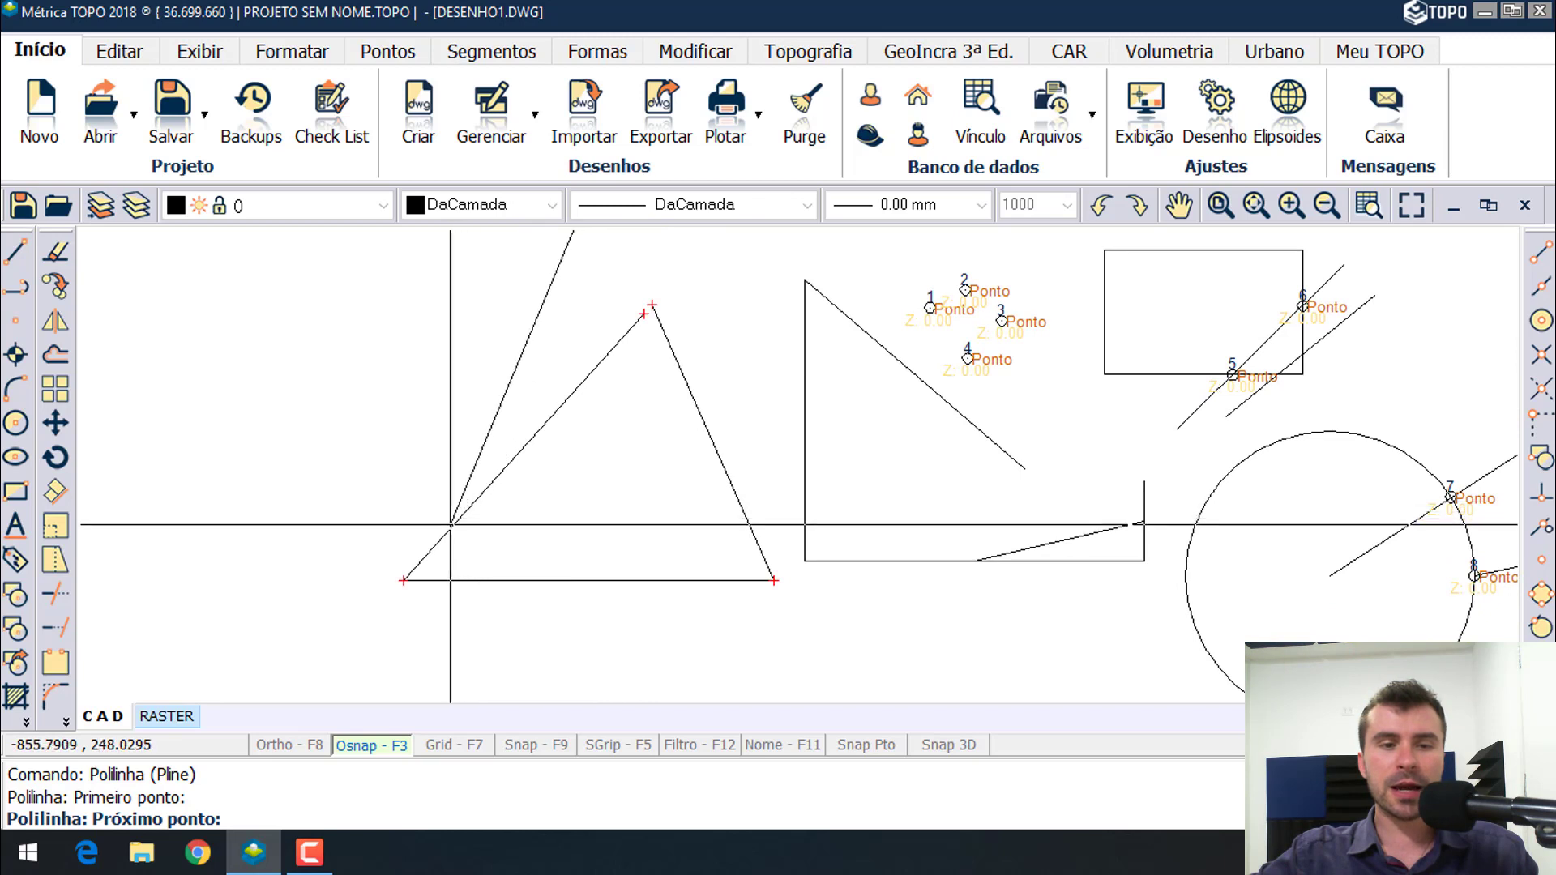
middle_drag(327, 633, 615, 495)
scroll(615, 496, down, 2)
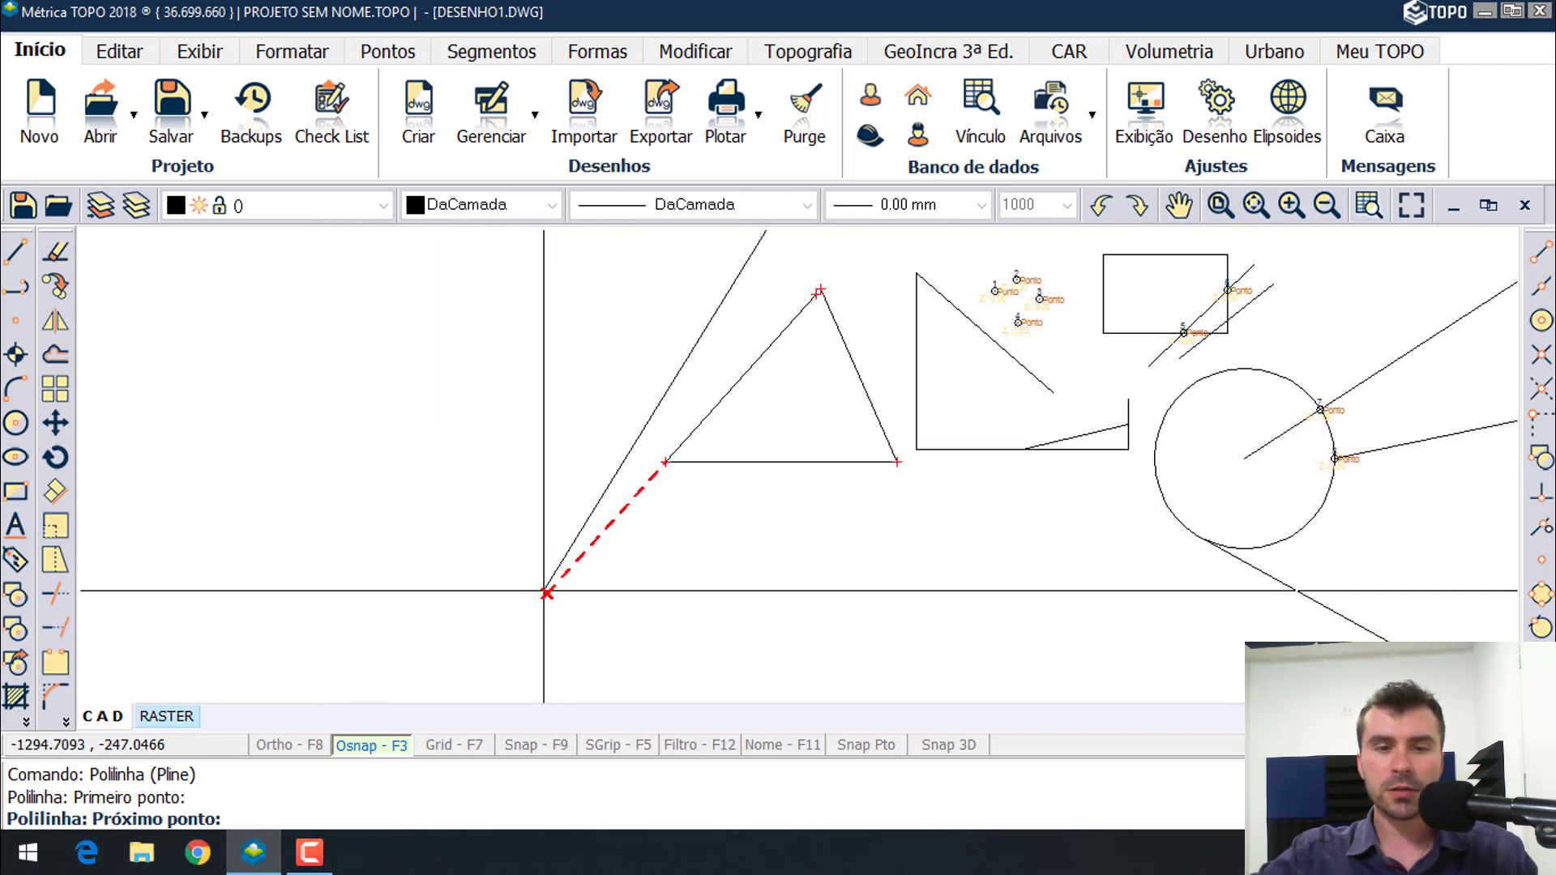
click(480, 667)
key(Escape)
- Replace the Extensão (Extension) object snap mode with Perpendicular
scroll(664, 519, down, 2)
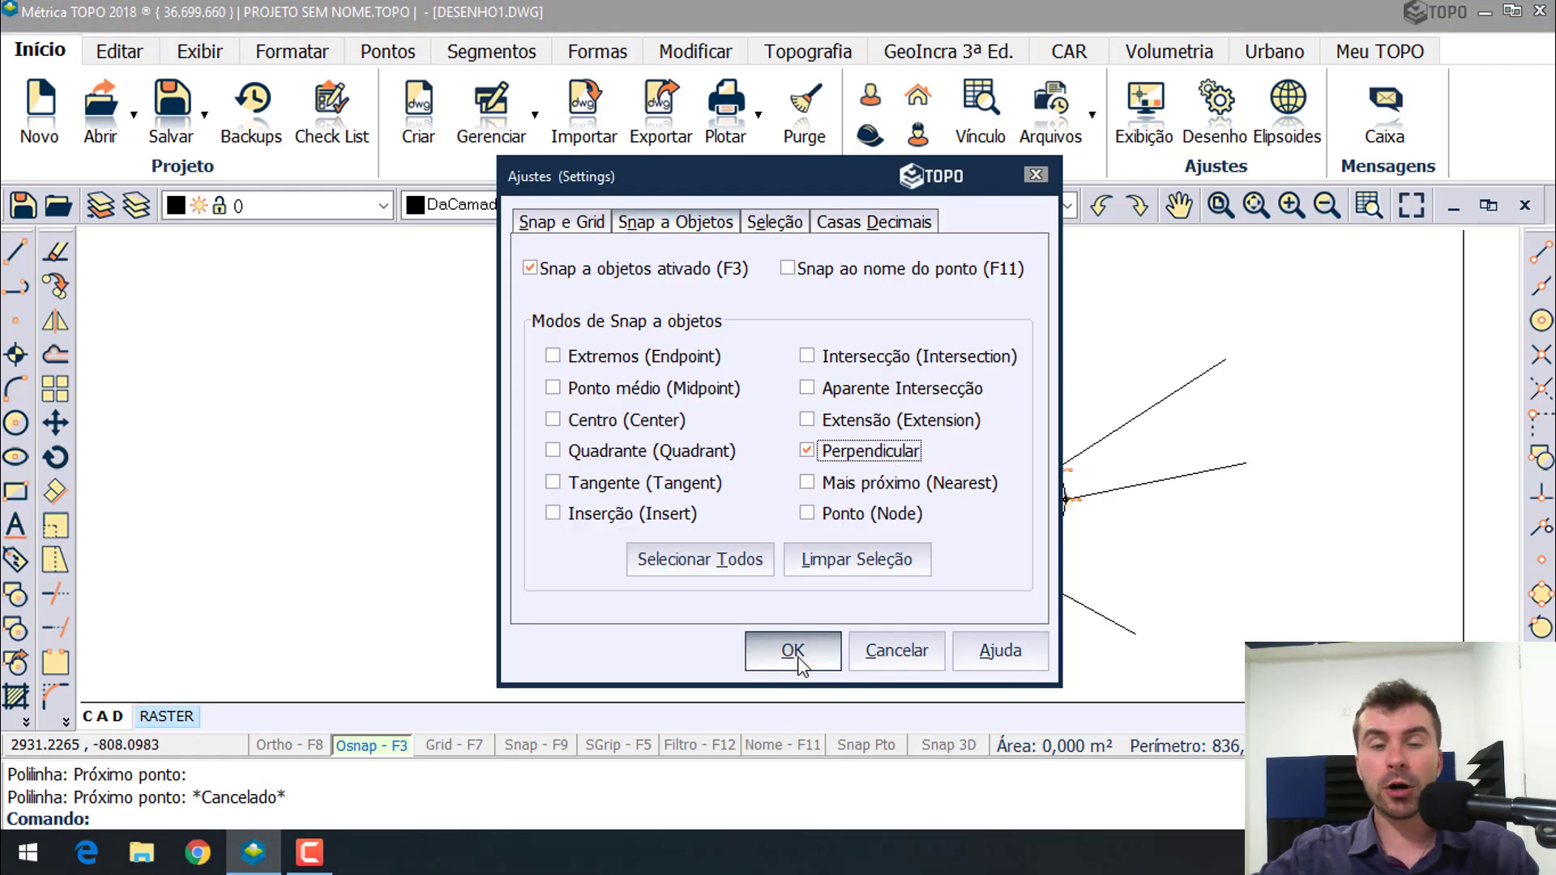
click(793, 651)
scroll(891, 435, up, 3)
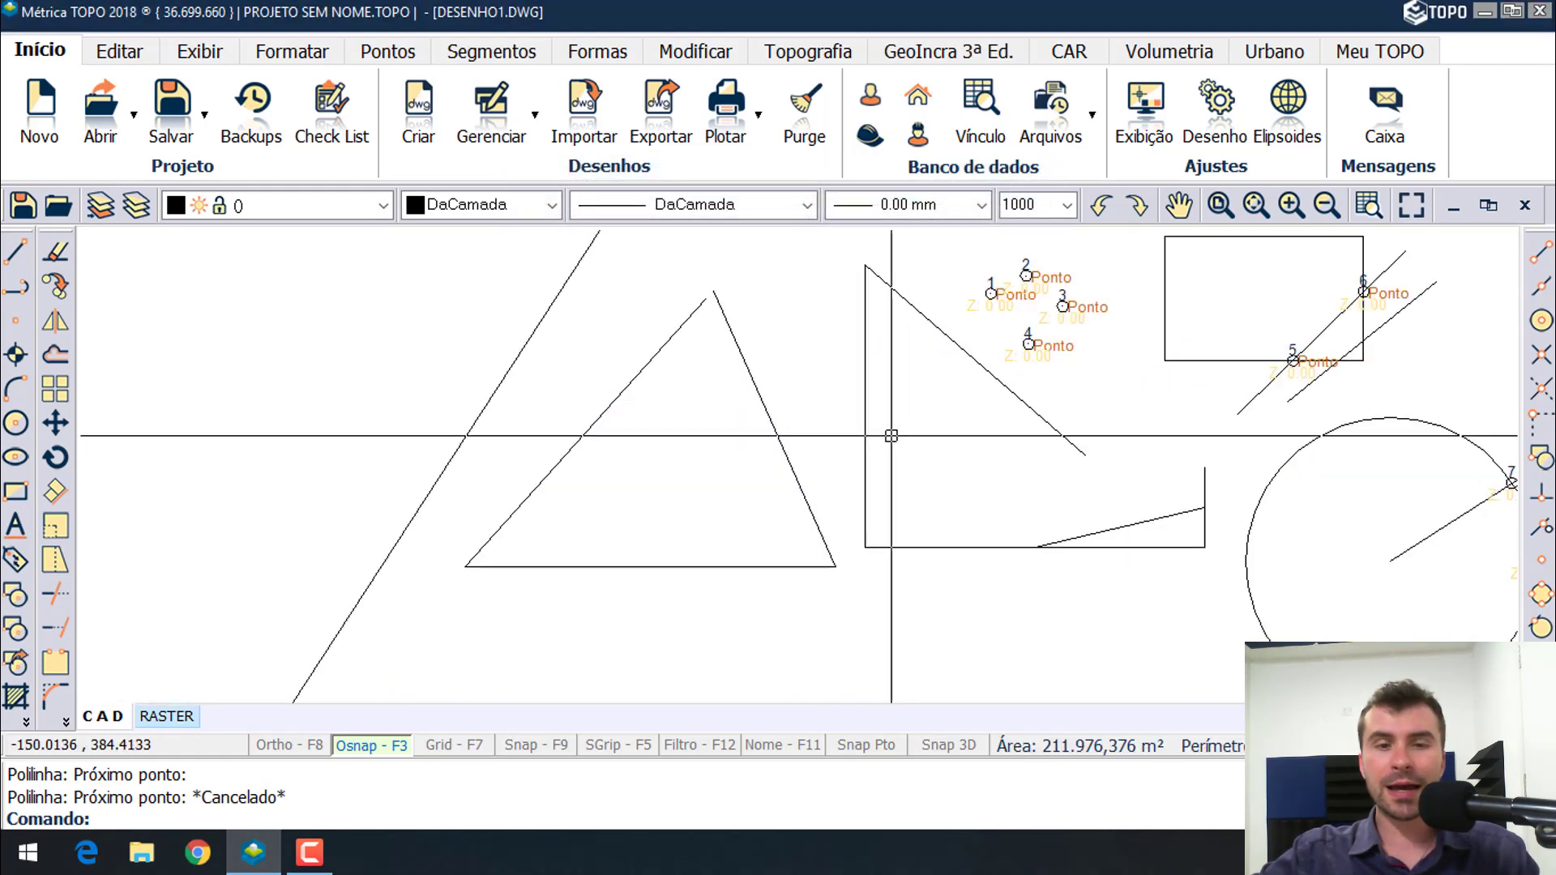
middle_drag(891, 436, 991, 433)
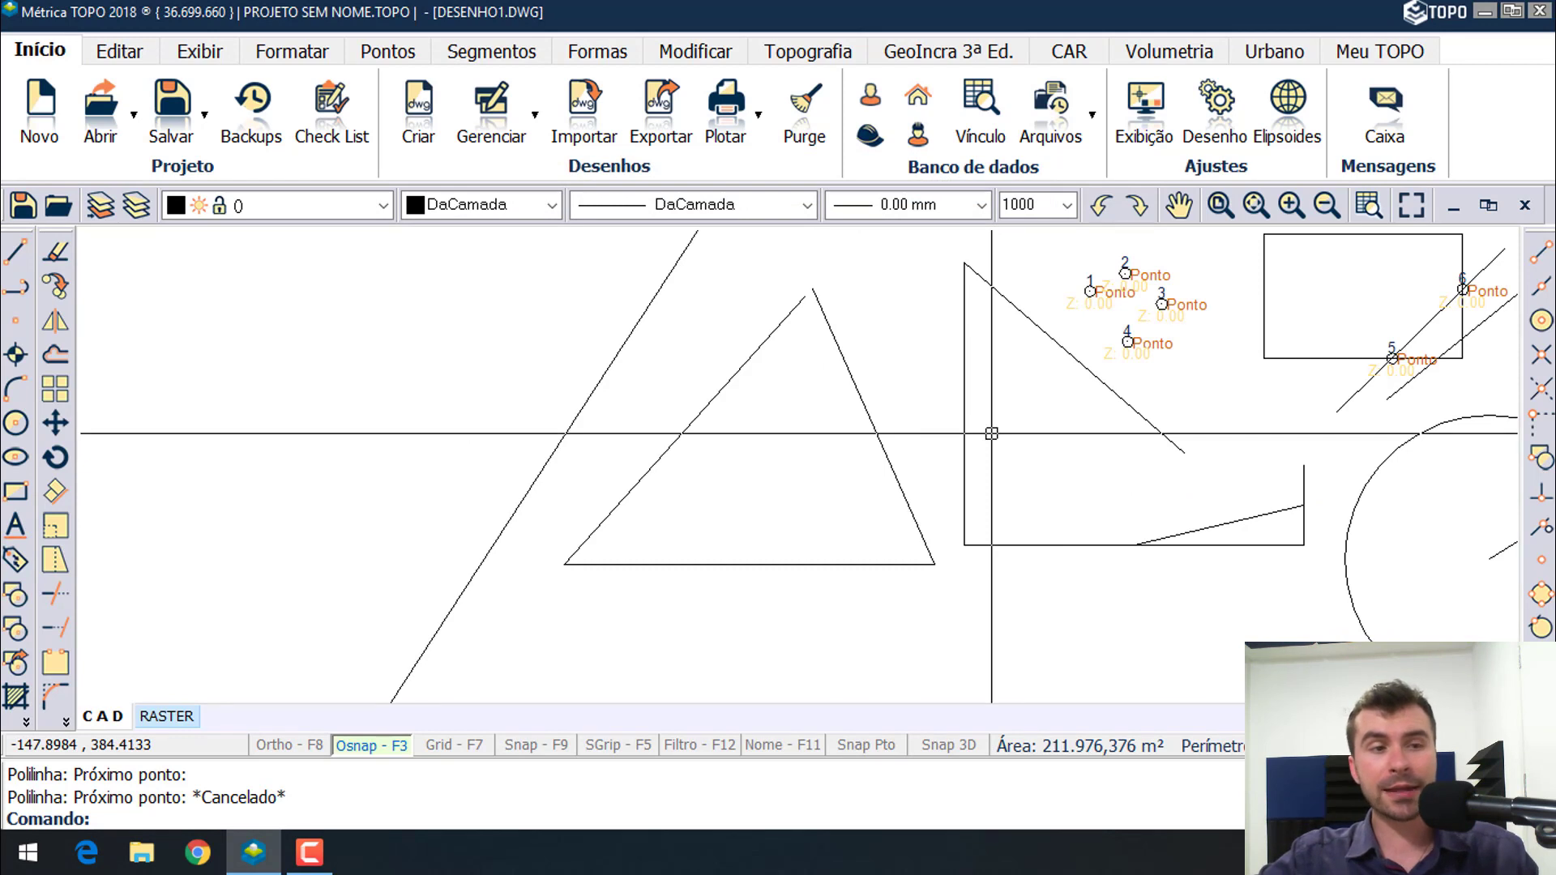
- Start a polyline below the triangle's lower-right corner and run its first segment perpendicular to the triangle's left side
click(23, 284)
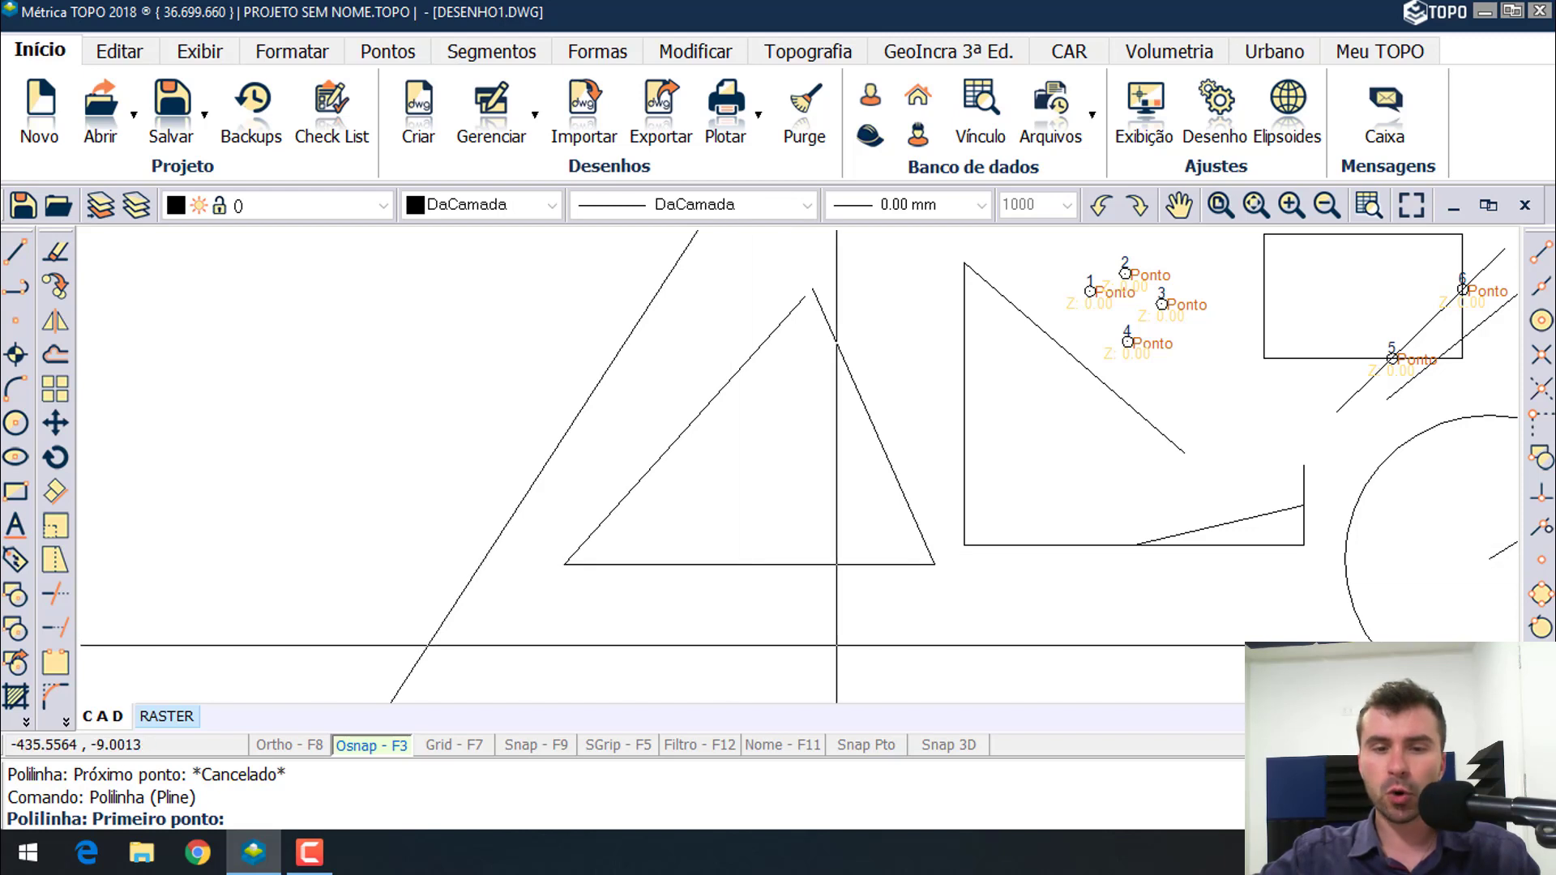
click(1014, 642)
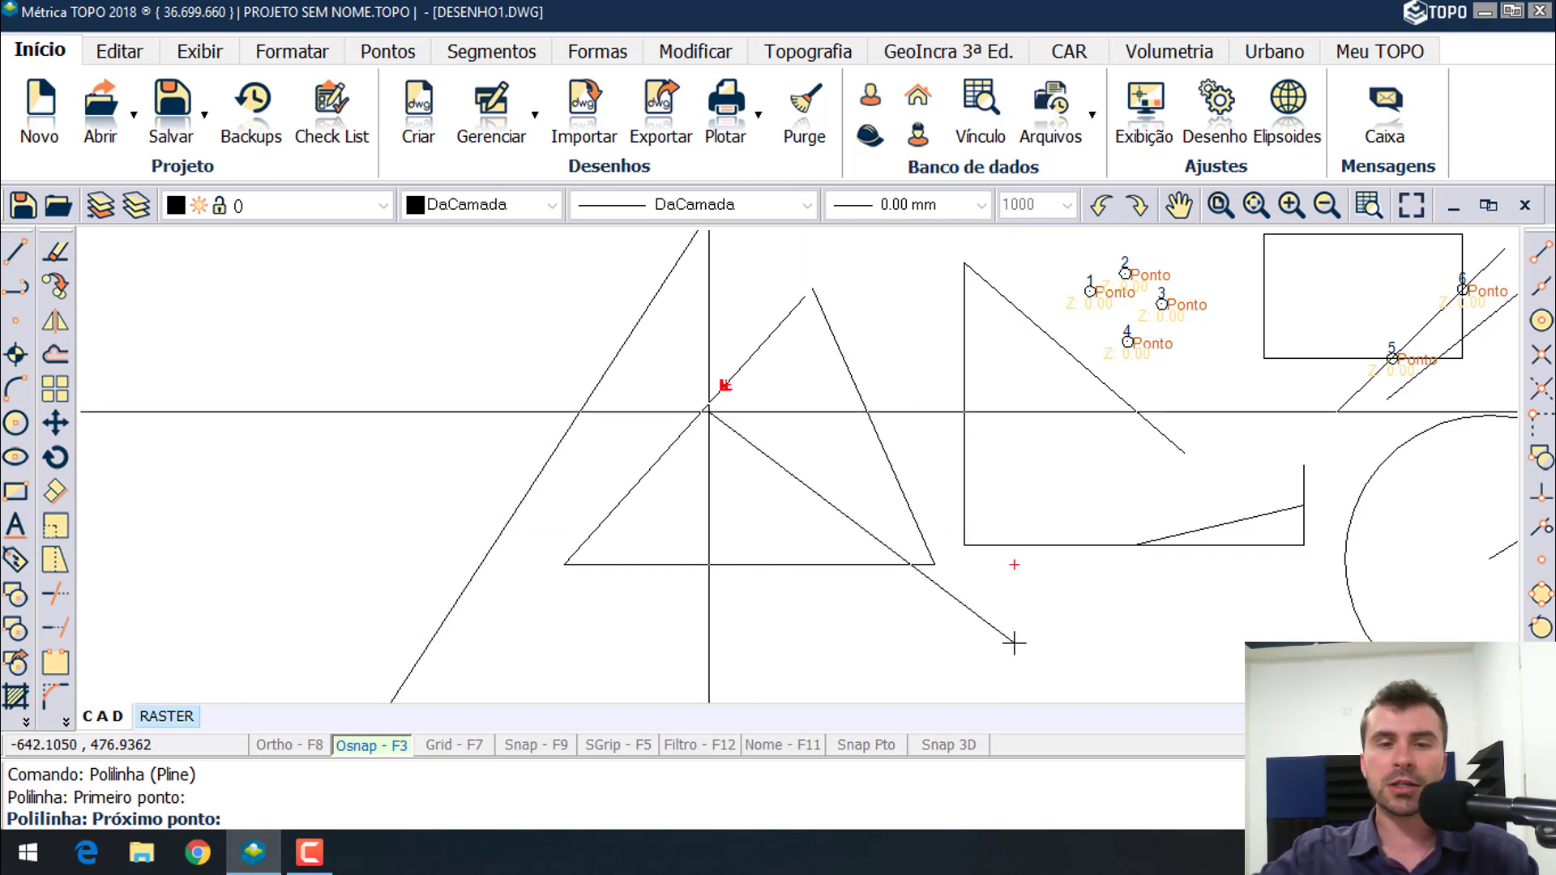
scroll(709, 409, up, 2)
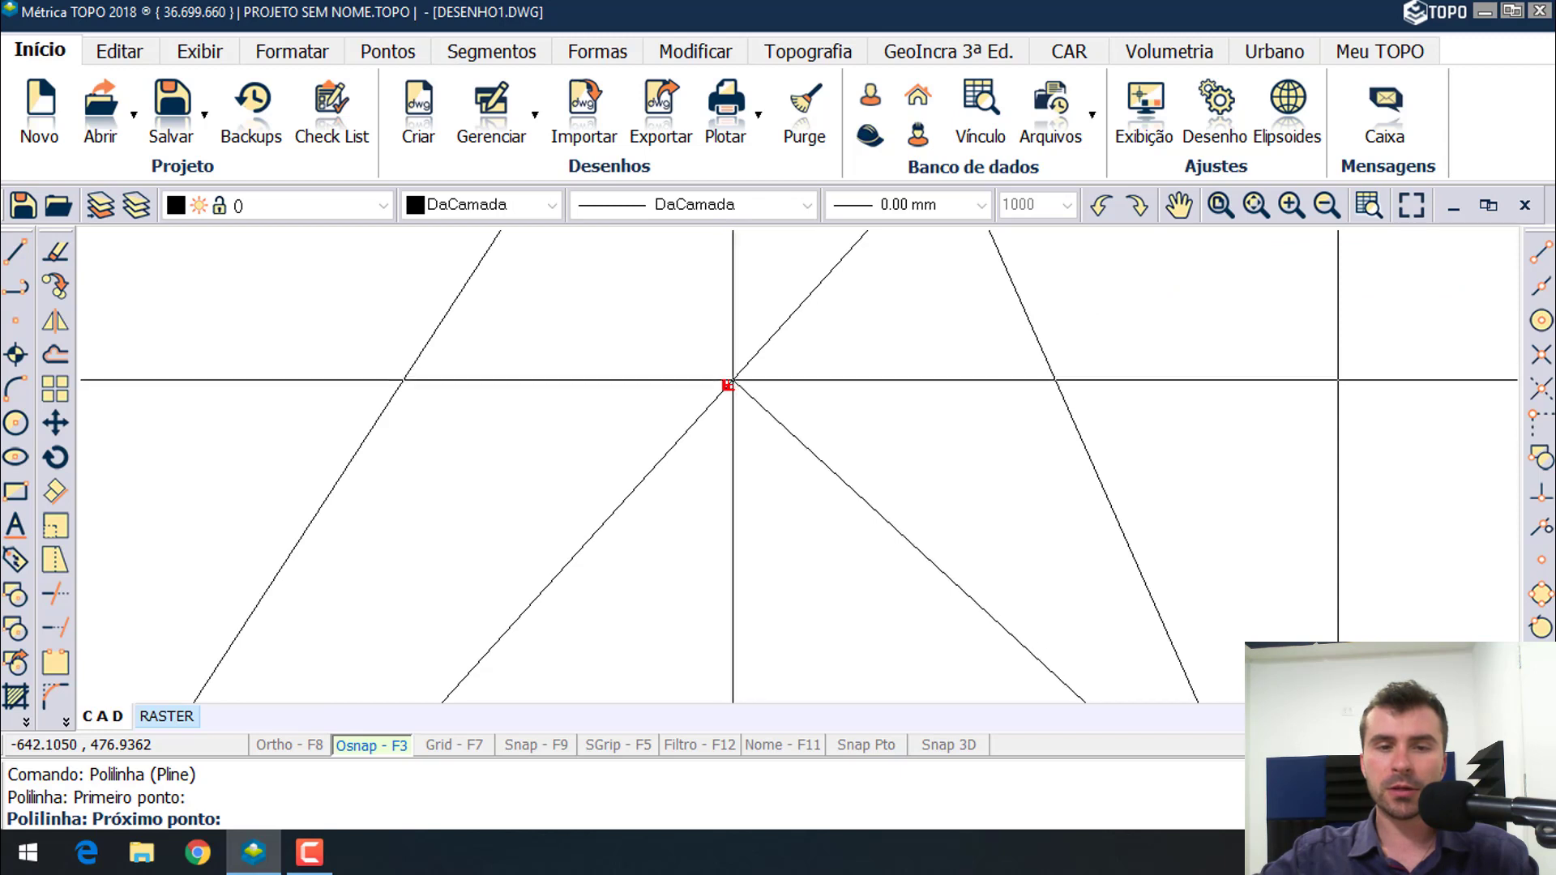
click(730, 382)
scroll(730, 382, down, 3)
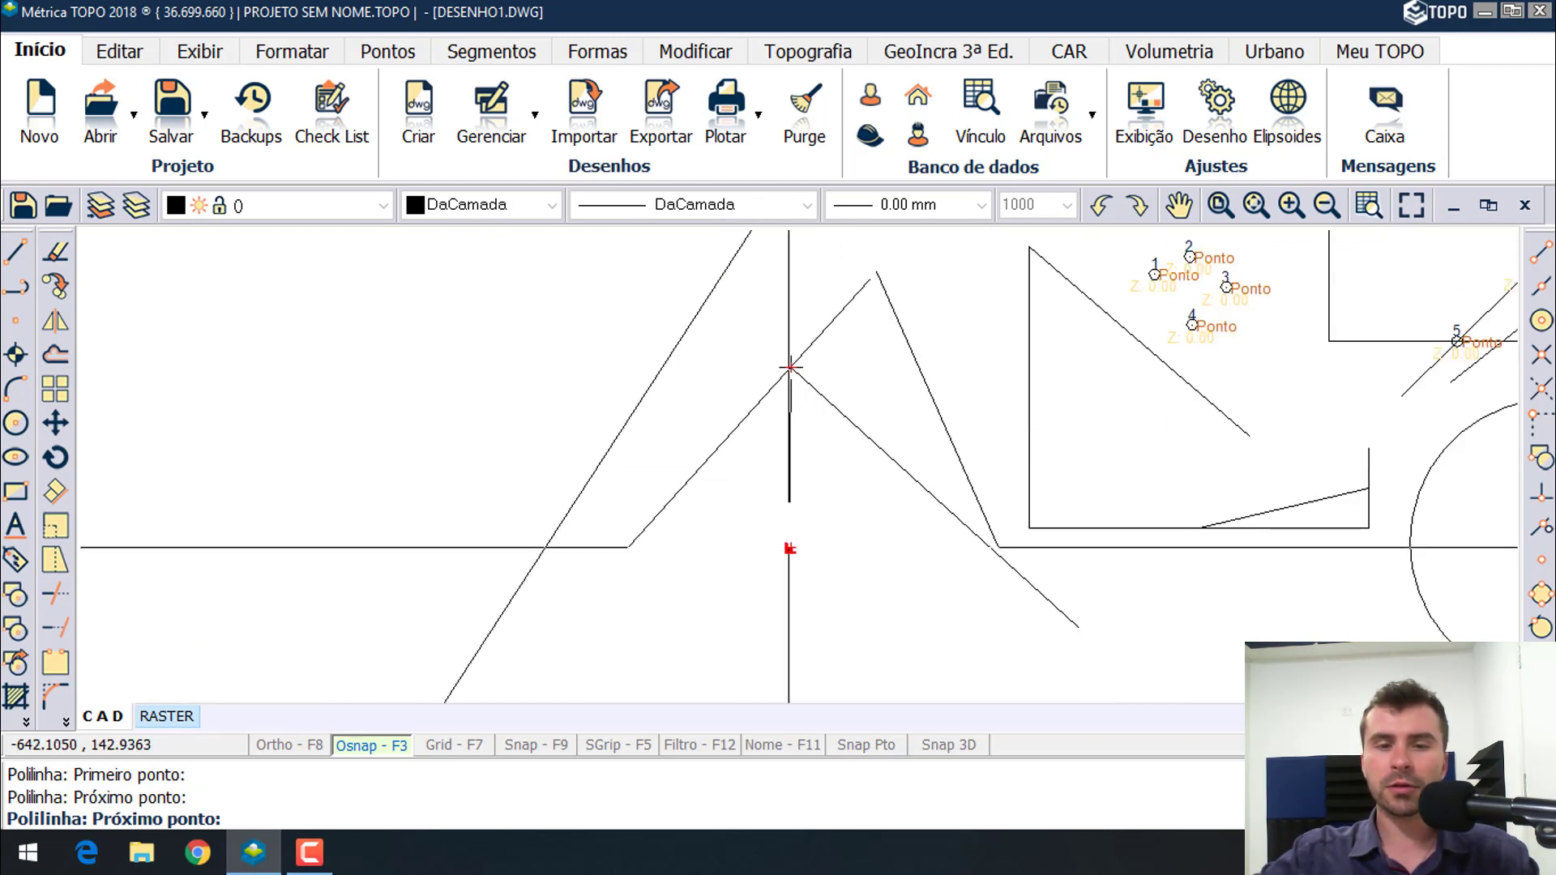
- Continue the polyline perpendicular to the triangle's base and then perpendicular to its right side, and finish it
scroll(790, 549, up, 3)
click(790, 549)
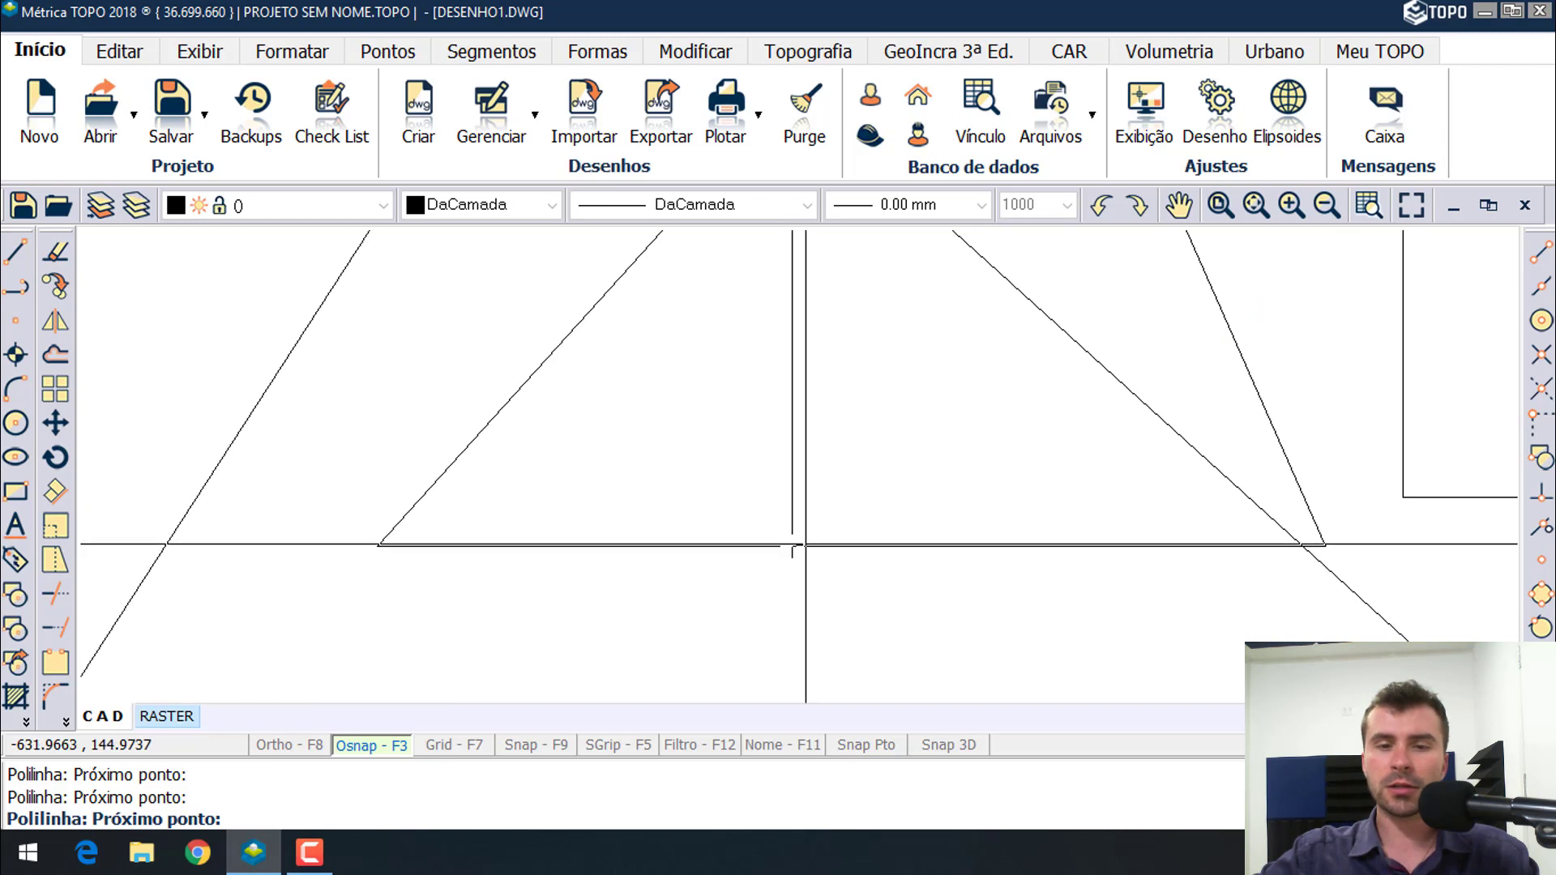
scroll(793, 549, down, 3)
scroll(763, 626, up, 2)
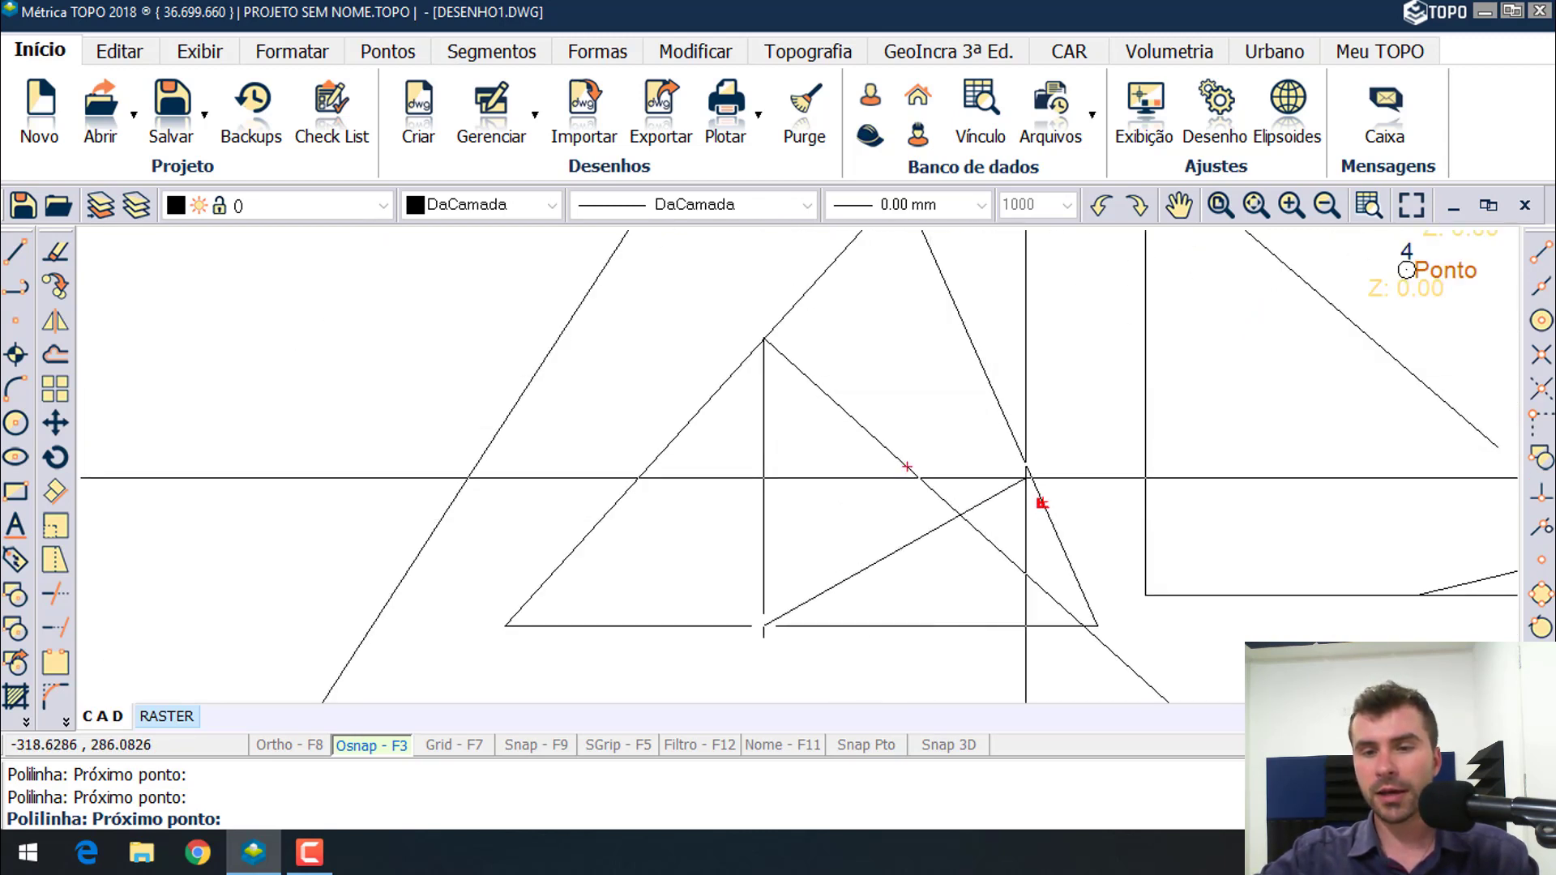
click(1042, 503)
key(Escape)
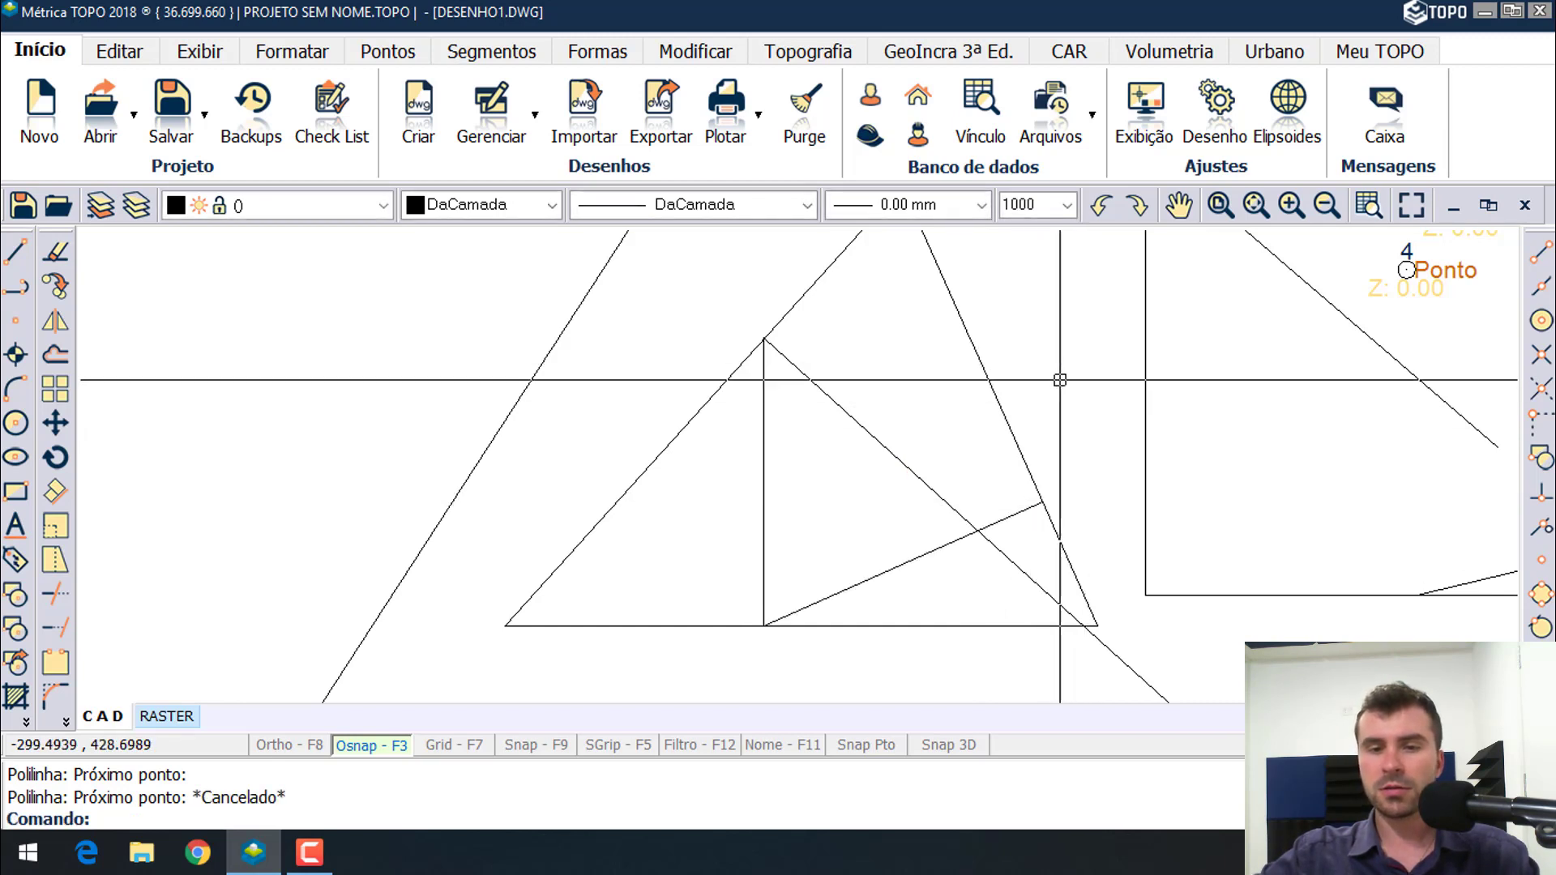
- Replace the Perpendicular object snap mode with Mais próximo (Nearest)
scroll(1060, 380, down, 2)
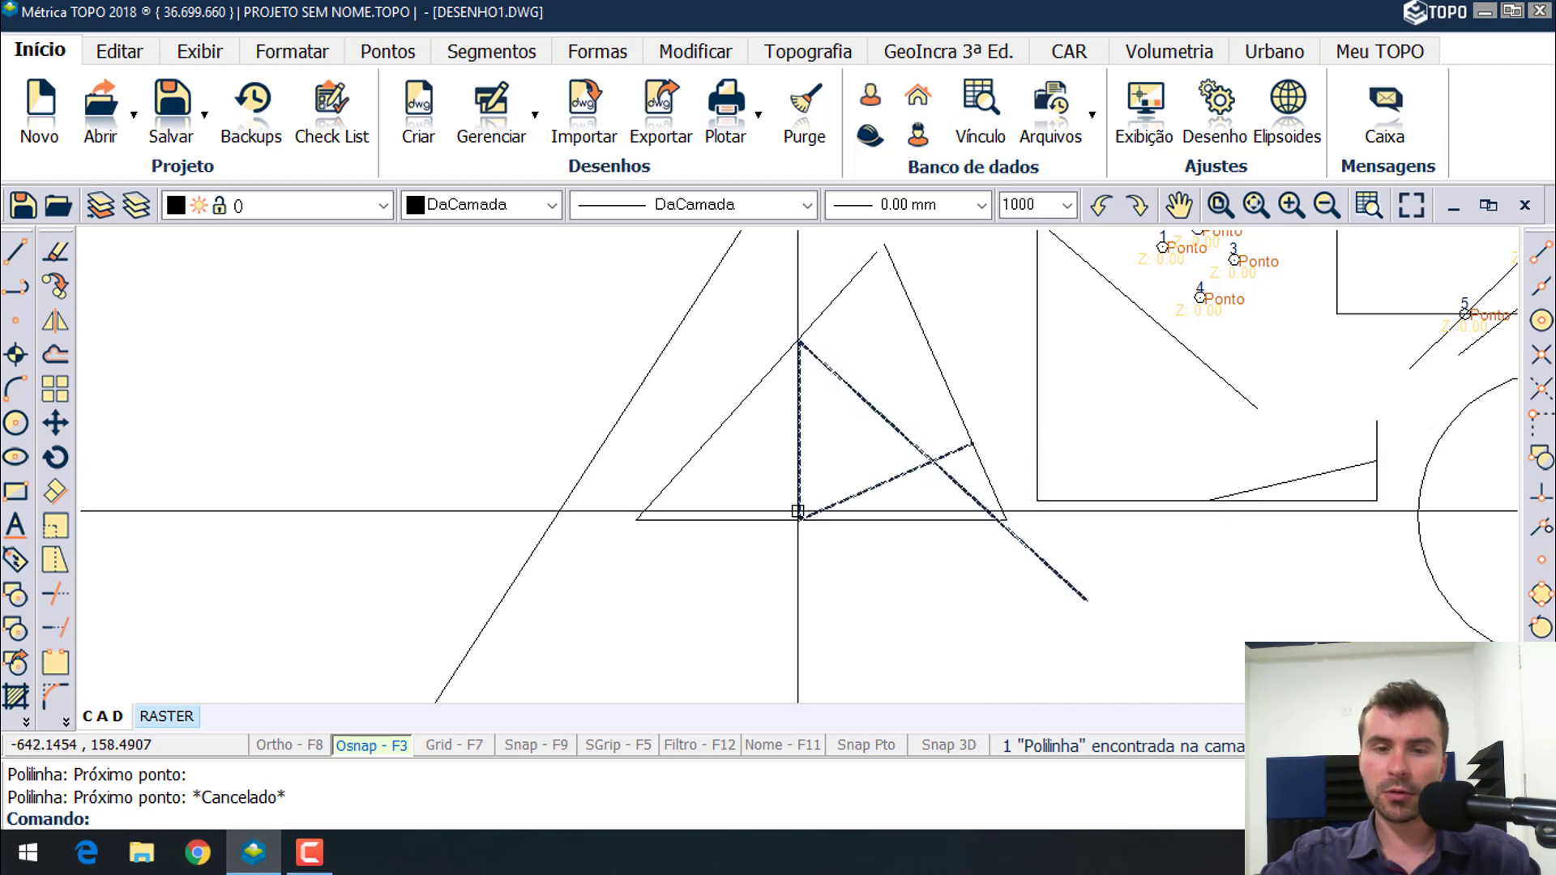
scroll(807, 510, up, 2)
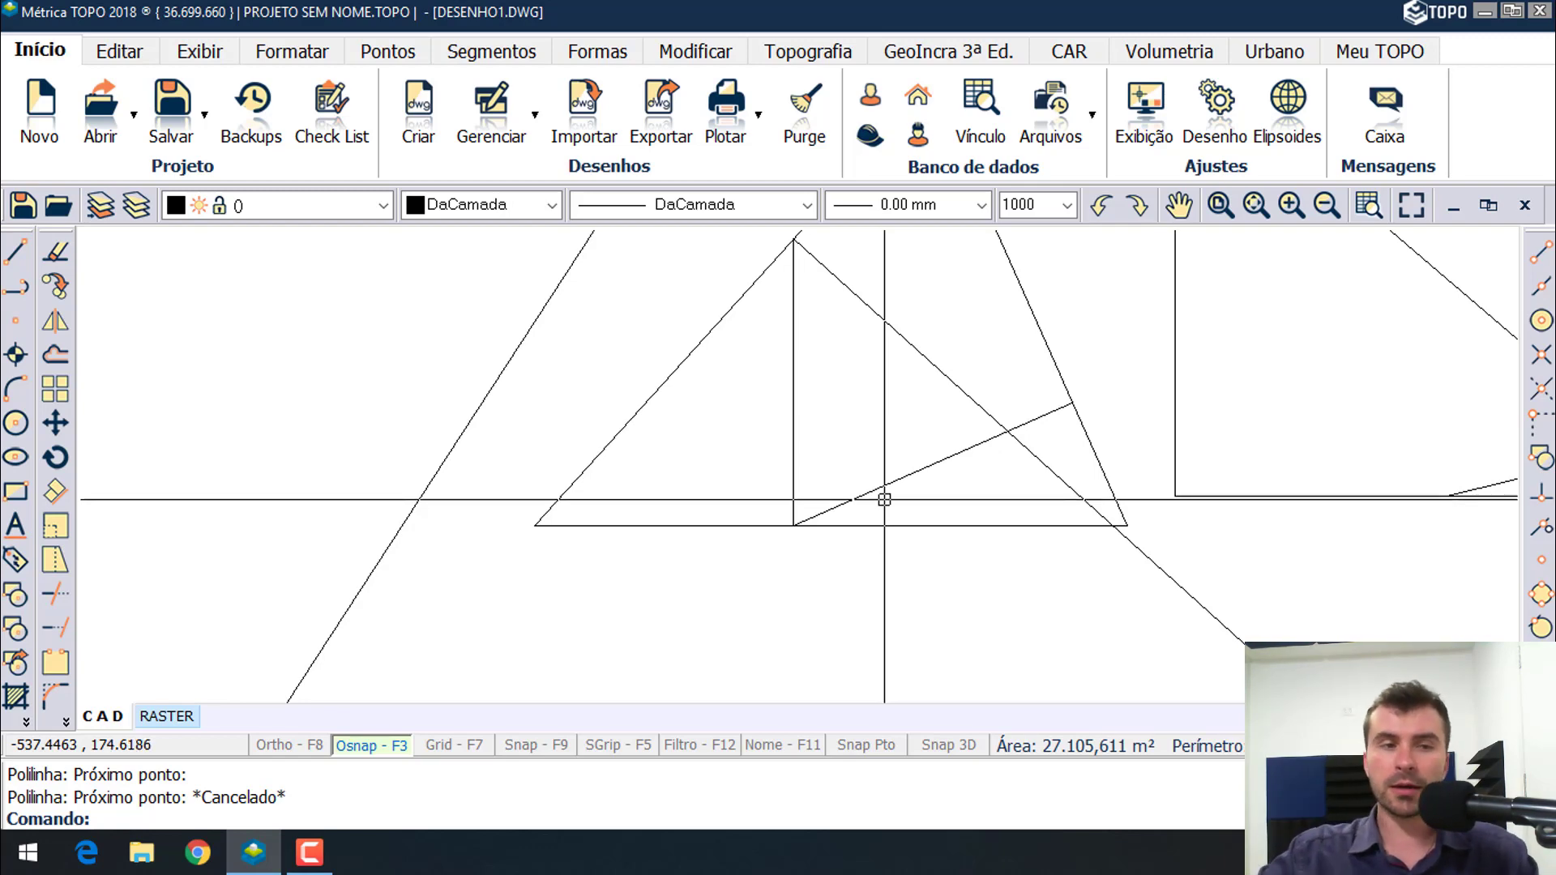
click(925, 486)
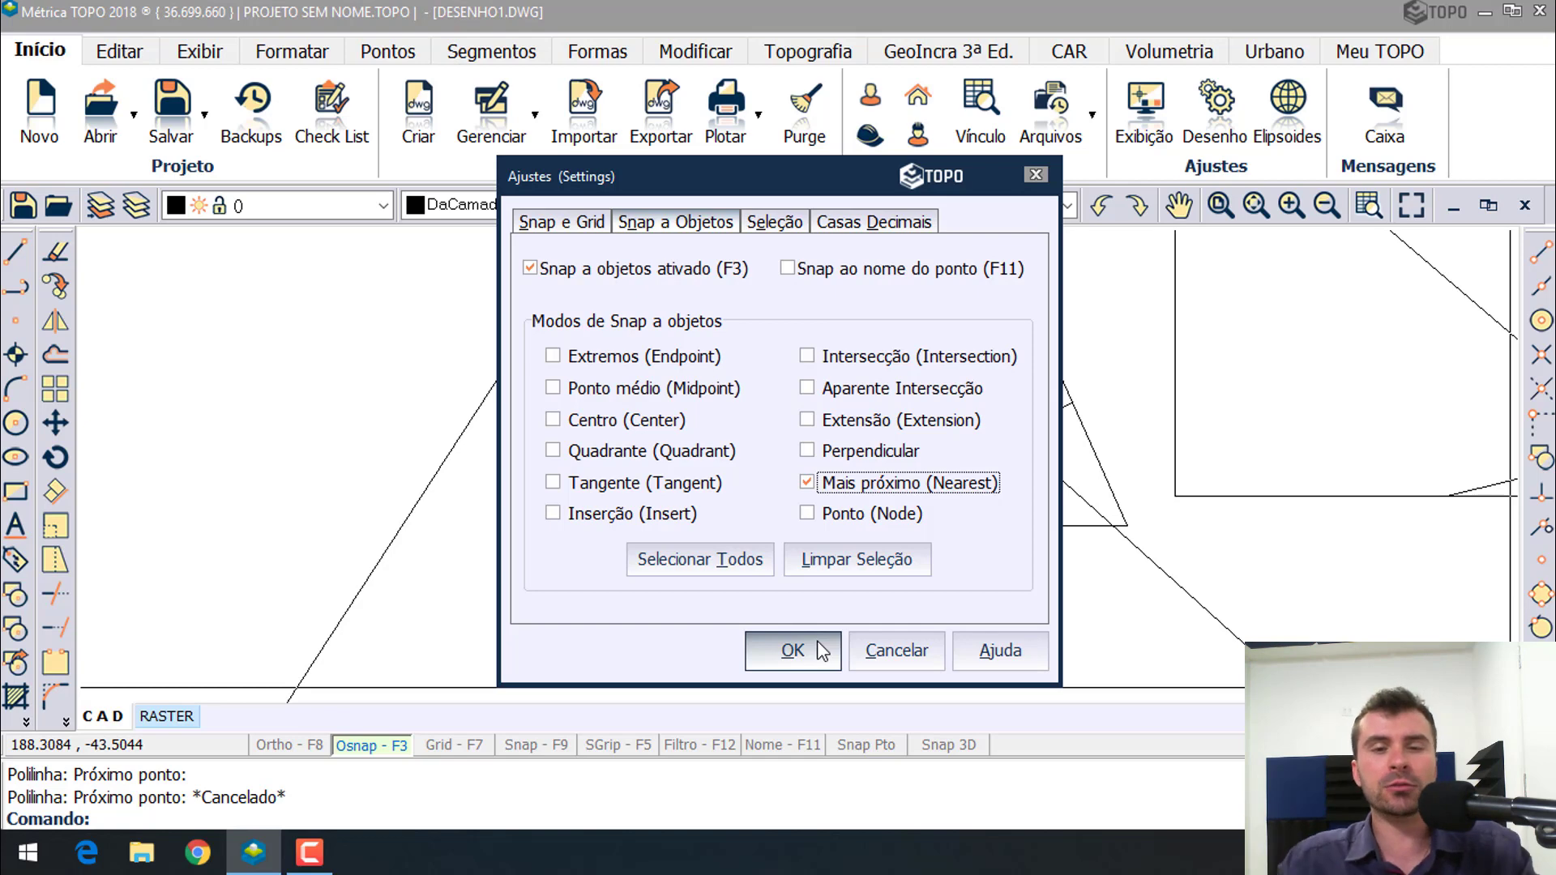
click(790, 649)
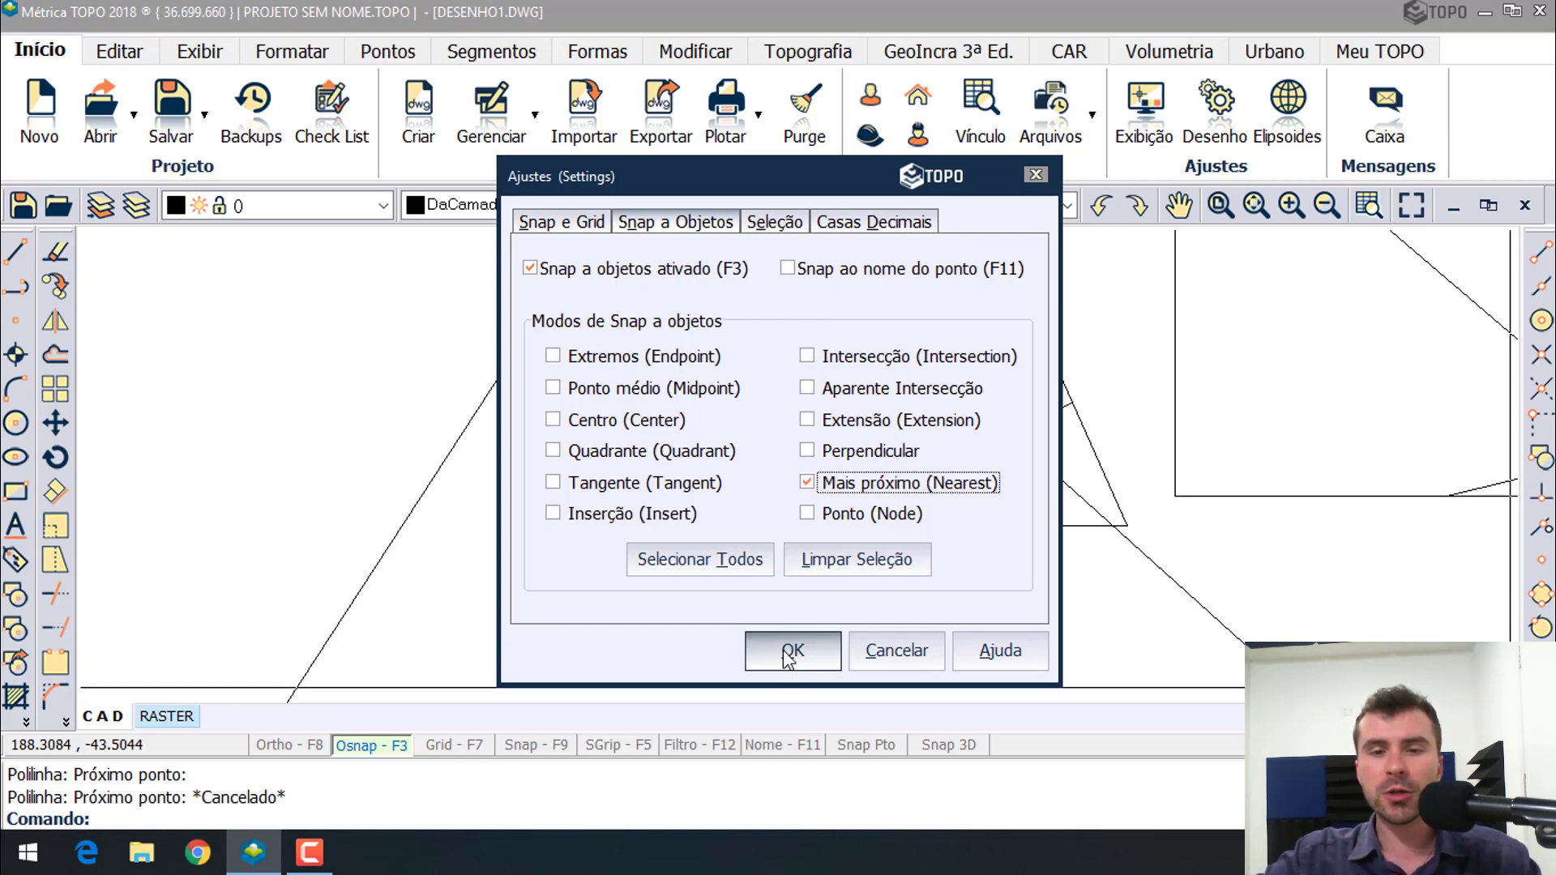
- Draw a polyline from the lower-left part of the circle's outline to the slanted line extending below the triangle's lower-right corner
click(16, 288)
scroll(654, 436, down, 5)
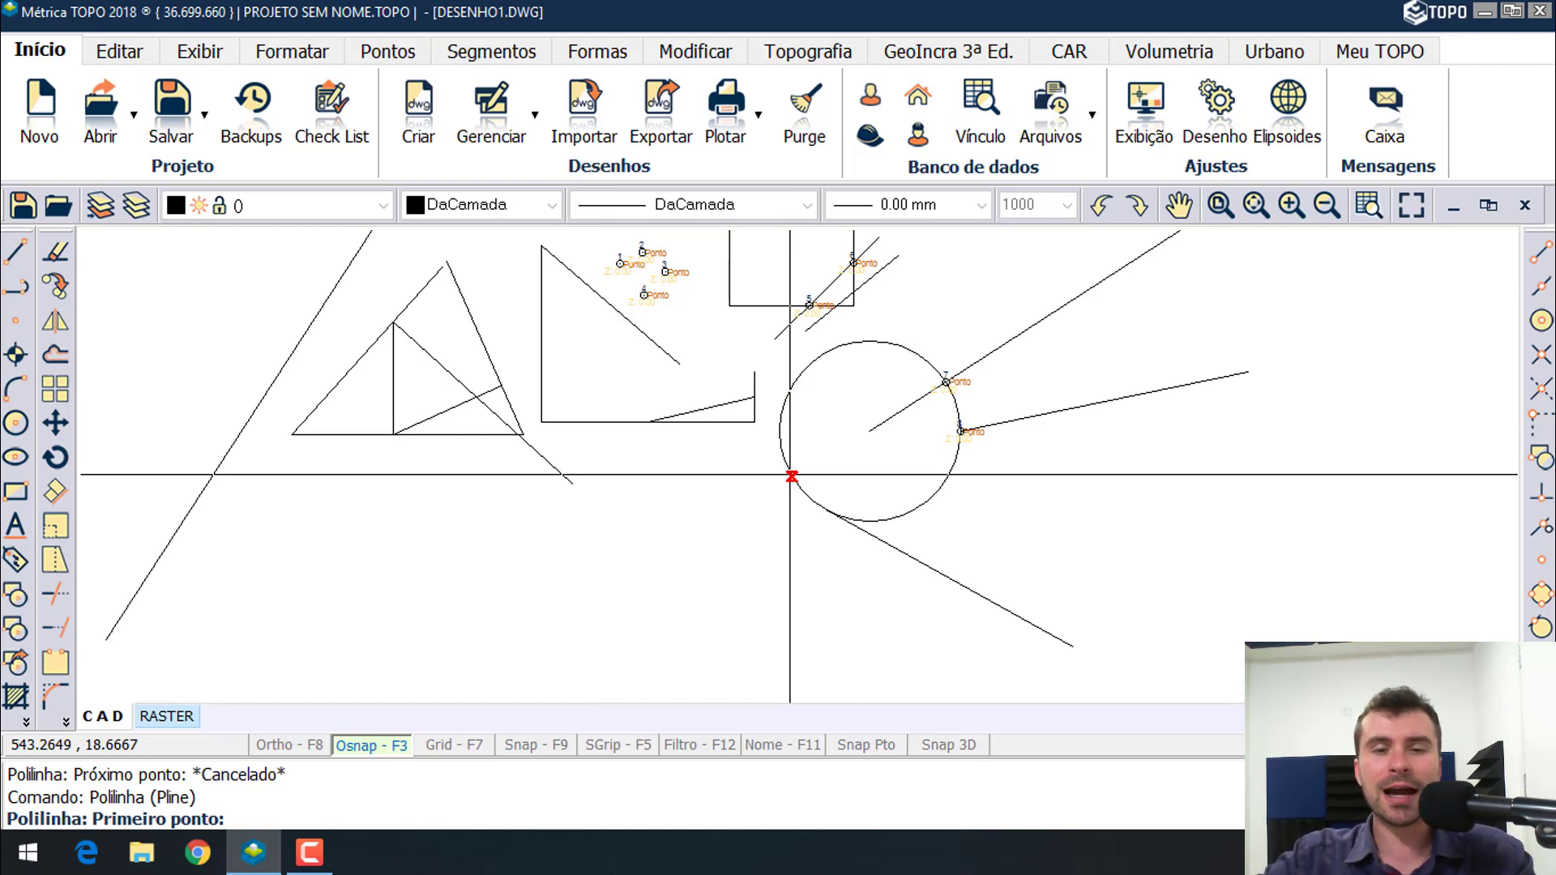
scroll(780, 442, up, 3)
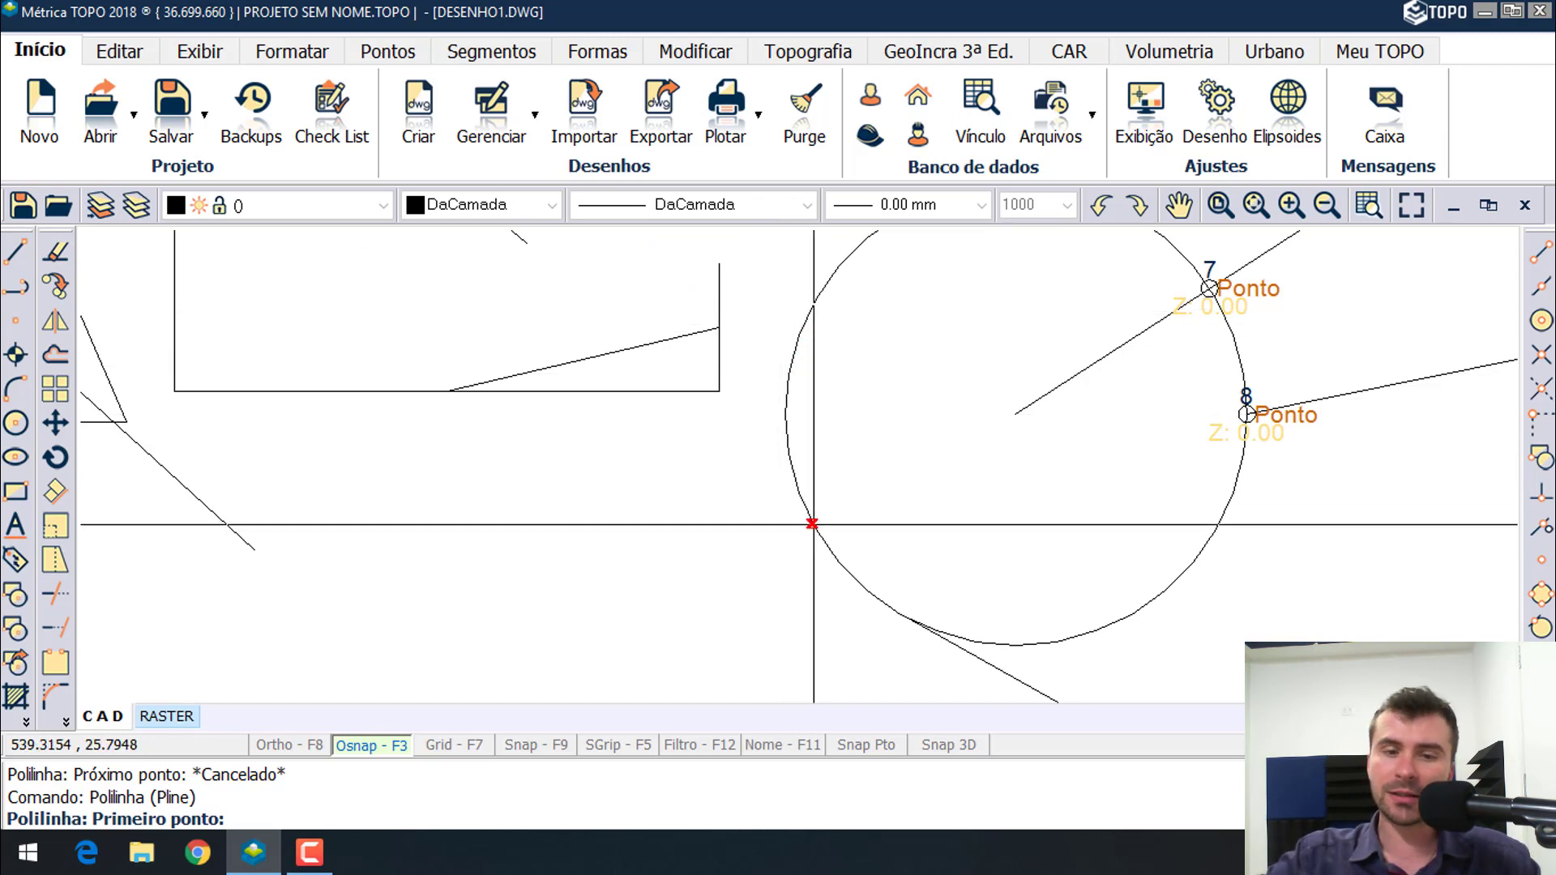
click(813, 524)
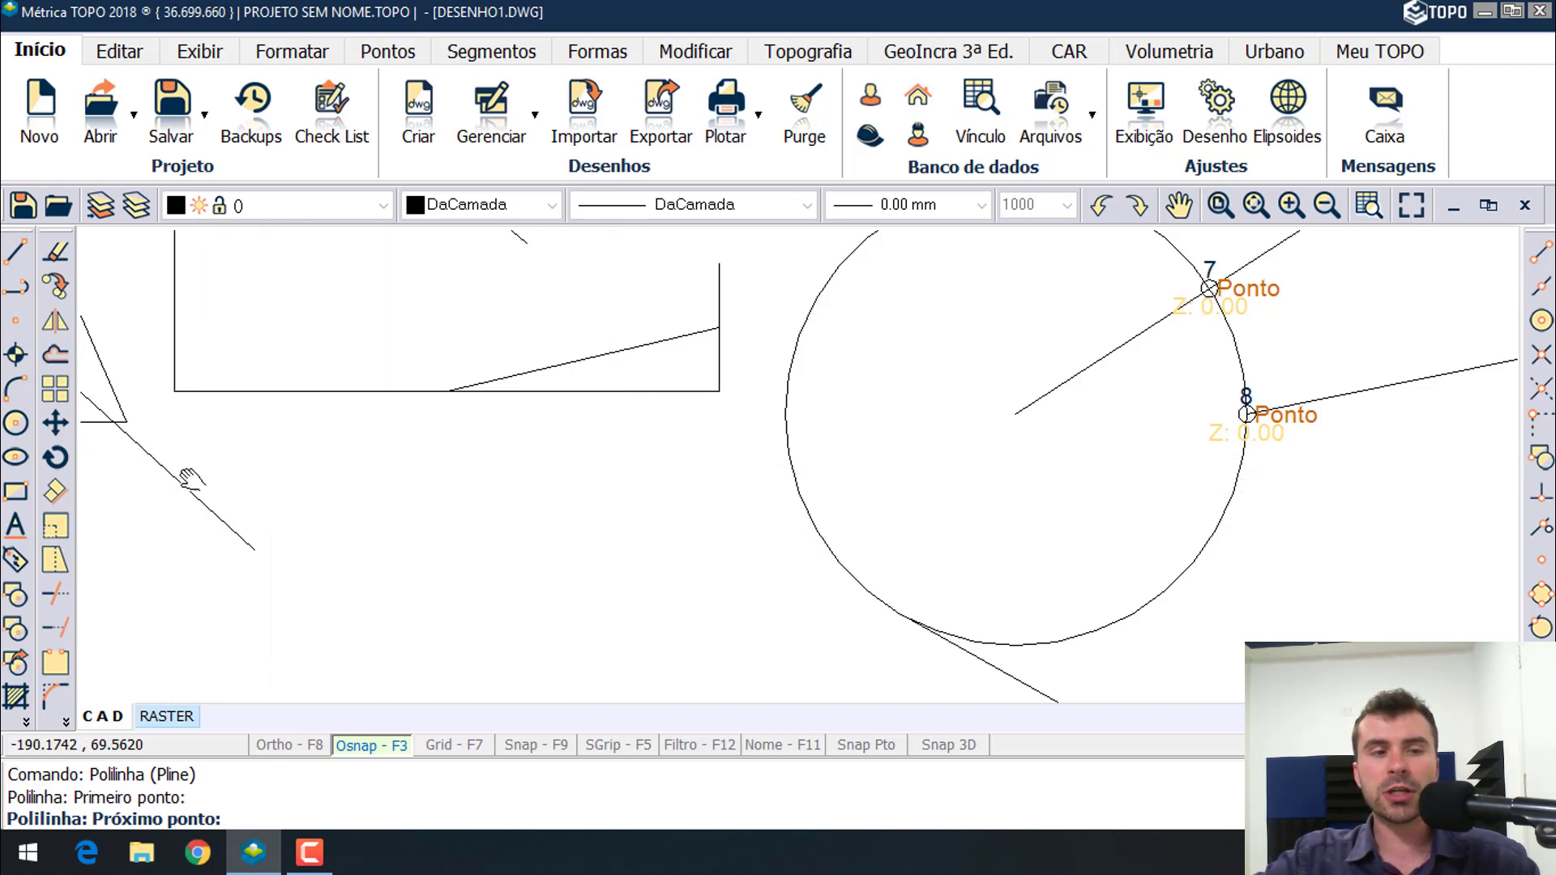
middle_drag(191, 480, 435, 435)
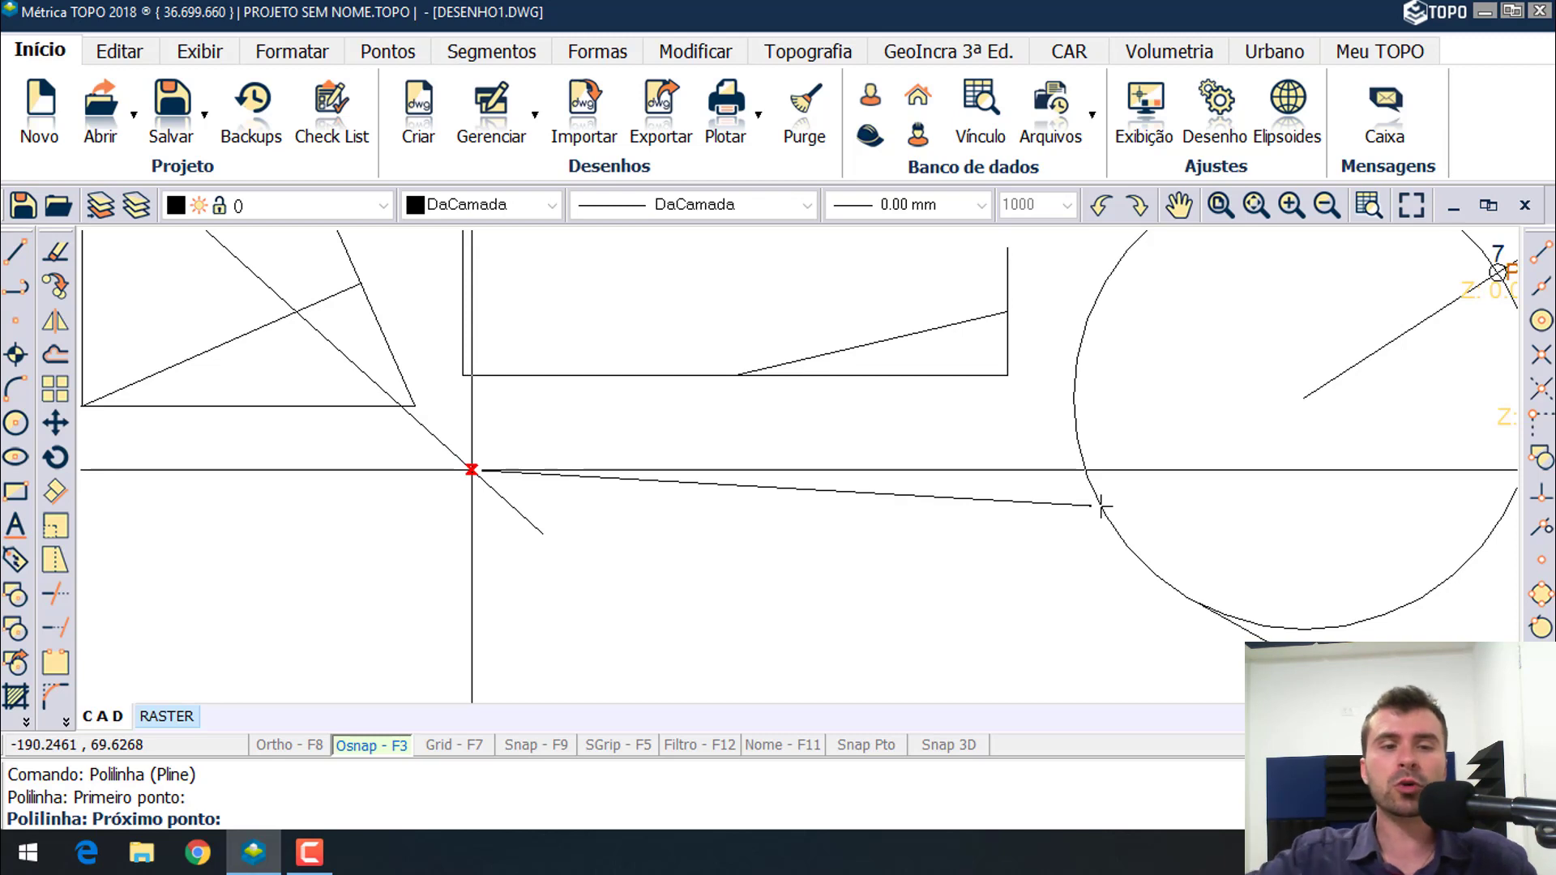
click(1100, 507)
key(Escape)
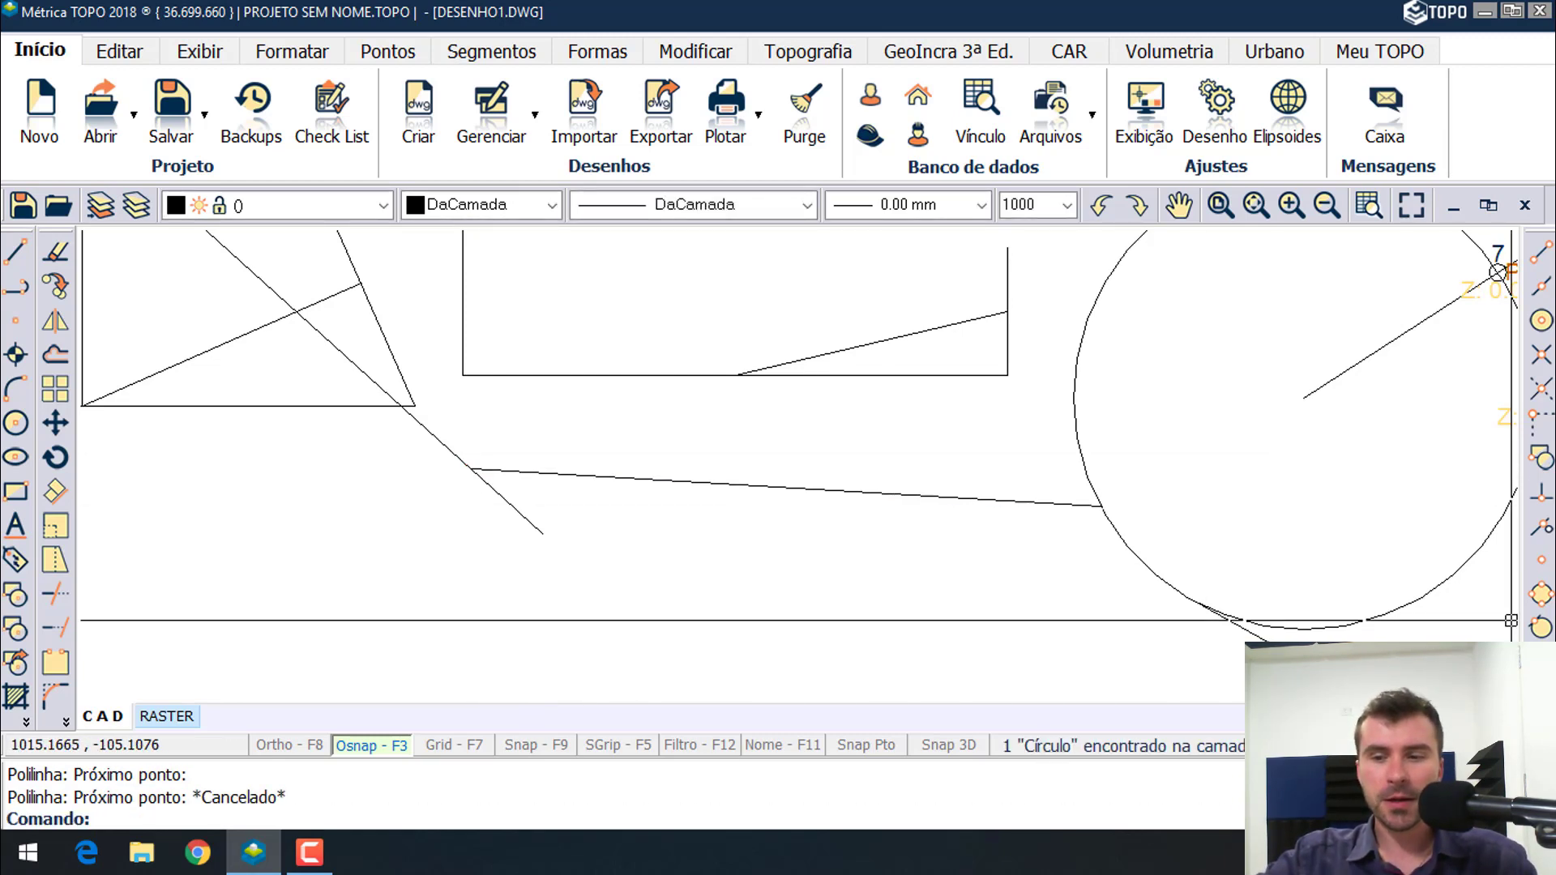
- Replace the Mais próximo (Nearest) object snap mode with Ponto (Node)
click(1541, 662)
click(963, 491)
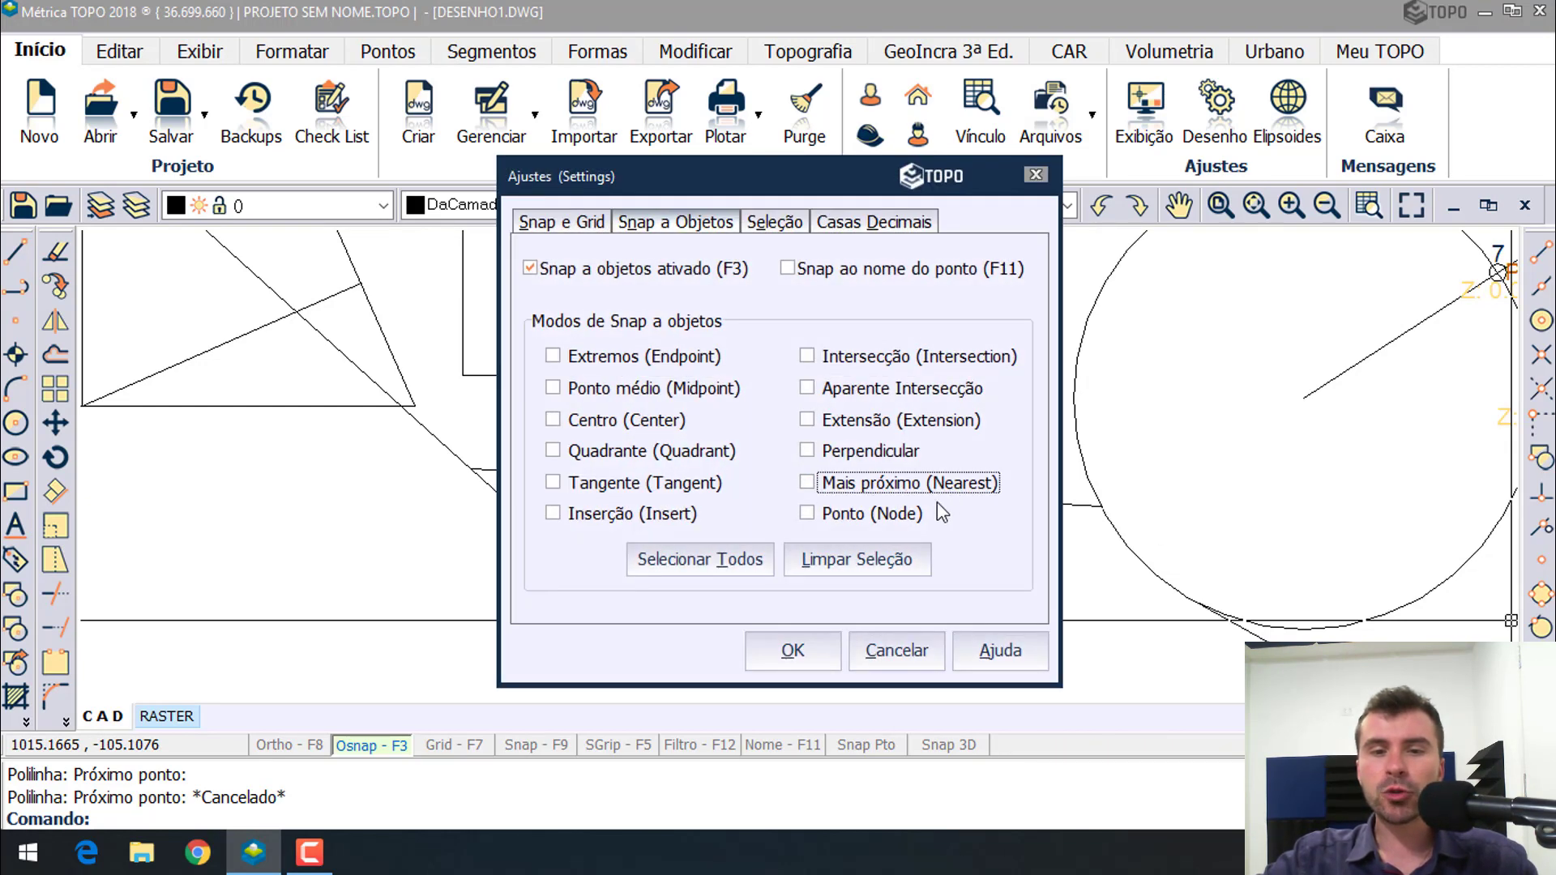
click(892, 516)
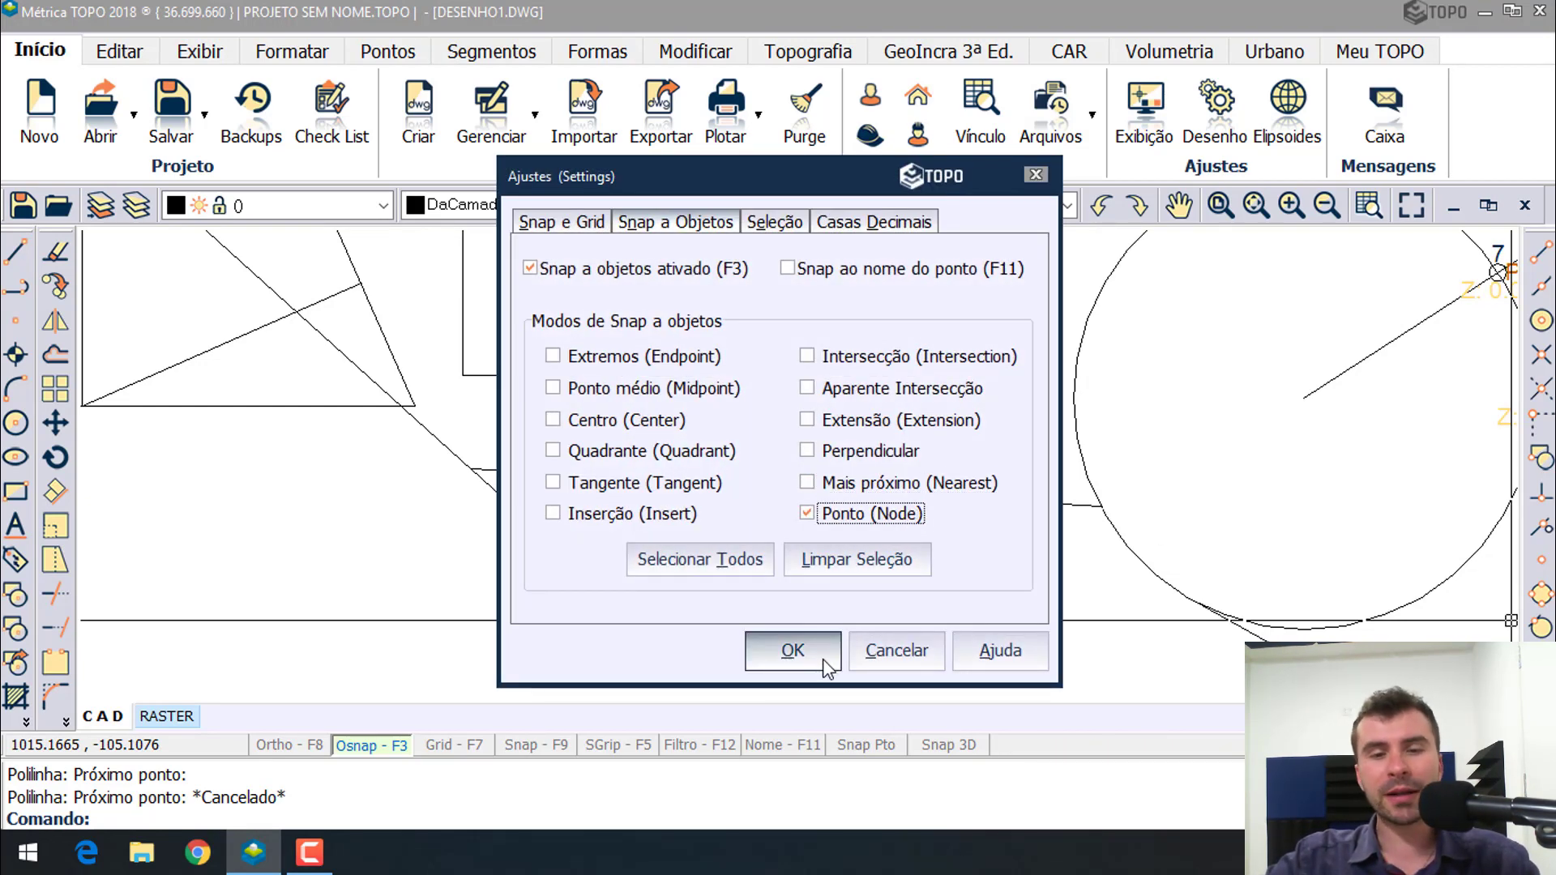
click(792, 651)
scroll(819, 401, down, 5)
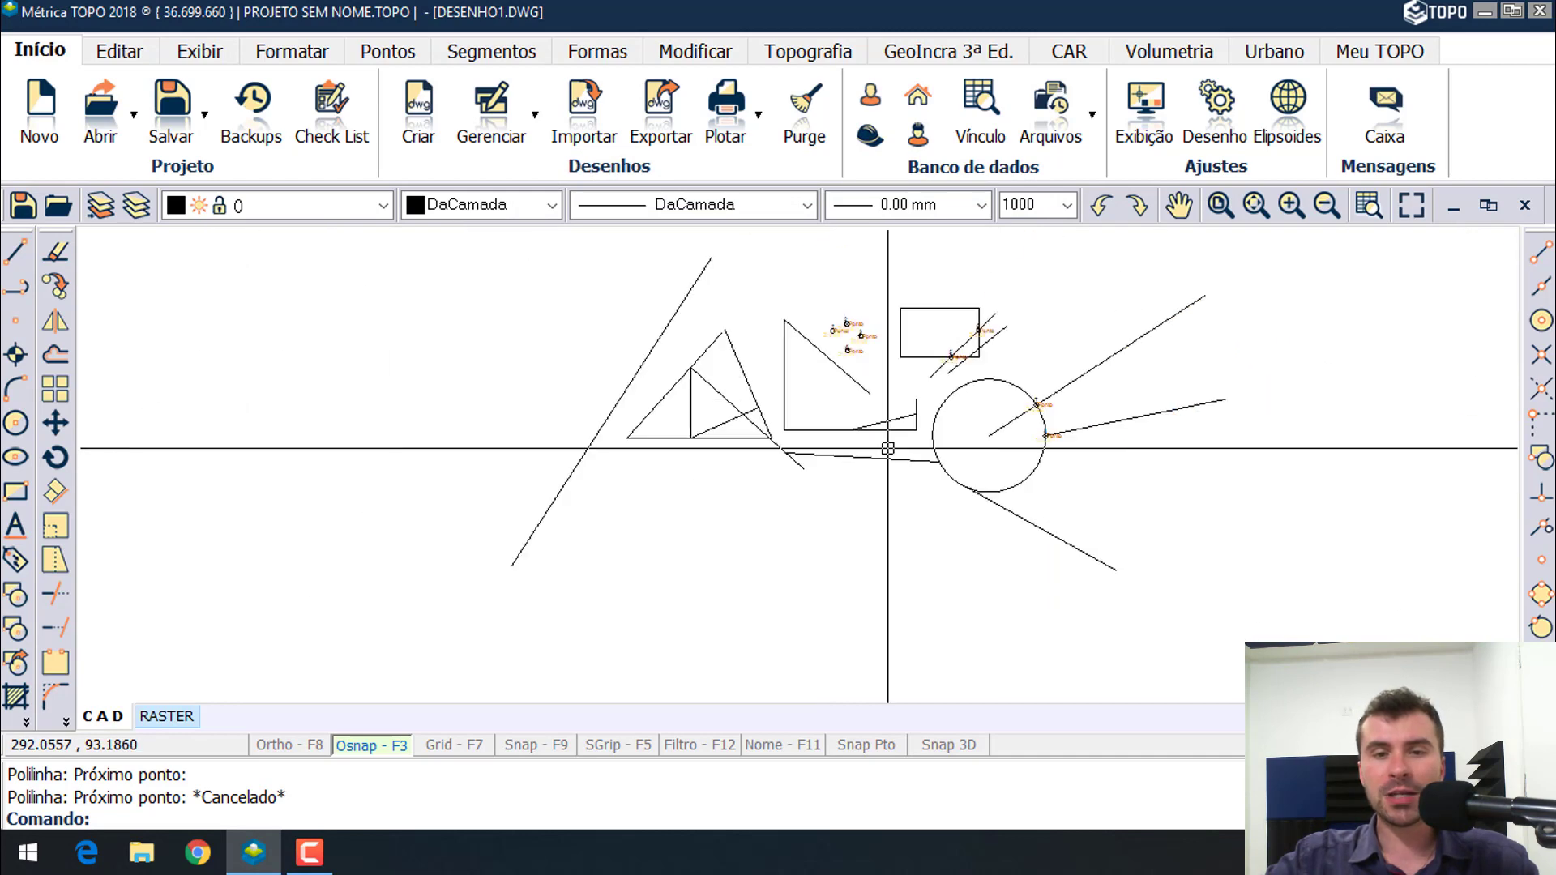
- Start a polyline with object snap turned off, examine point 1's centre up close, and turn object snap back on
scroll(819, 396, up, 5)
mouse_move(827, 451)
middle_down()
mouse_move(858, 410)
mouse_move(912, 472)
middle_up()
scroll(914, 474, down, 1)
scroll(844, 394, up, 2)
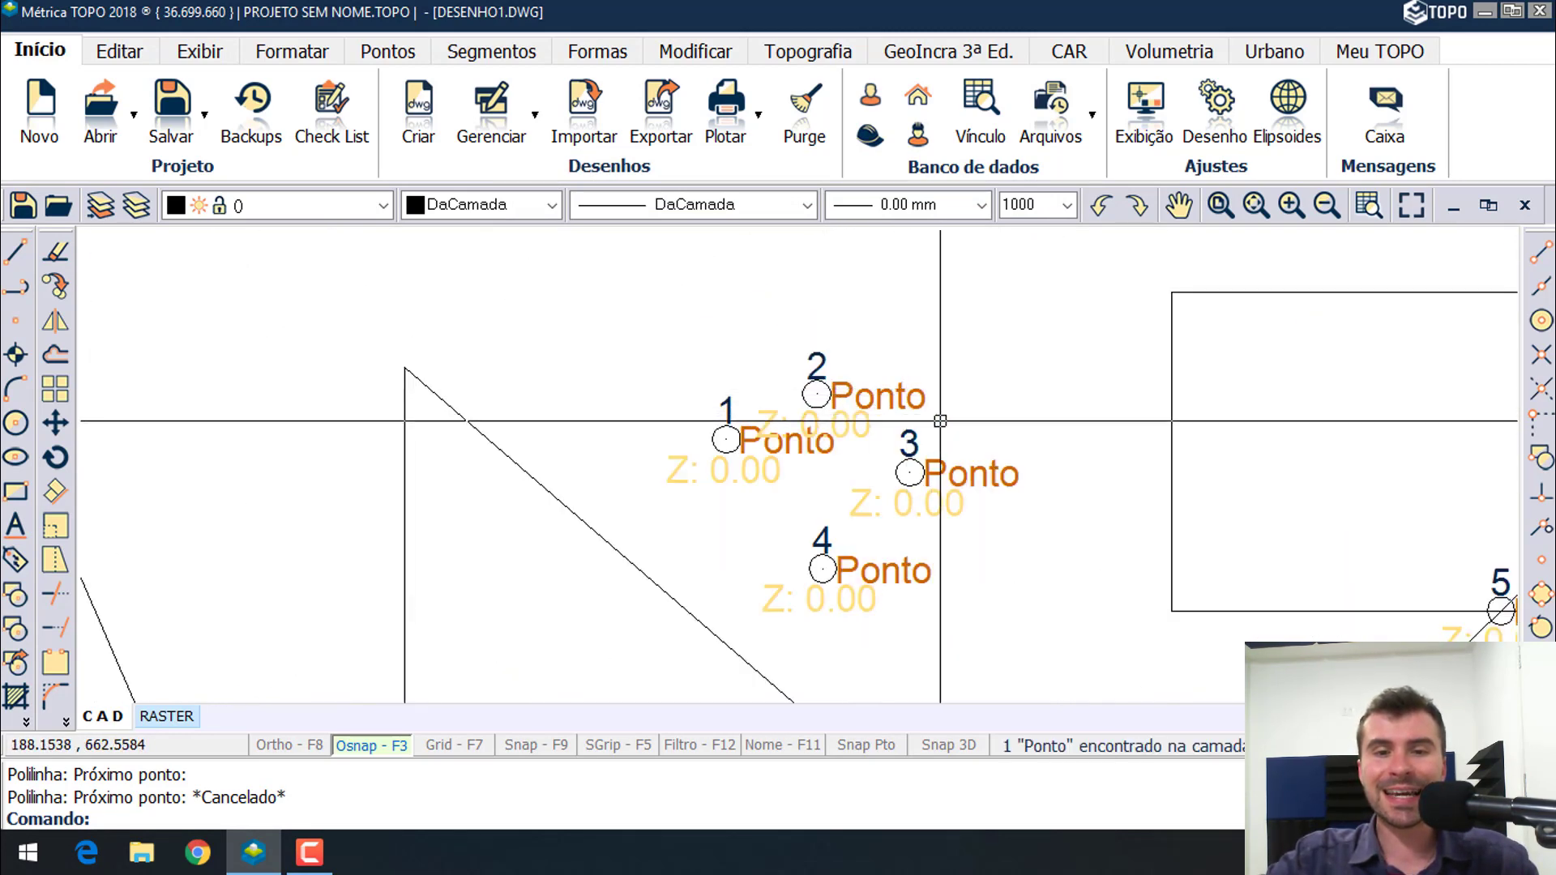
mouse_move(951, 412)
middle_down()
mouse_move(971, 373)
mouse_move(1029, 362)
middle_up()
scroll(997, 382, up, 2)
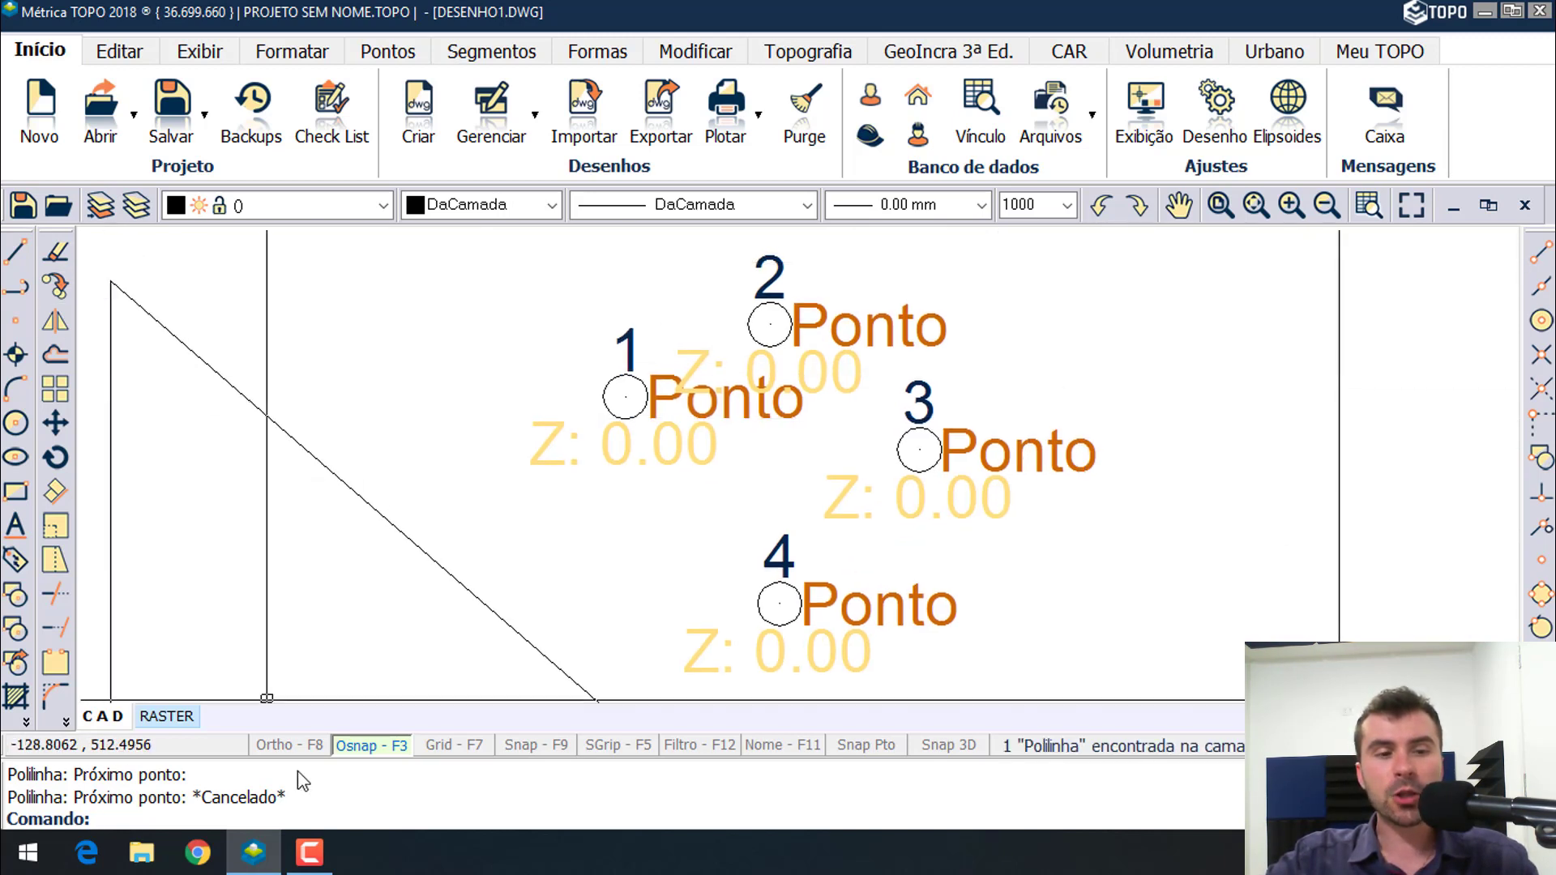
click(372, 745)
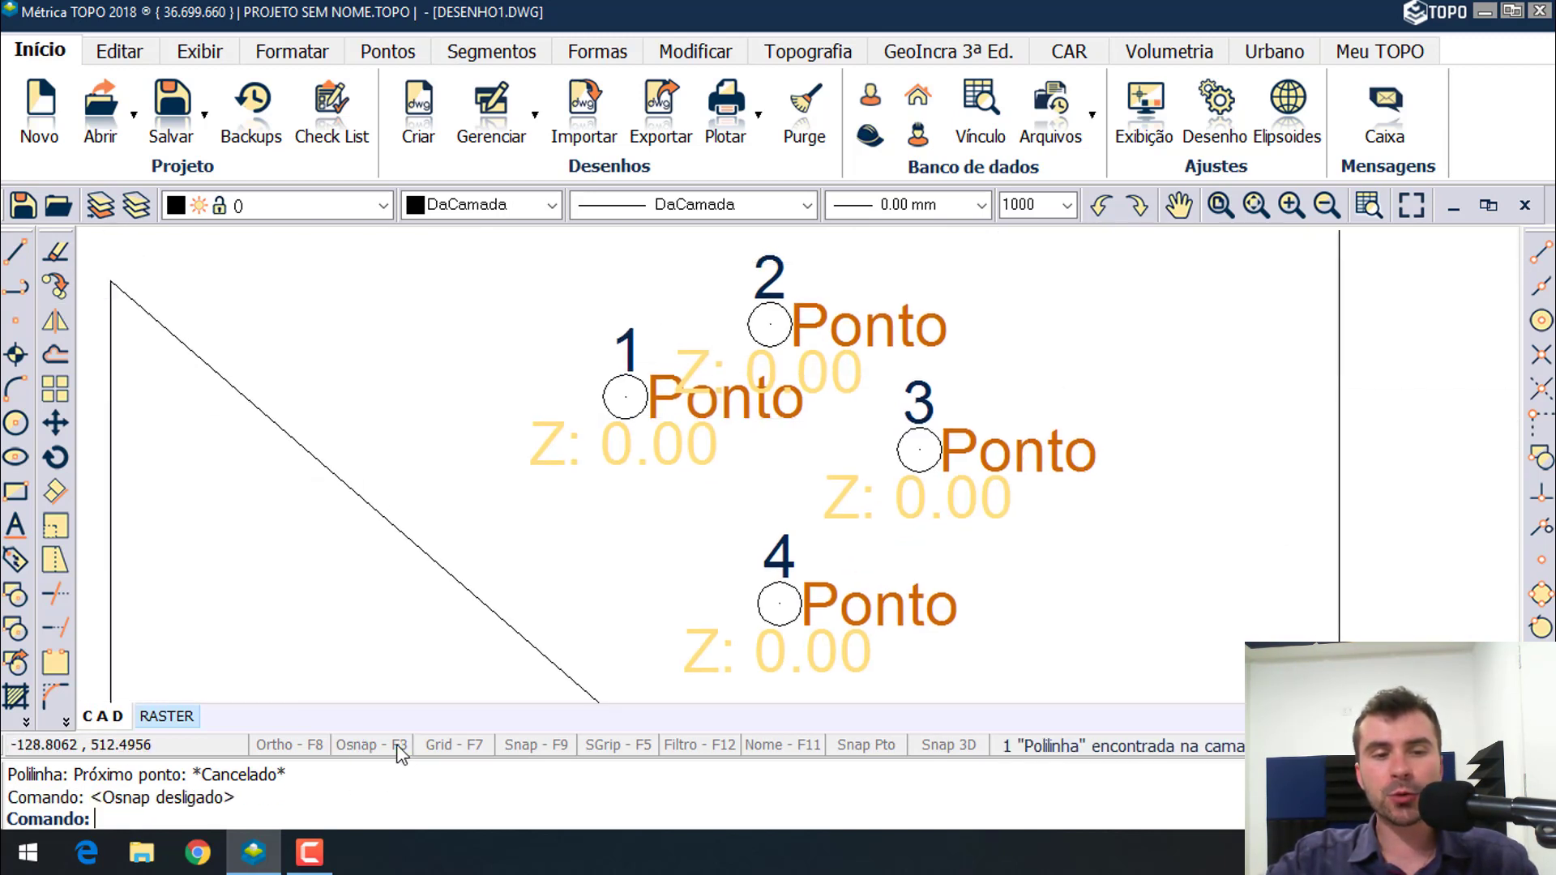
click(16, 288)
scroll(628, 403, up, 3)
scroll(572, 373, up, 7)
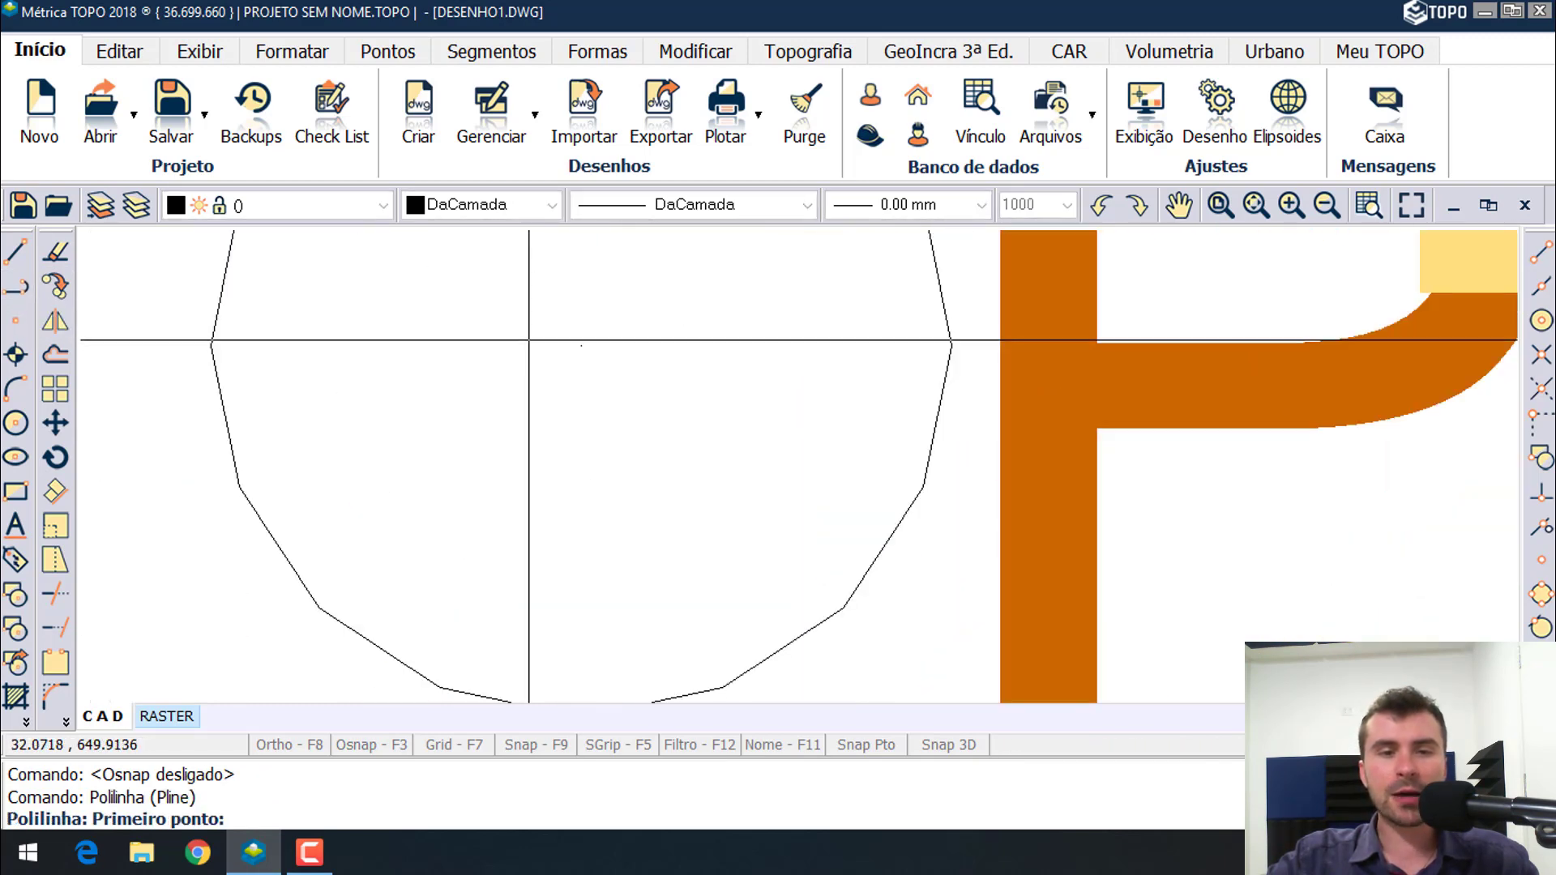
scroll(567, 393, down, 9)
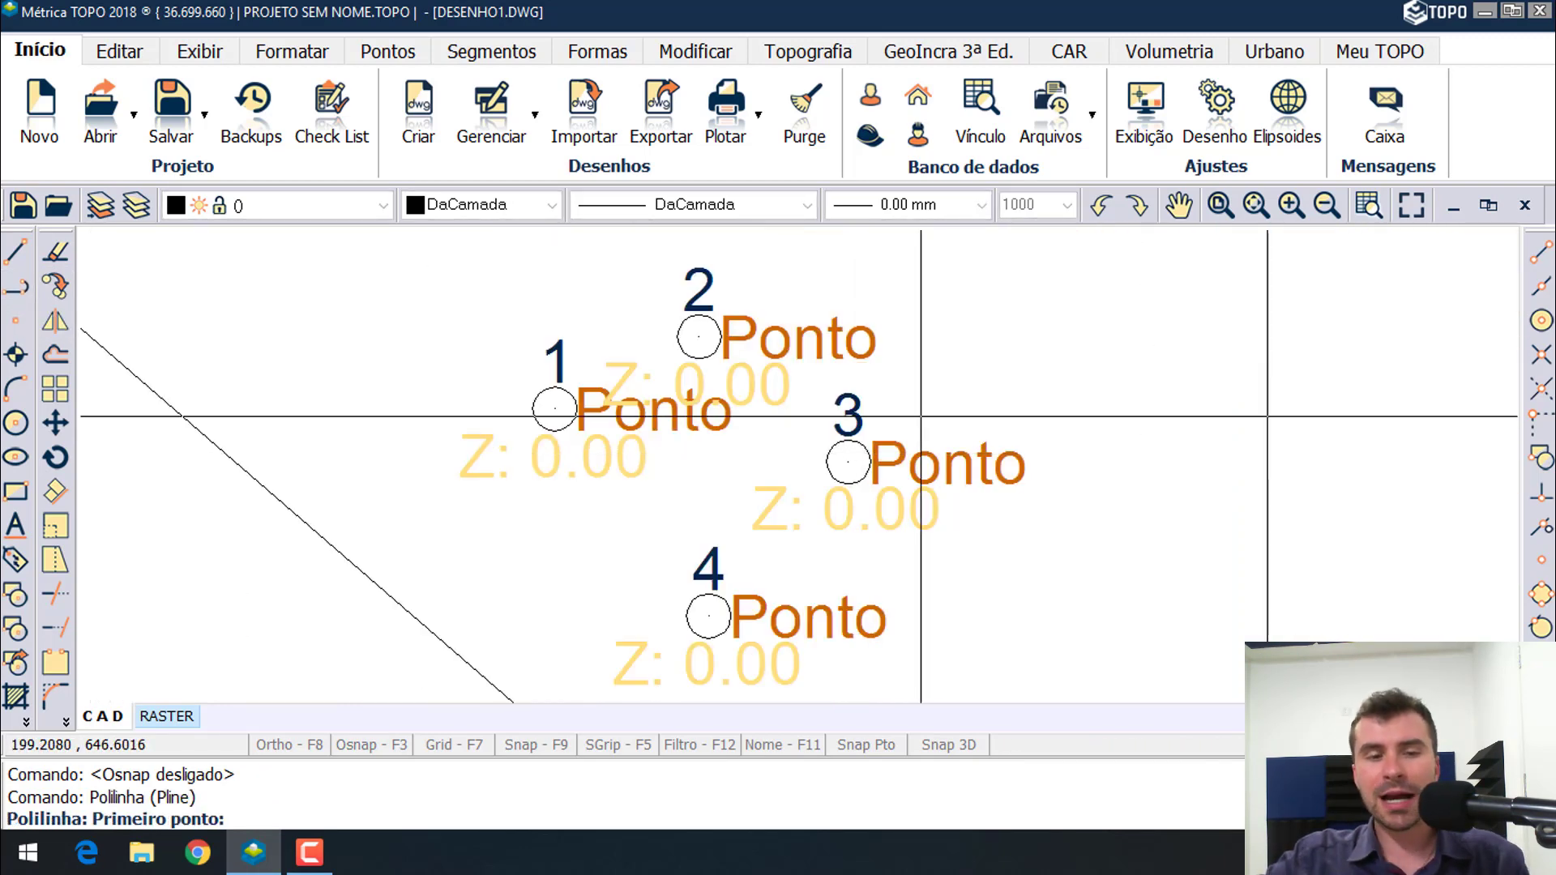
click(366, 745)
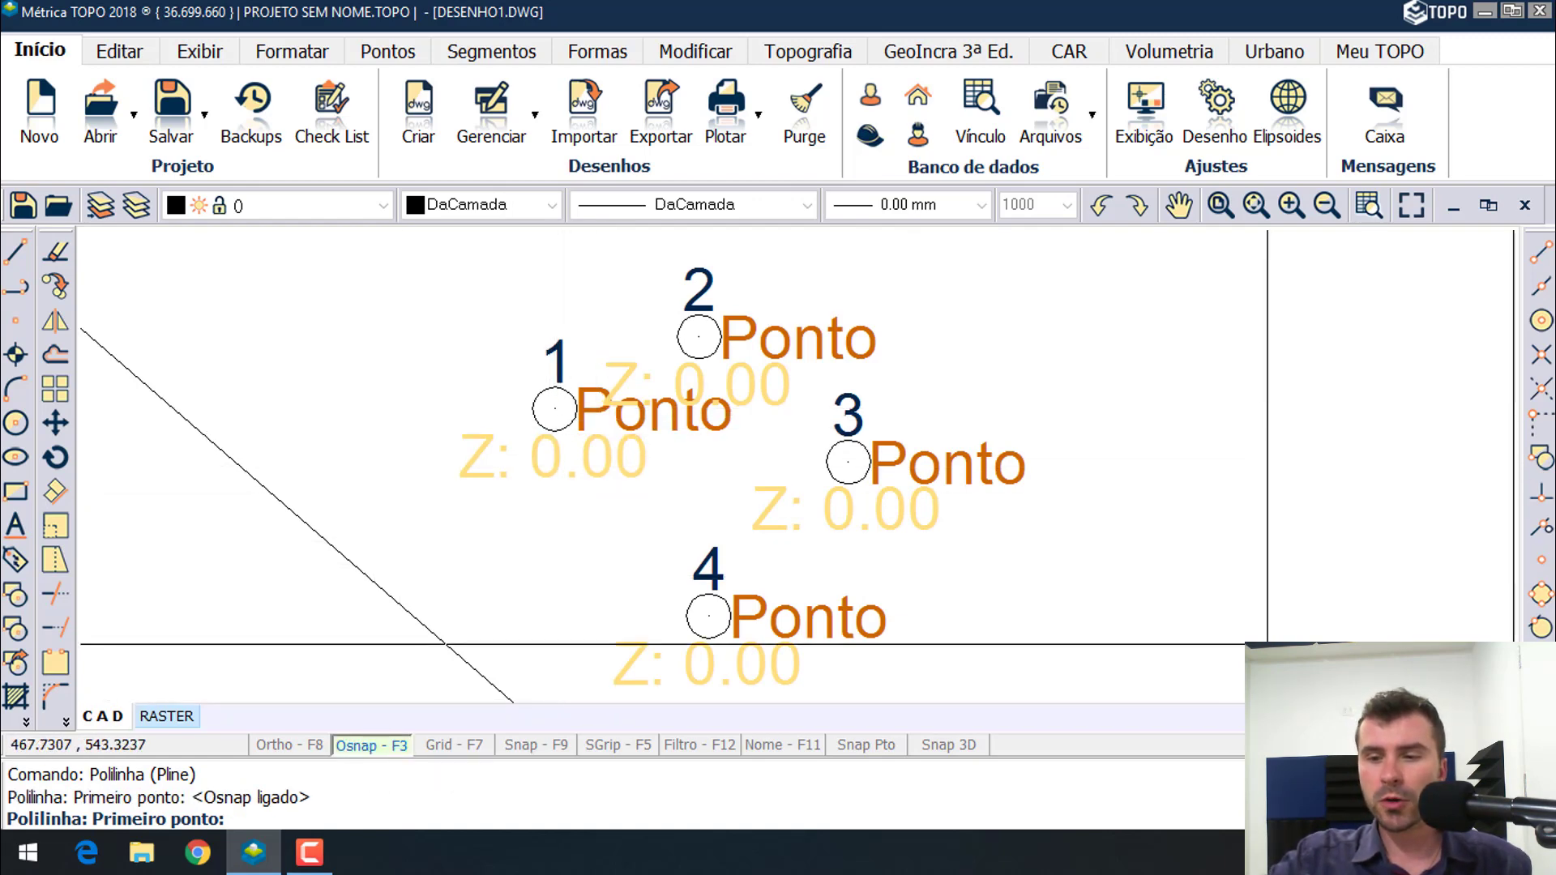
- Draw a closed polyline through the centres of points 1, 2, 3 and 4 using the Ponto (Node) object snap
click(1541, 693)
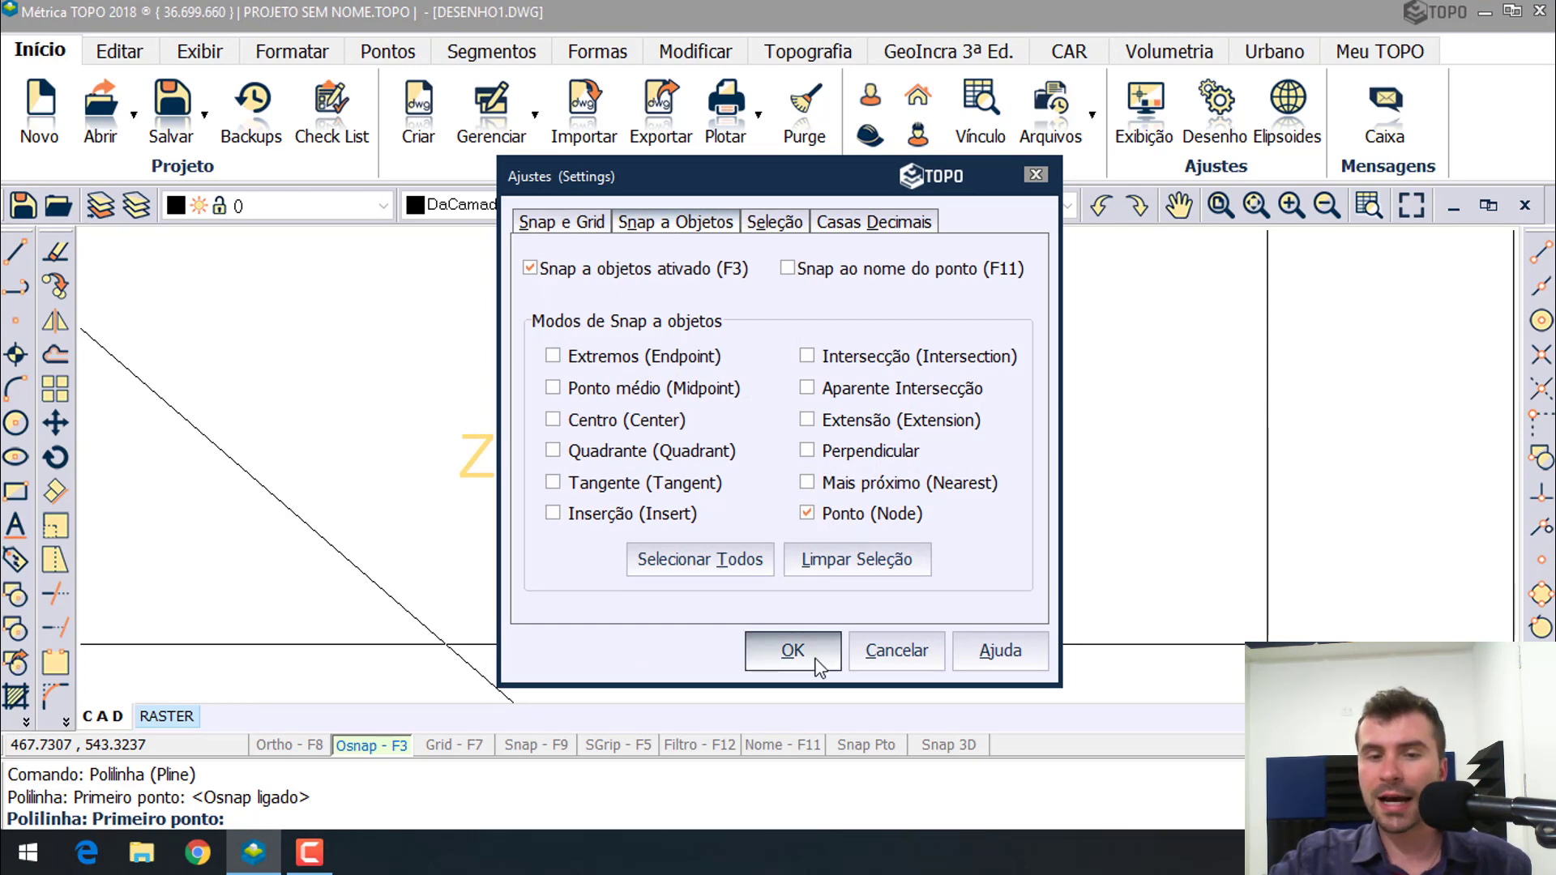
click(793, 650)
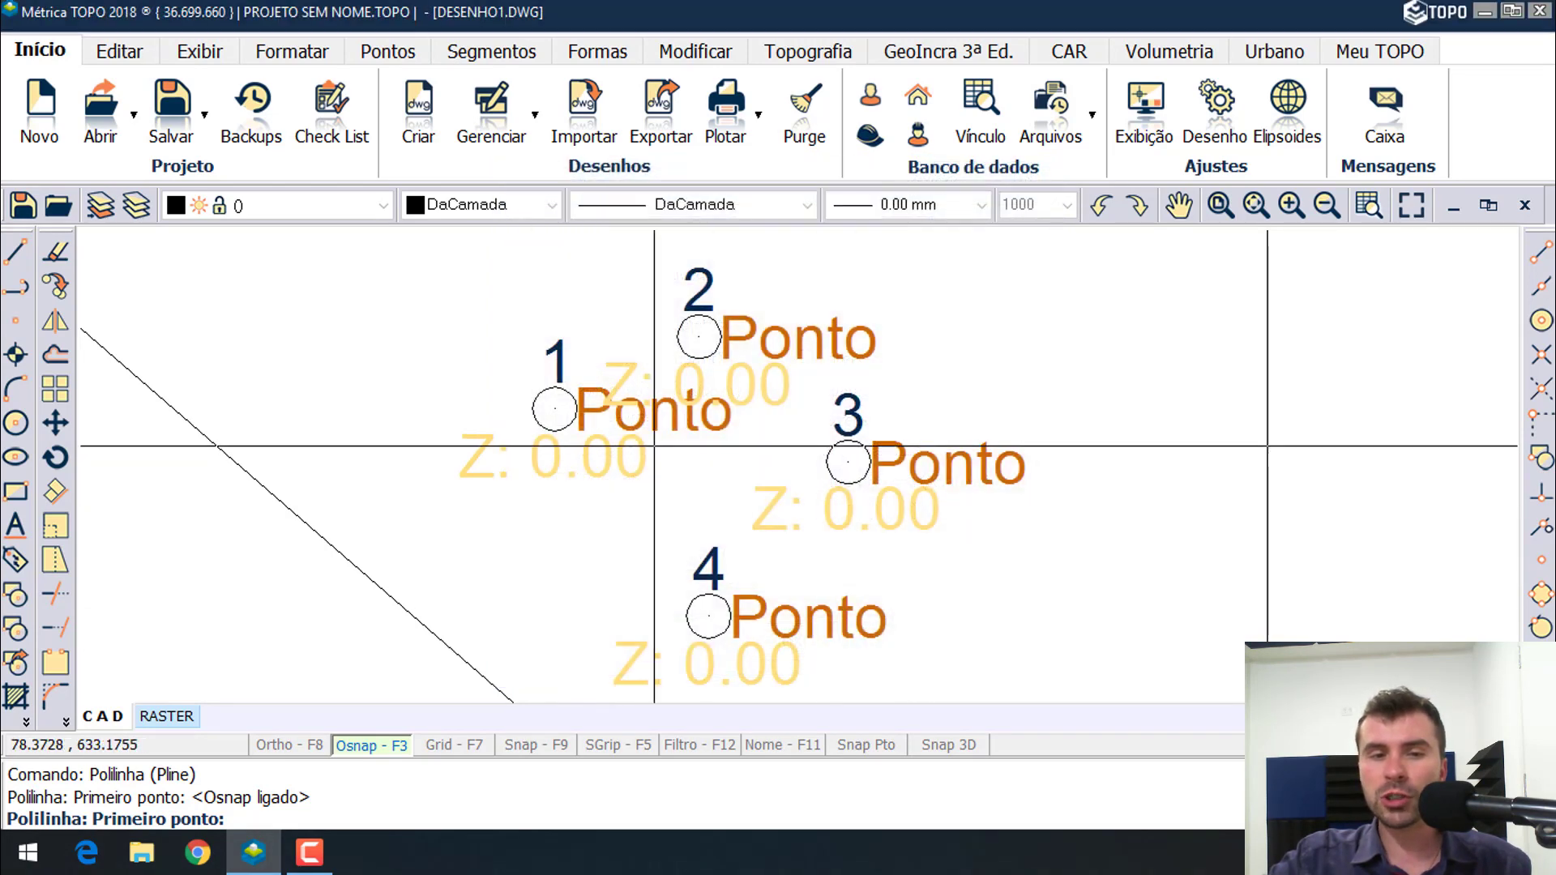
click(567, 395)
scroll(678, 315, up, 5)
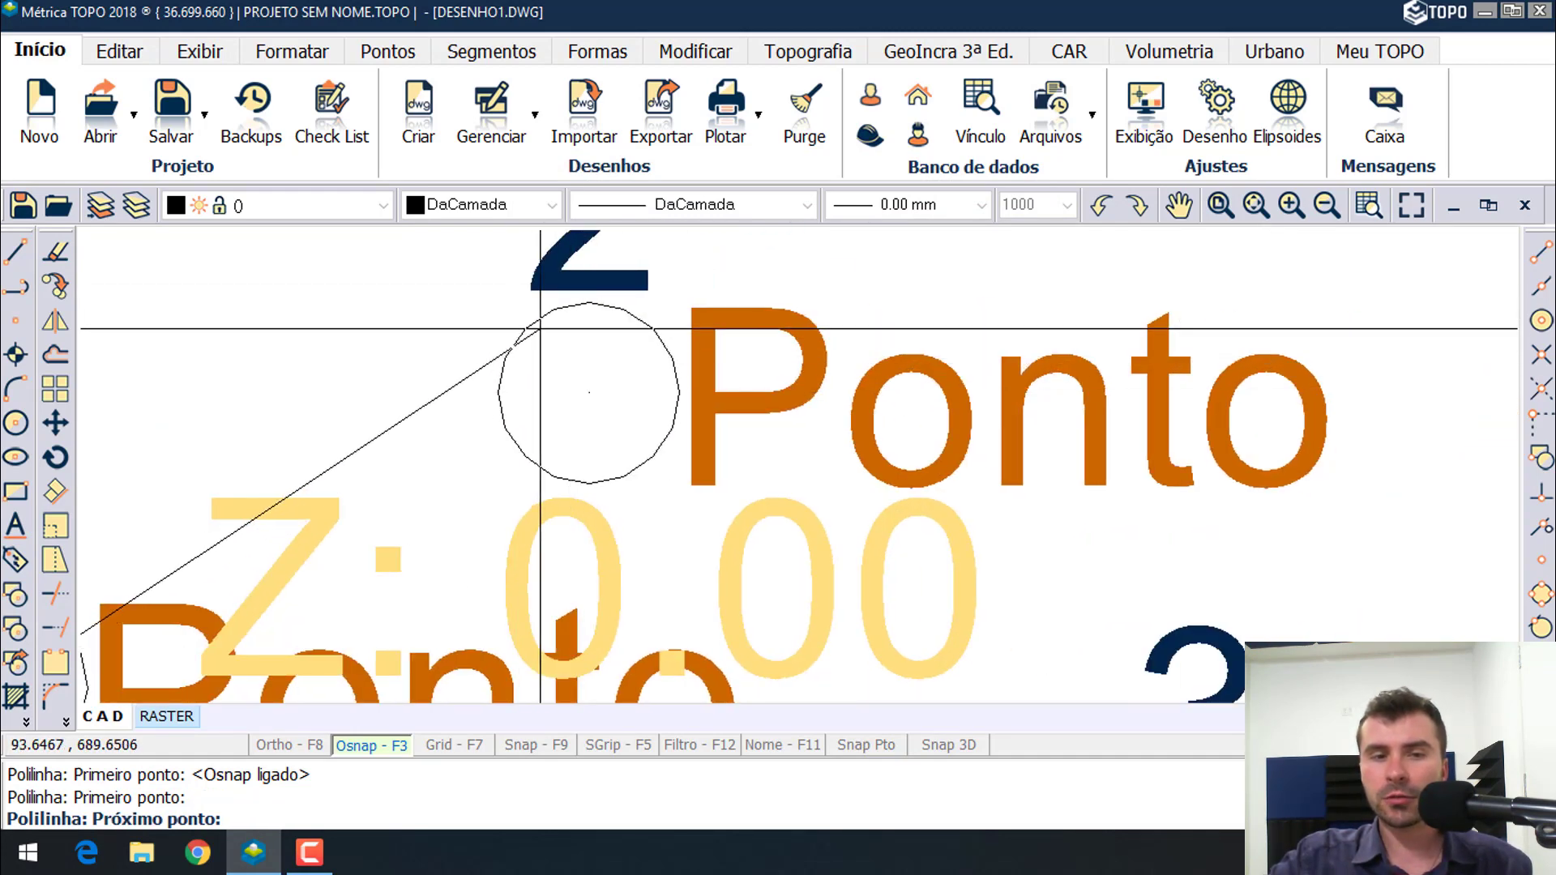
click(531, 325)
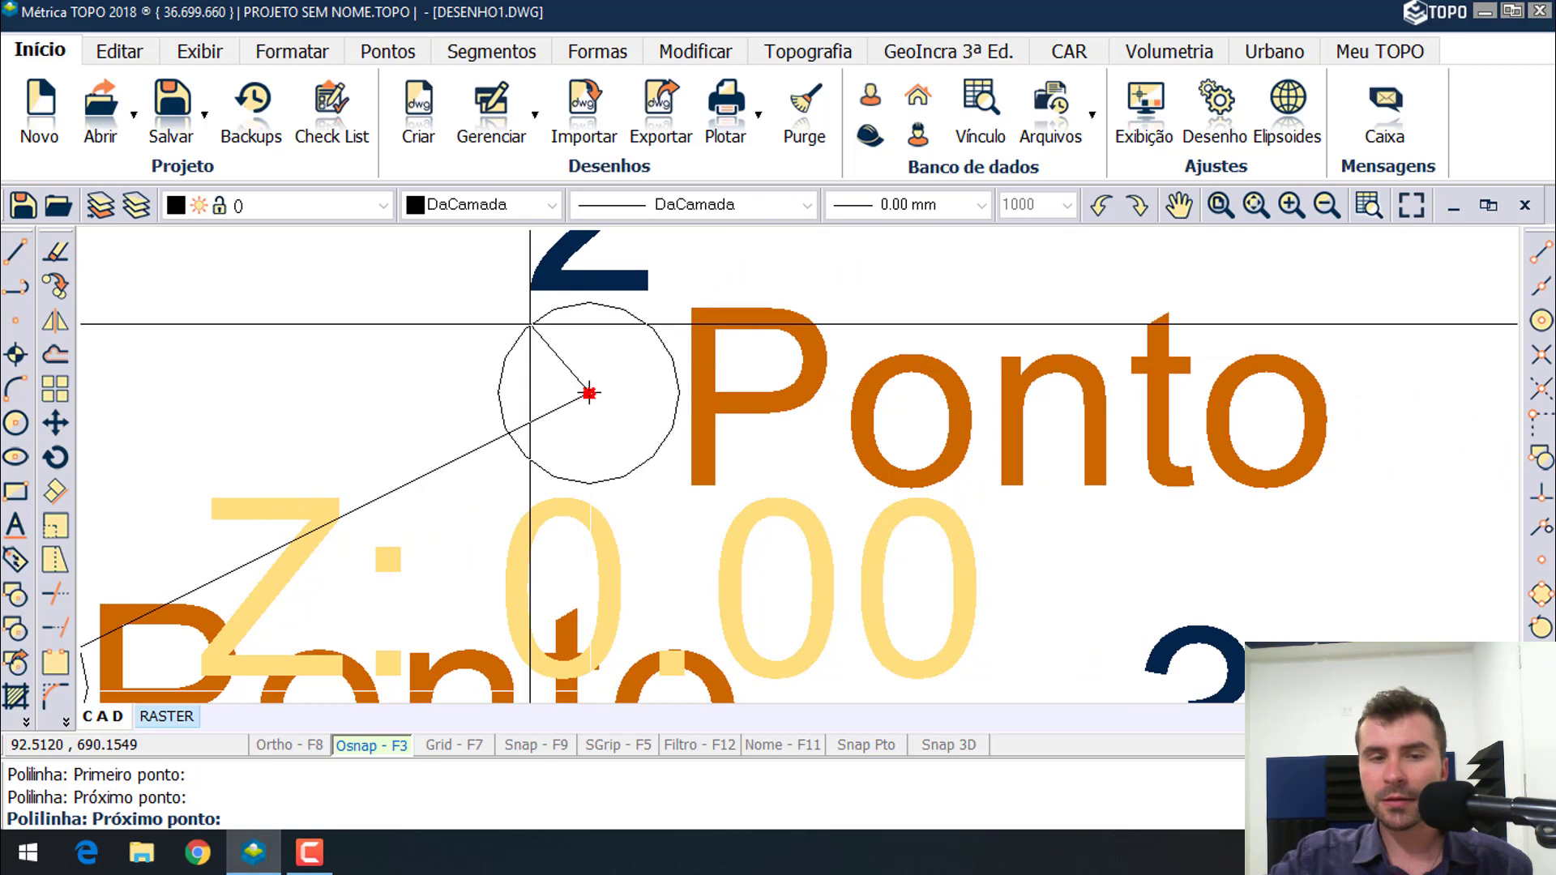
scroll(835, 521, down, 4)
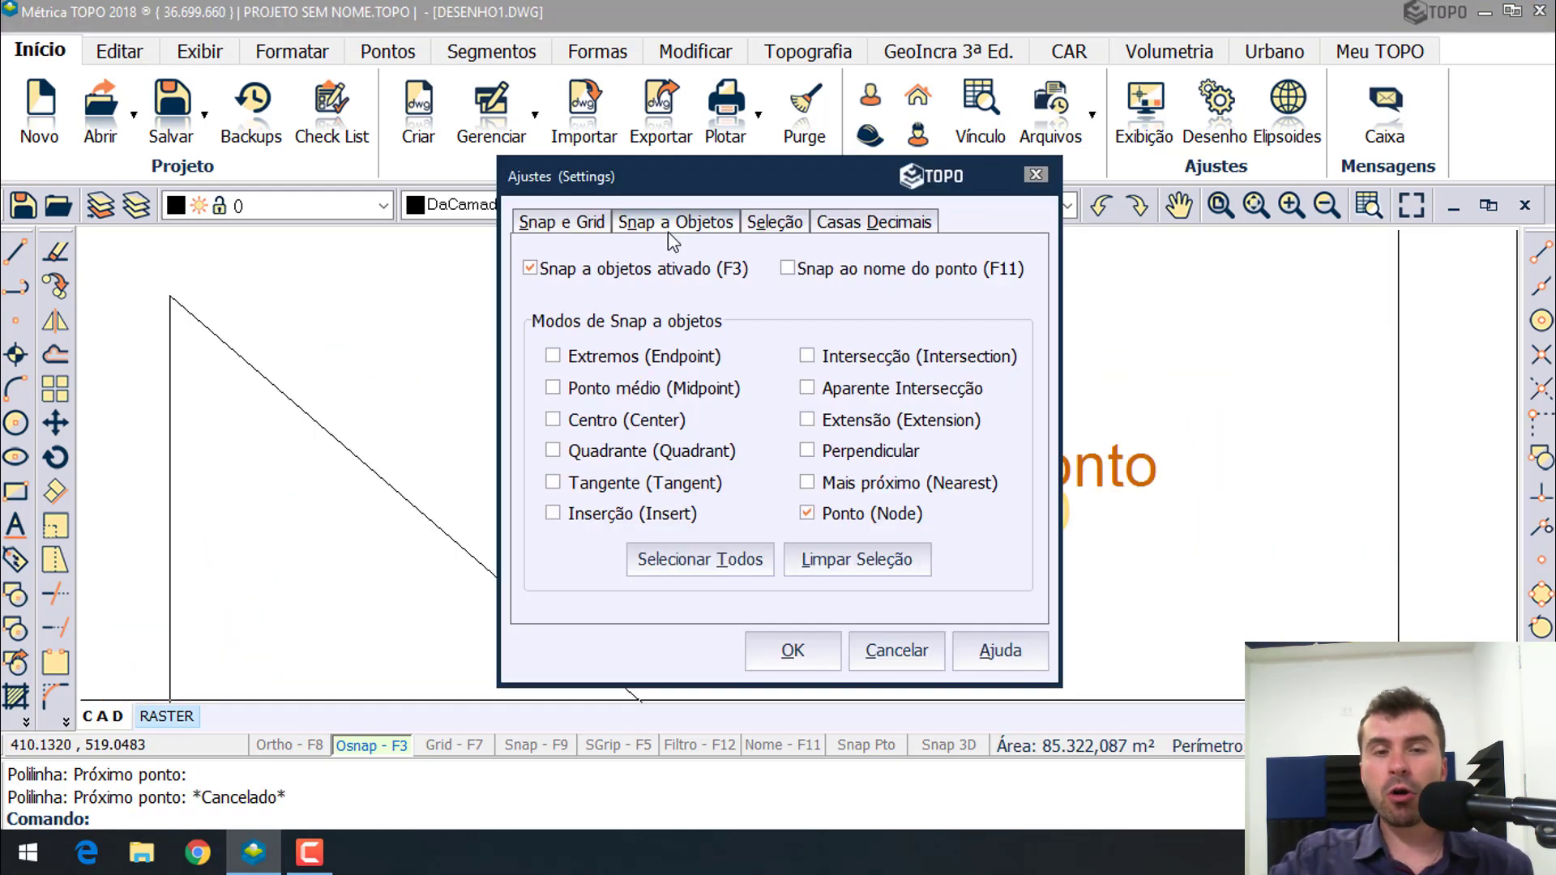
- Review the Snap e Grid, Snap a Objetos, Seleção and Casas Decimais drawing settings
click(1035, 174)
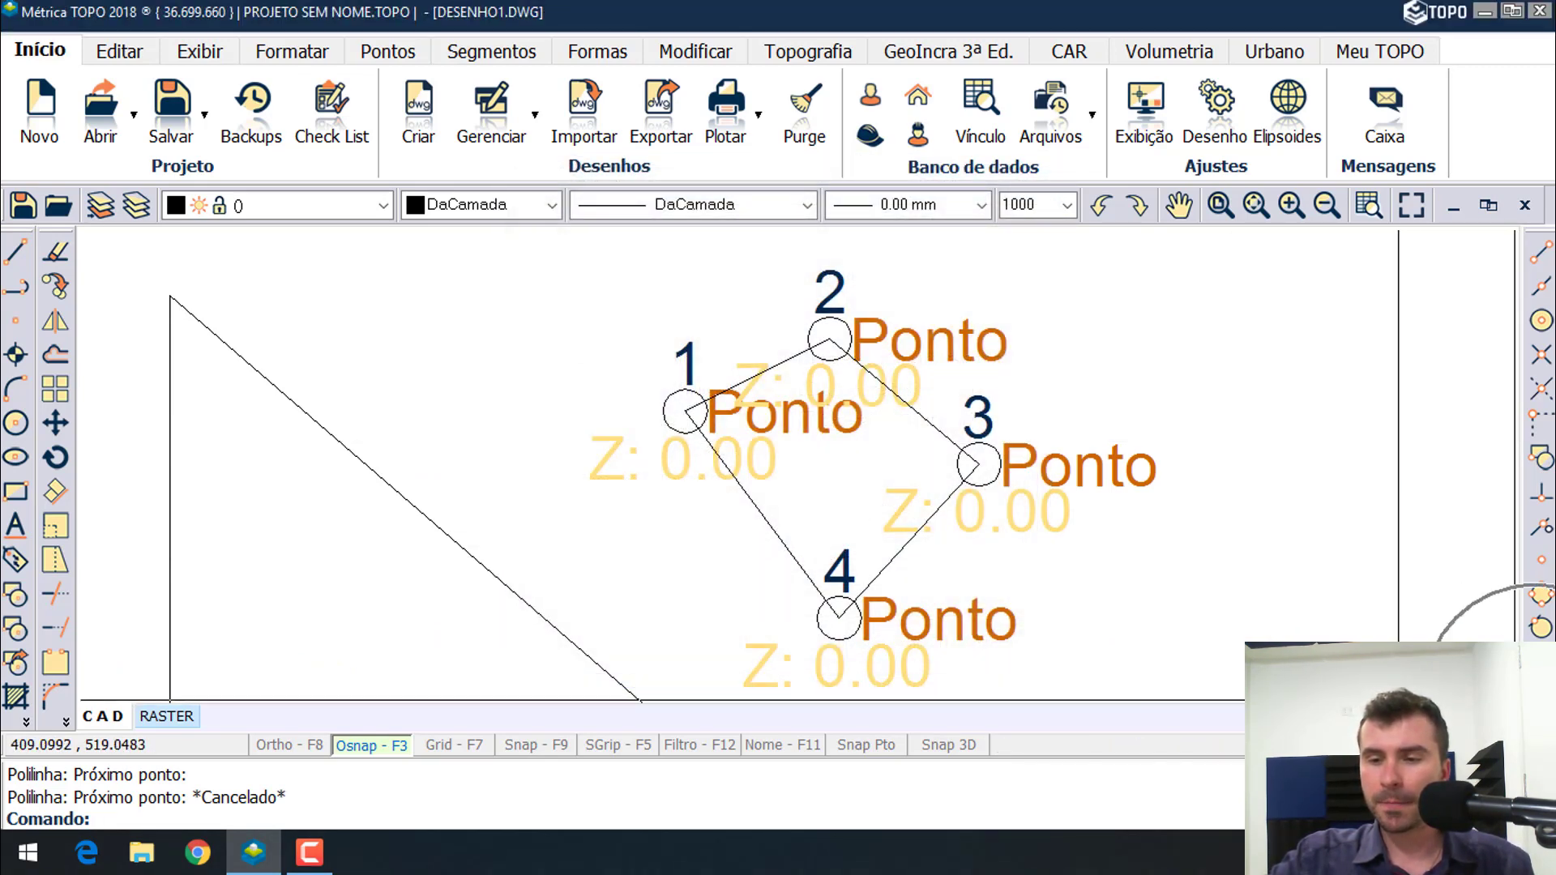
key(Return)
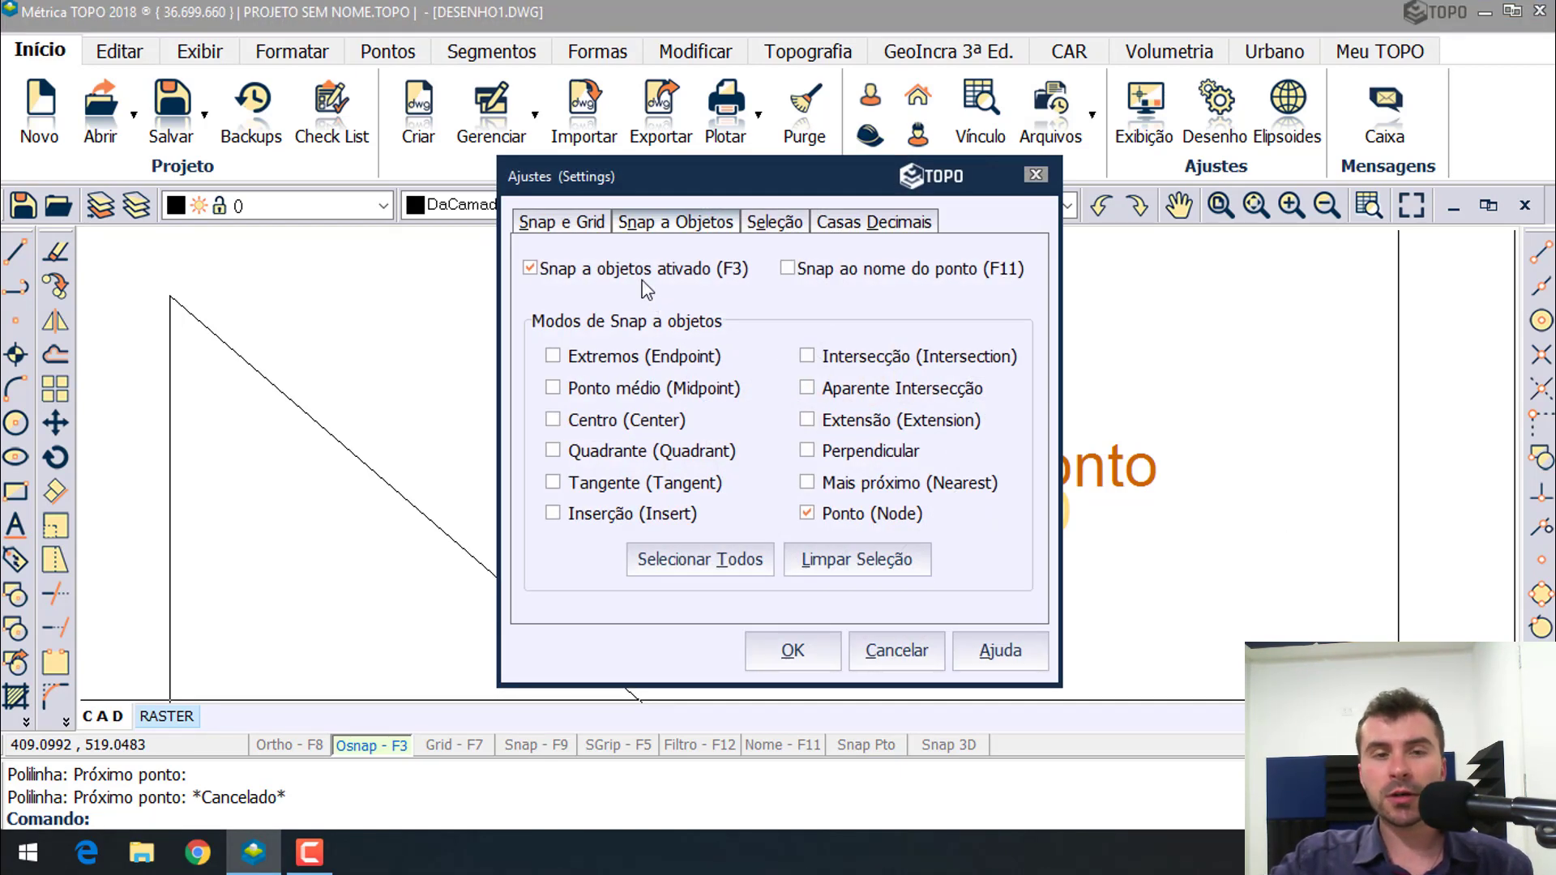
click(585, 223)
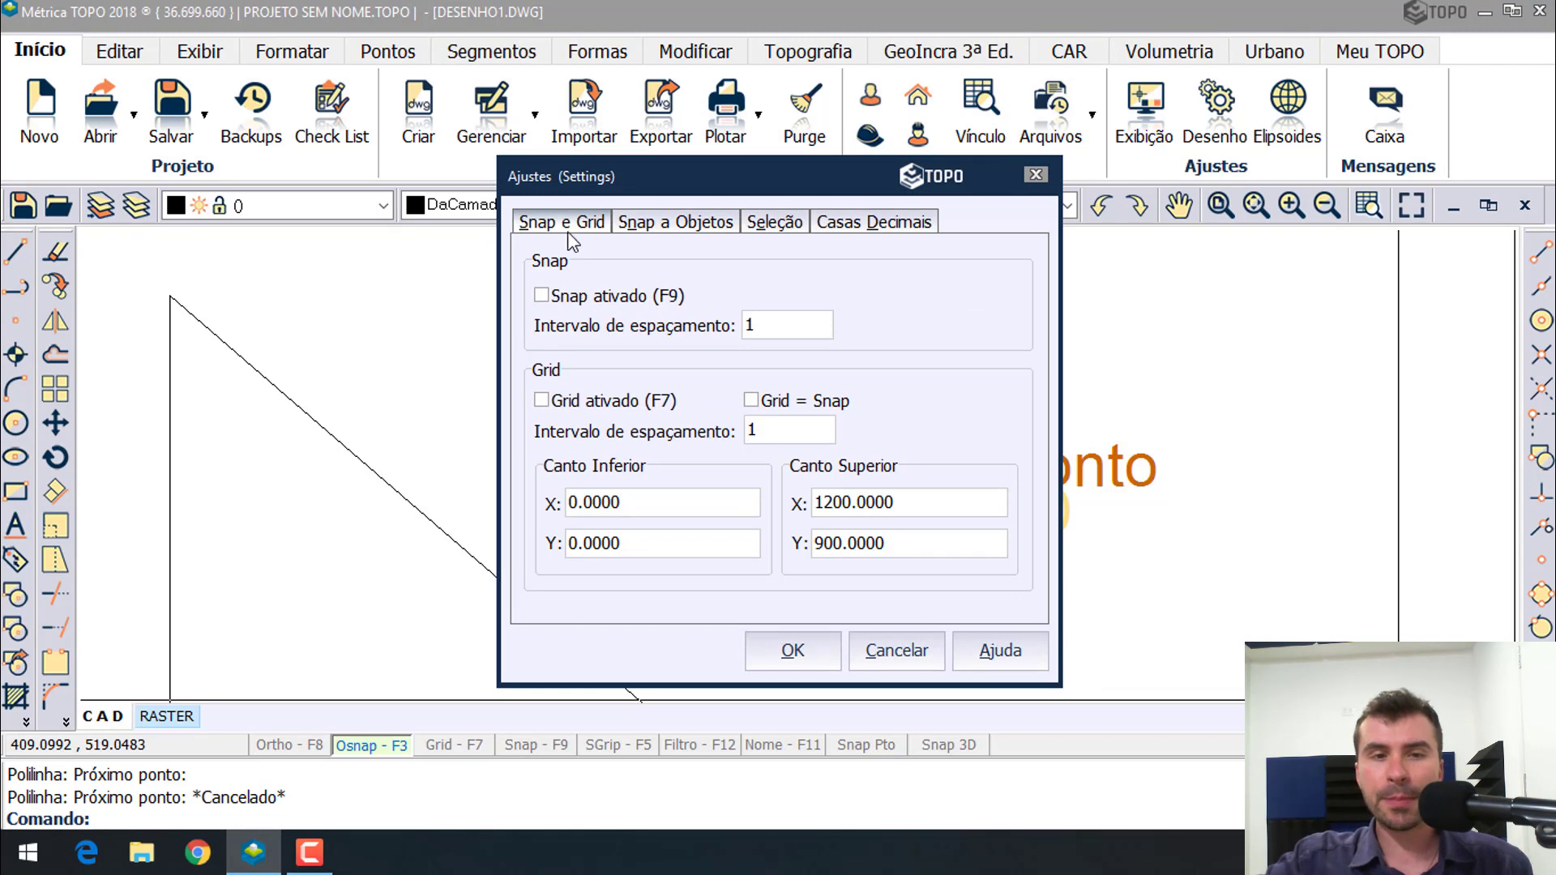
click(666, 226)
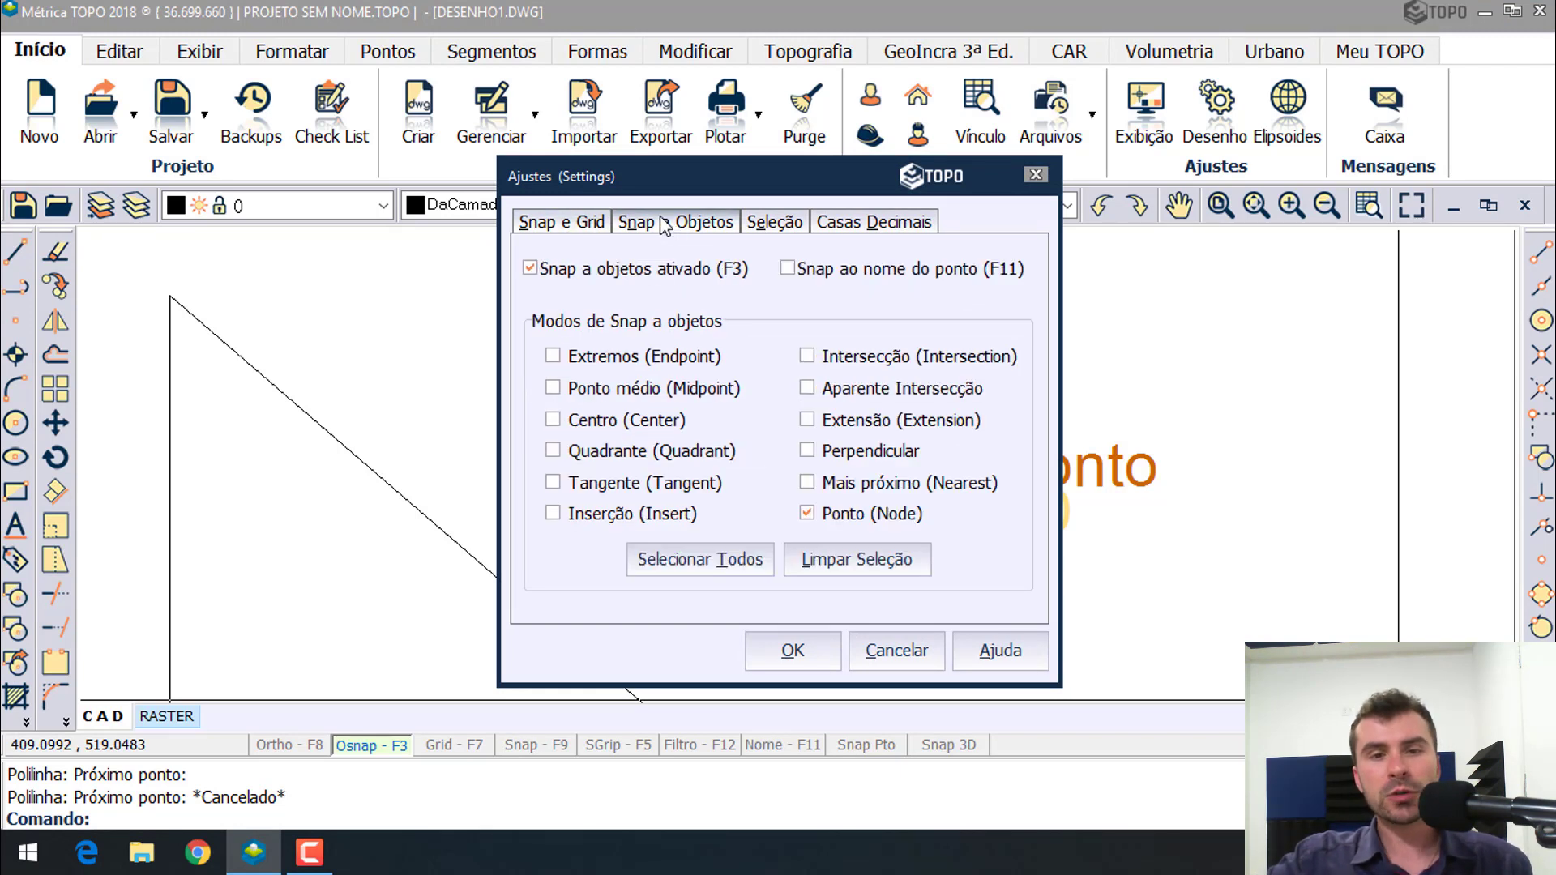
click(766, 222)
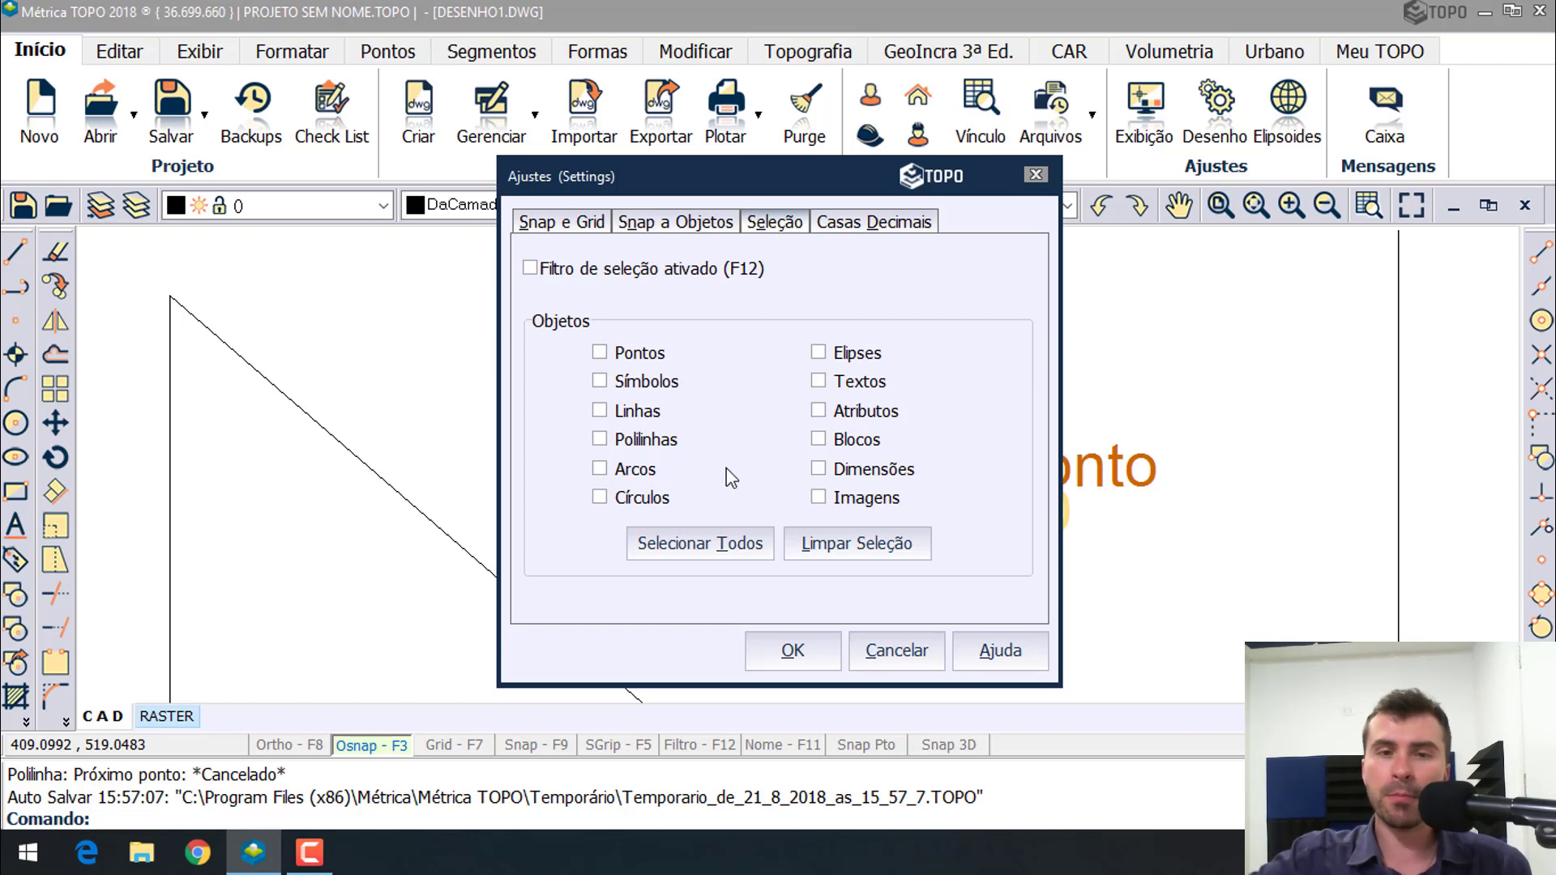
click(835, 225)
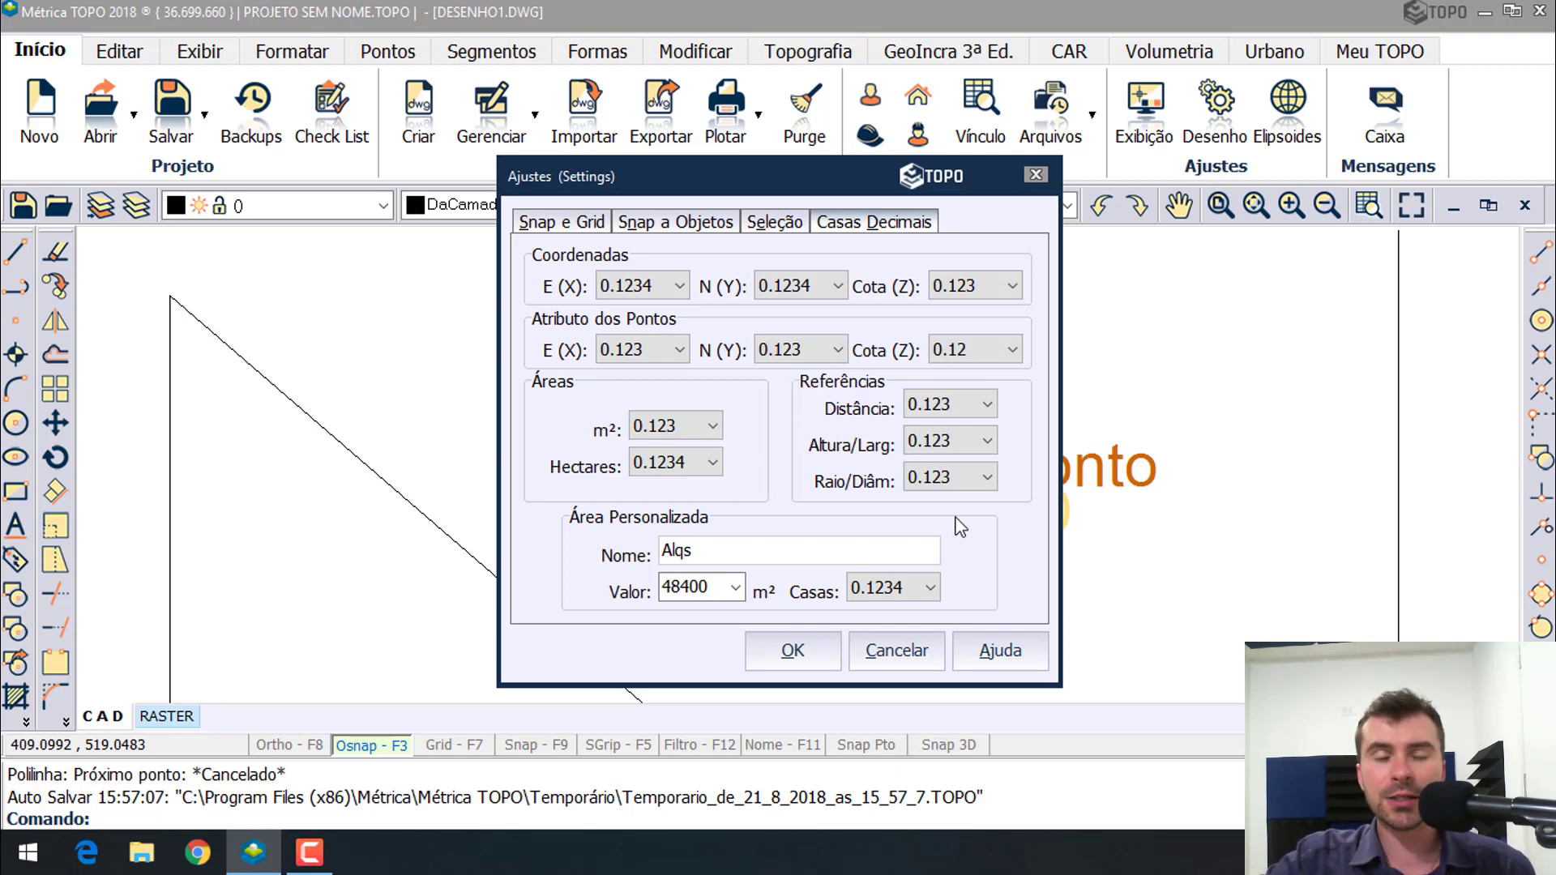
click(792, 651)
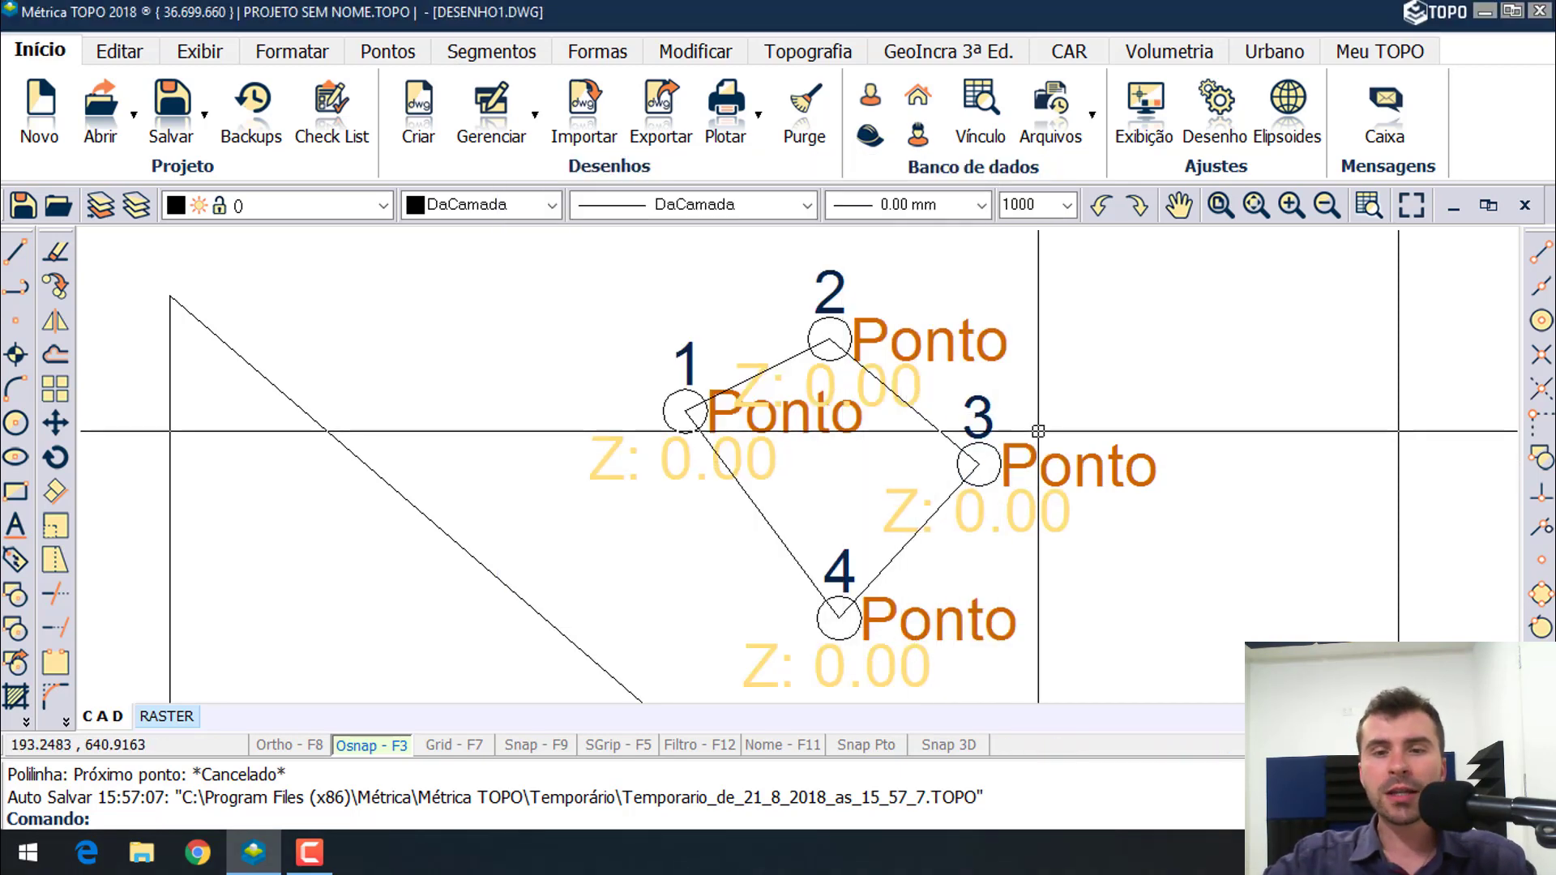
- Select the polyline joining points 1 to 4 to check its area and perimeter, and deselect it
click(909, 392)
click(910, 413)
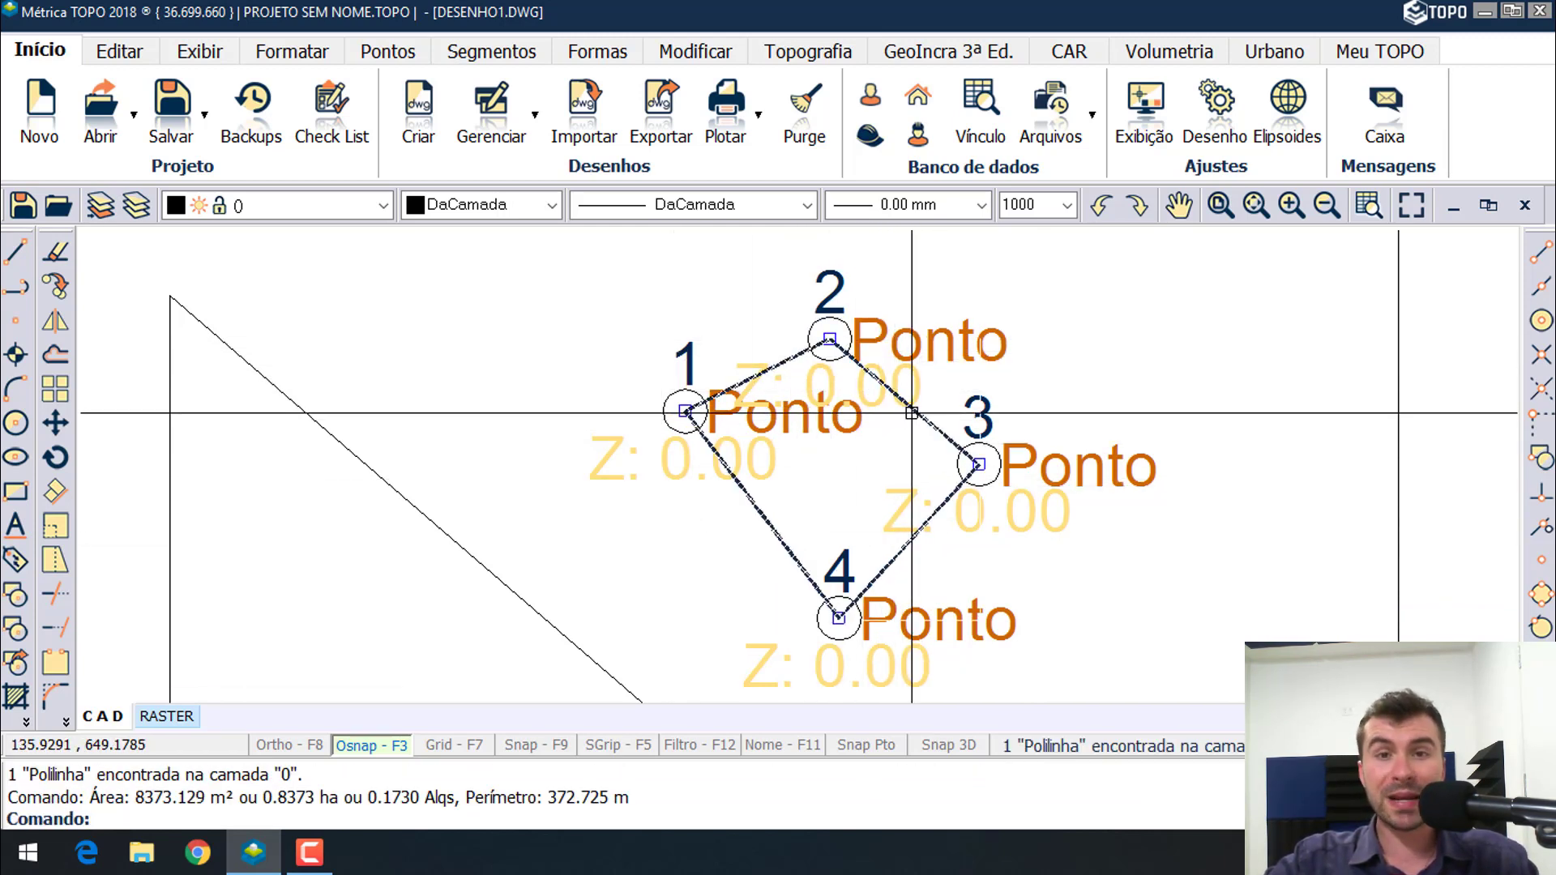
key(Escape)
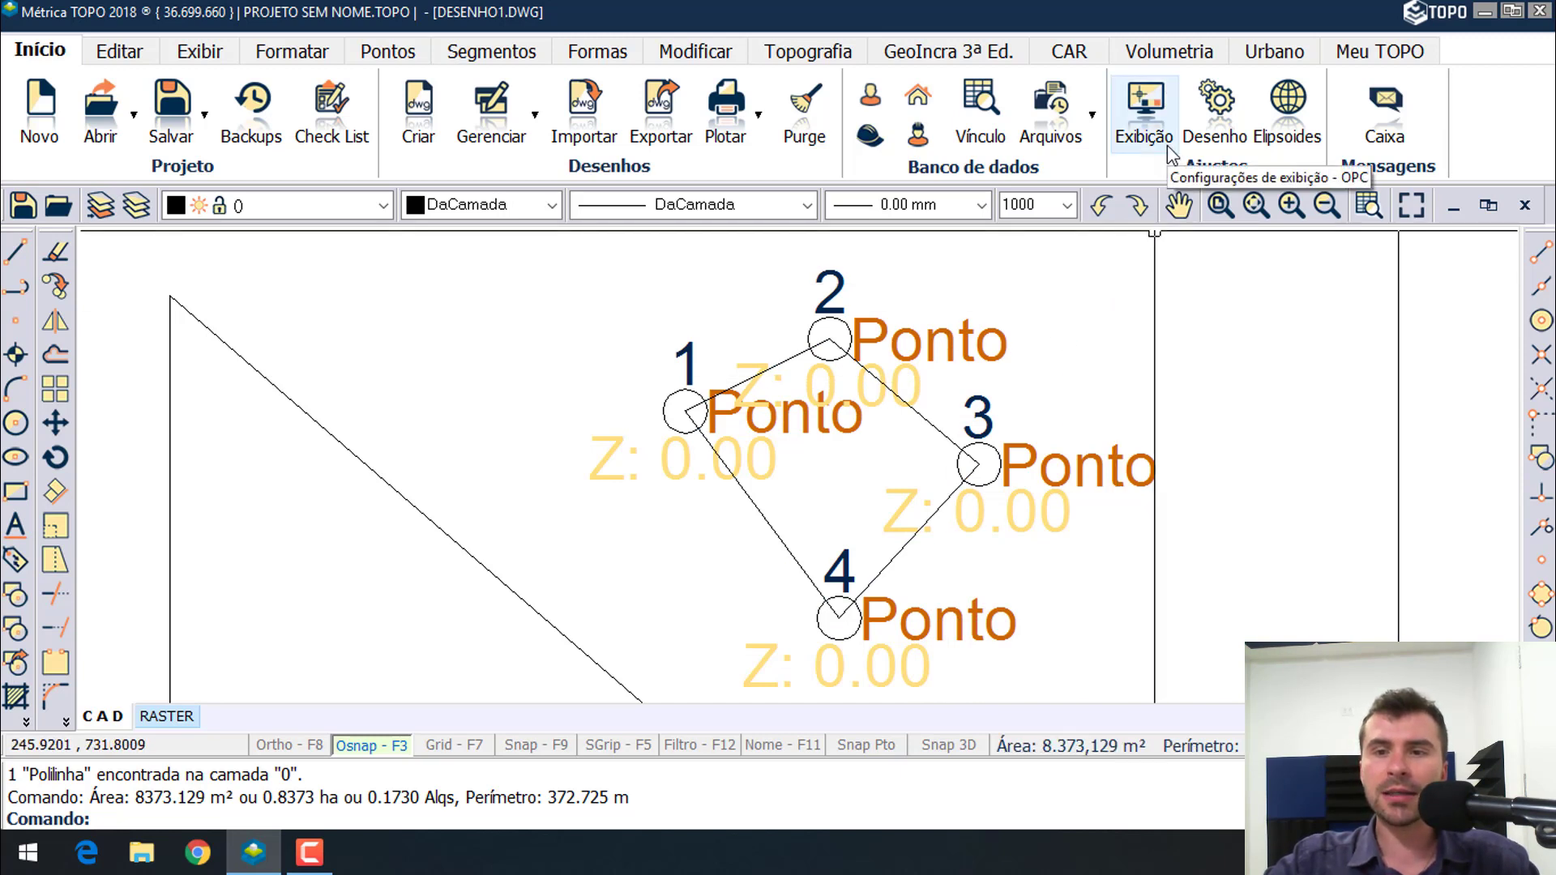
- Set the grip size to 26 and enlarge the Osnap marker to about the middle of its range in the display options
click(1159, 118)
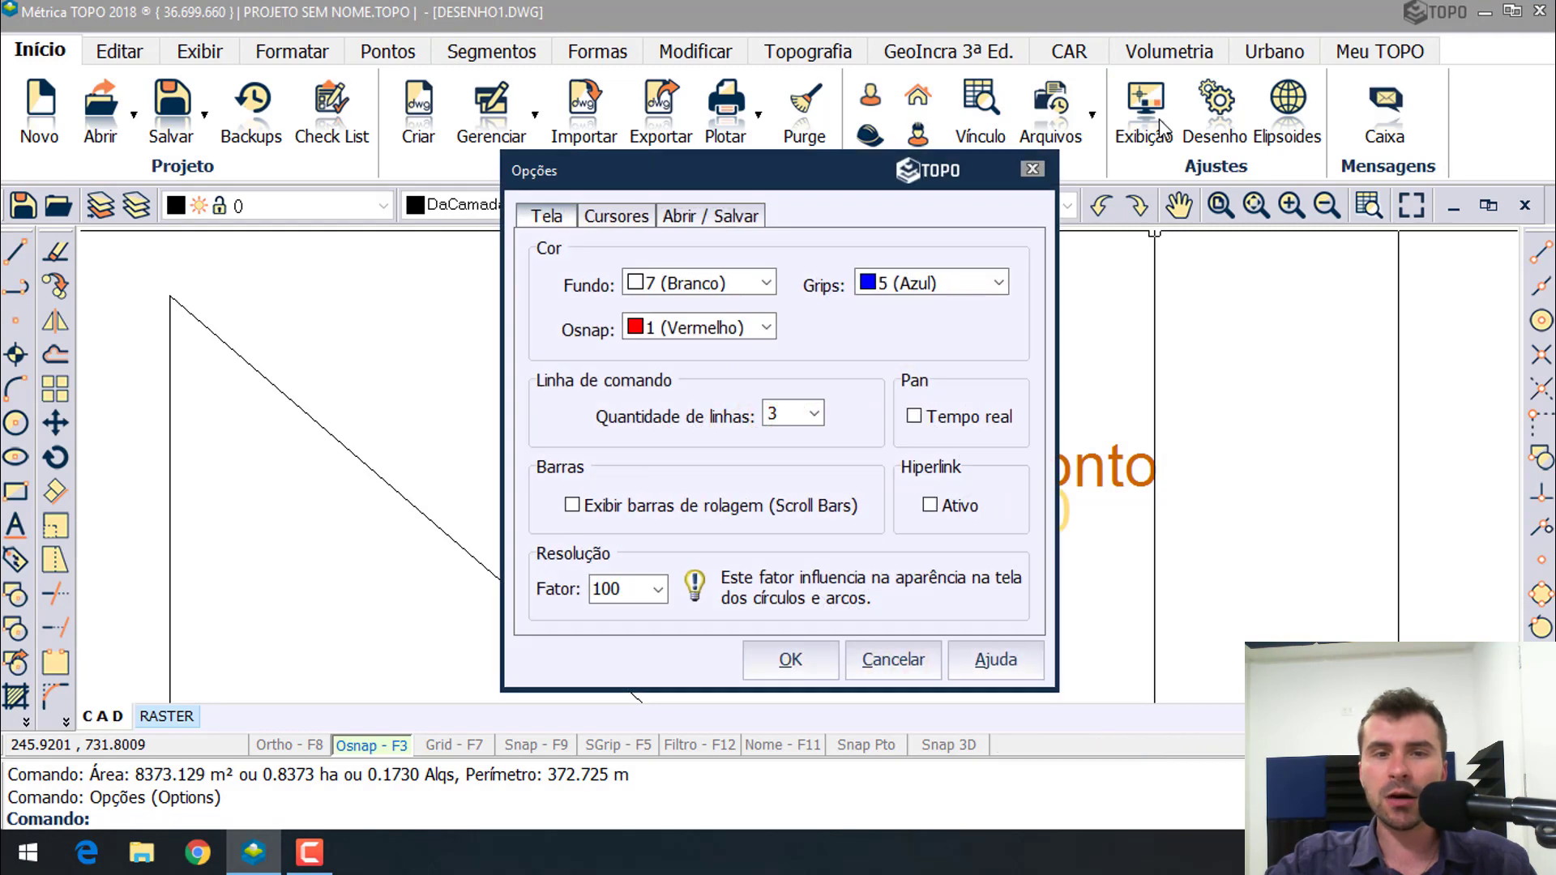
click(626, 219)
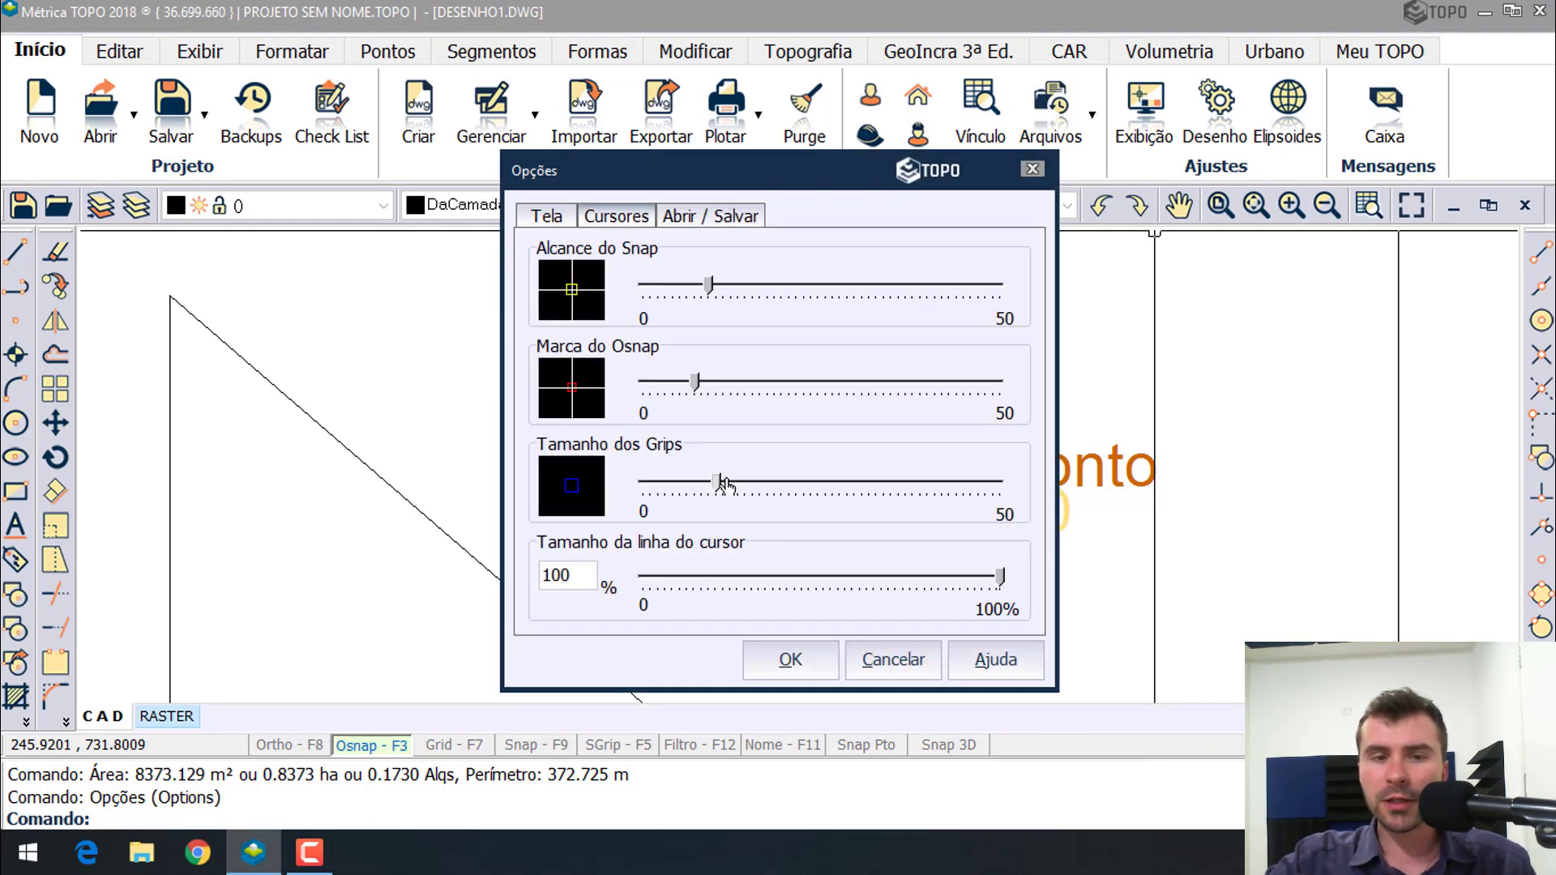
drag(724, 484, 827, 494)
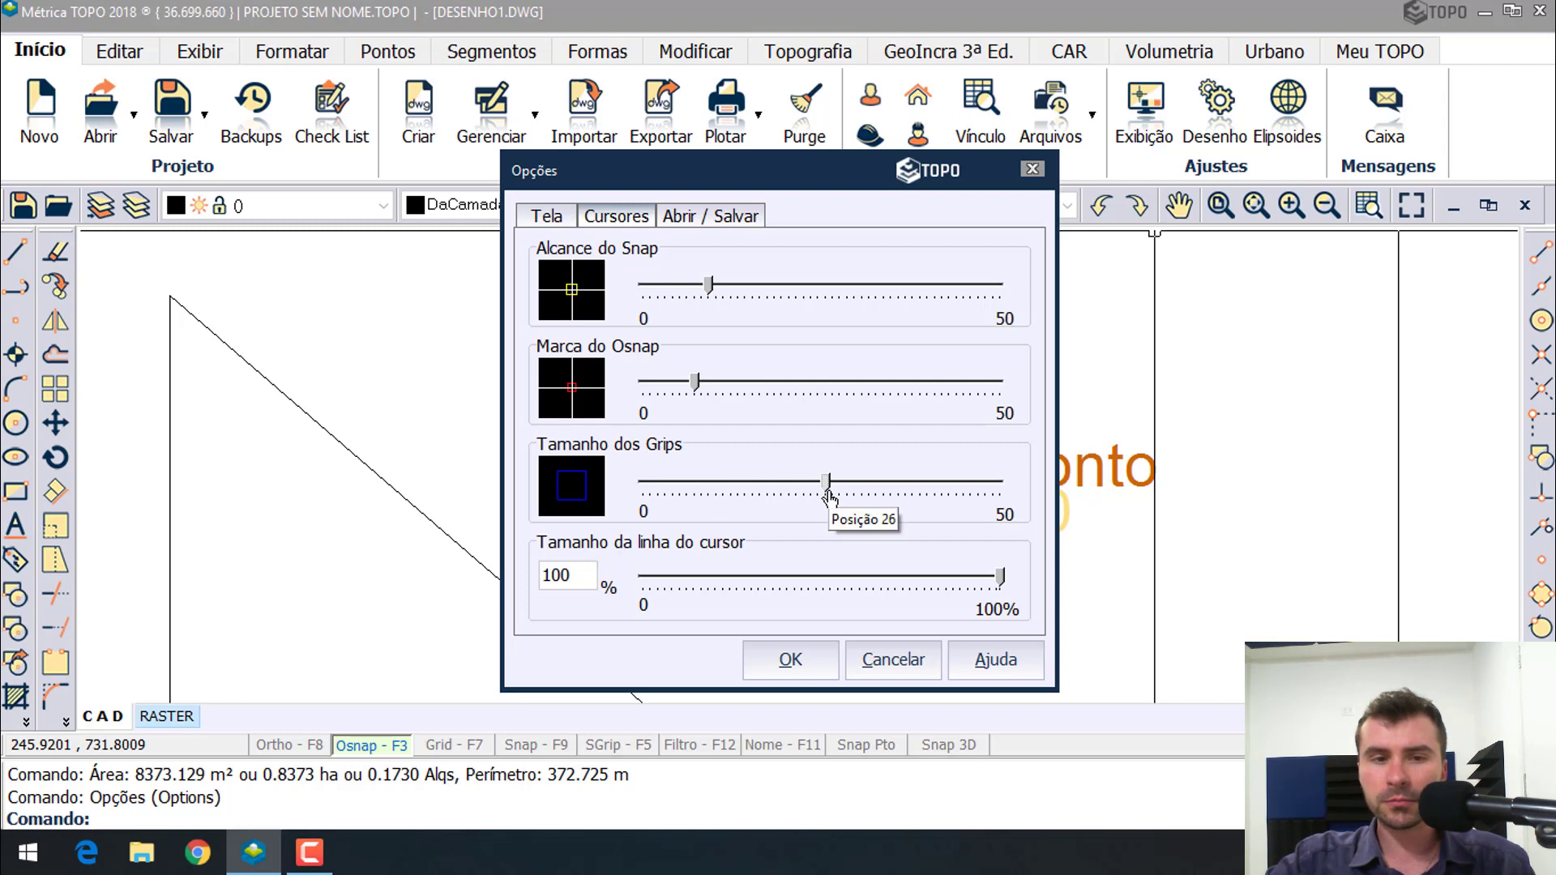
drag(691, 387, 825, 403)
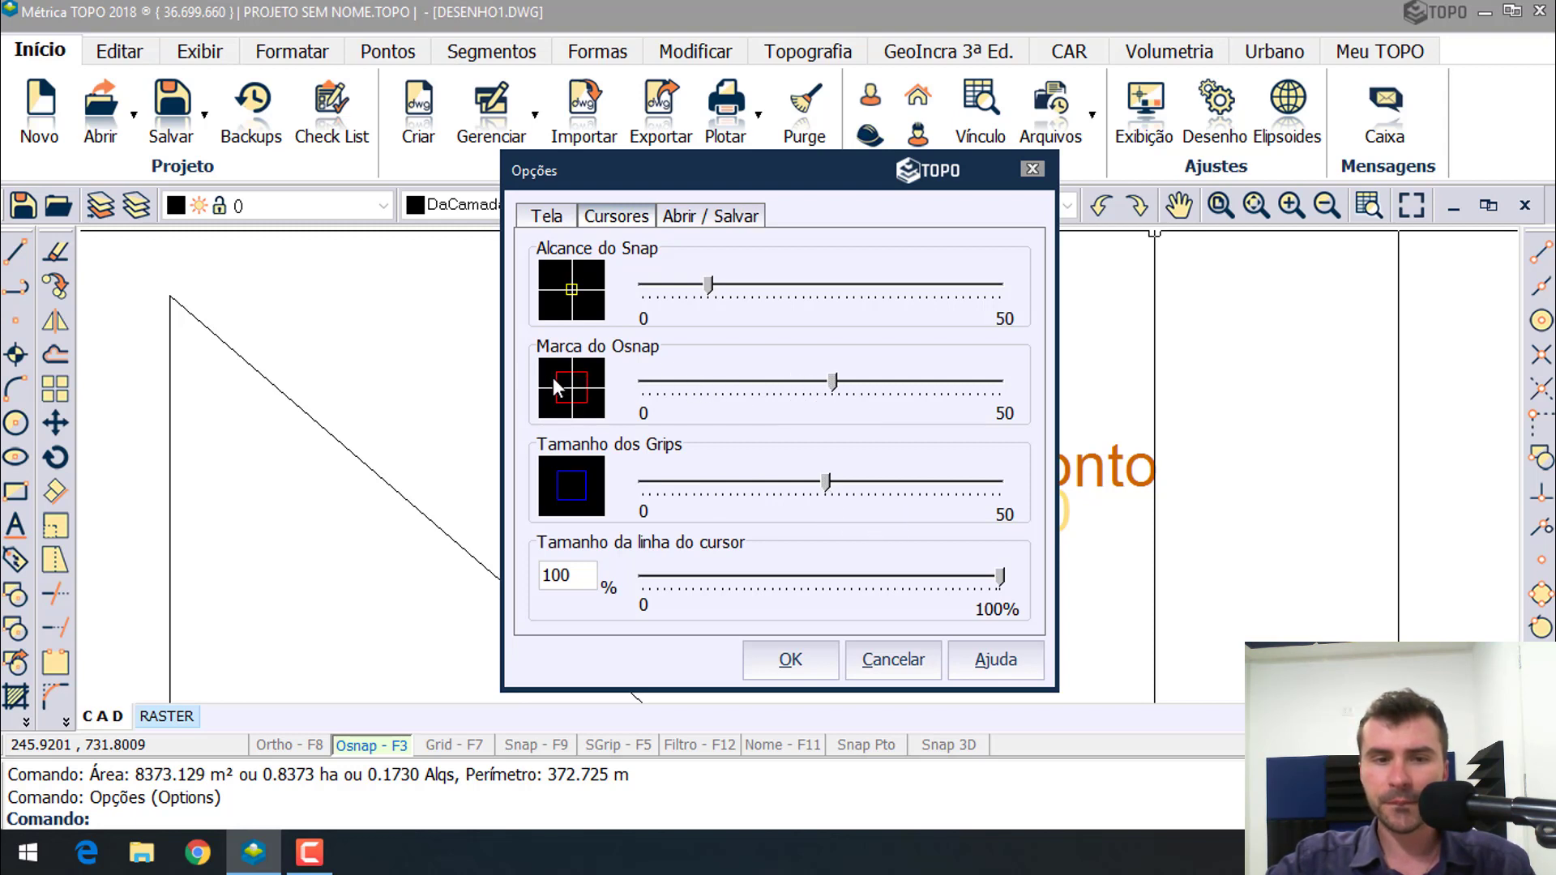
click(820, 658)
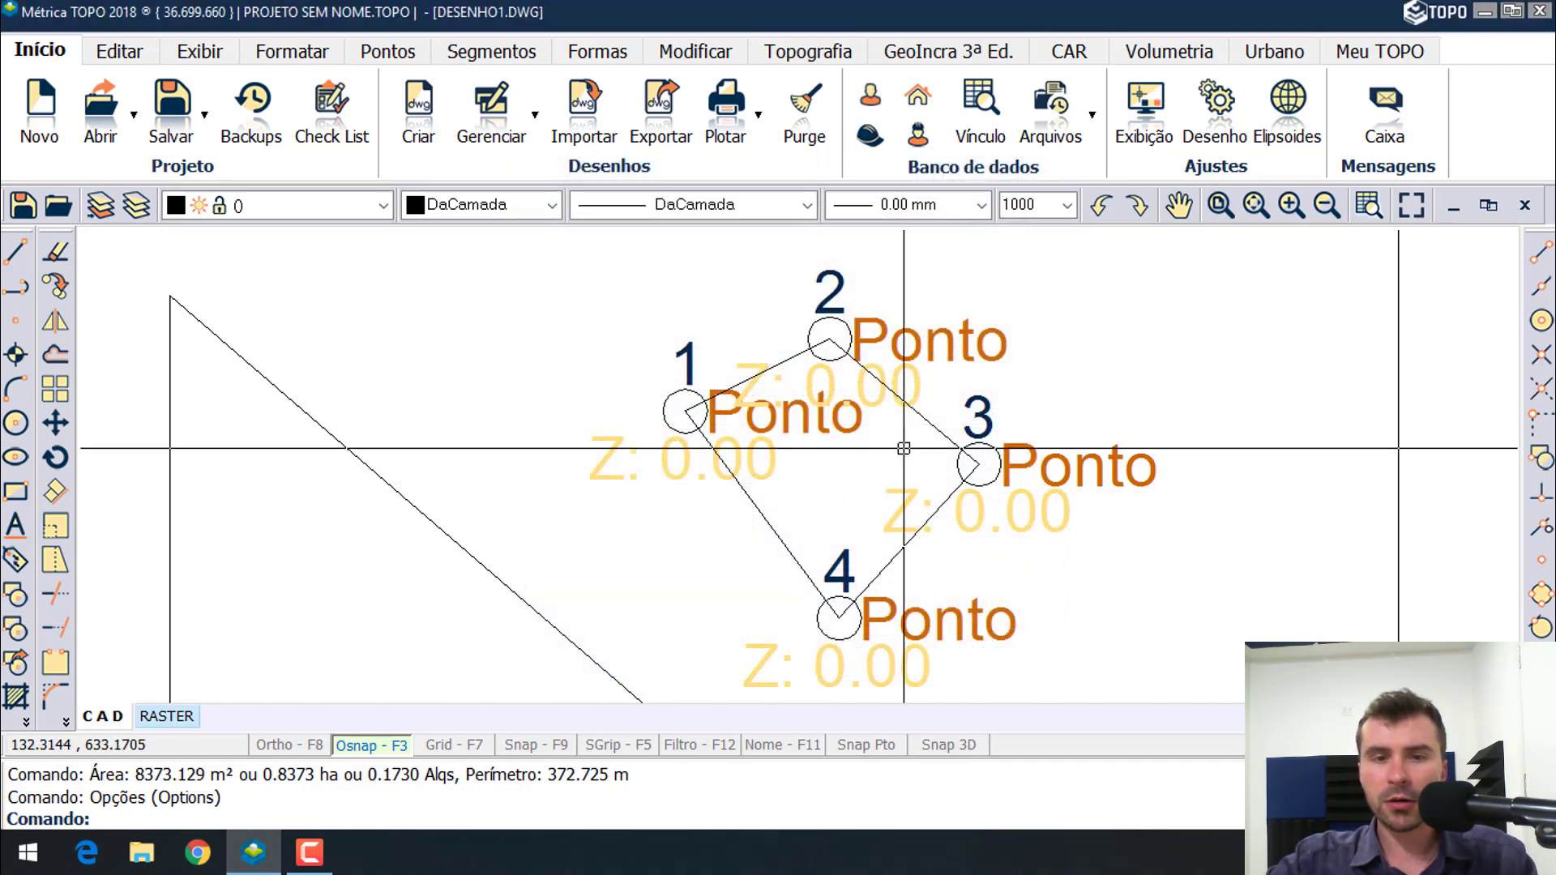
- Inspect the enlarged grips on the four-point polyline and on the rectangle, leaving both deselected
key(Escape)
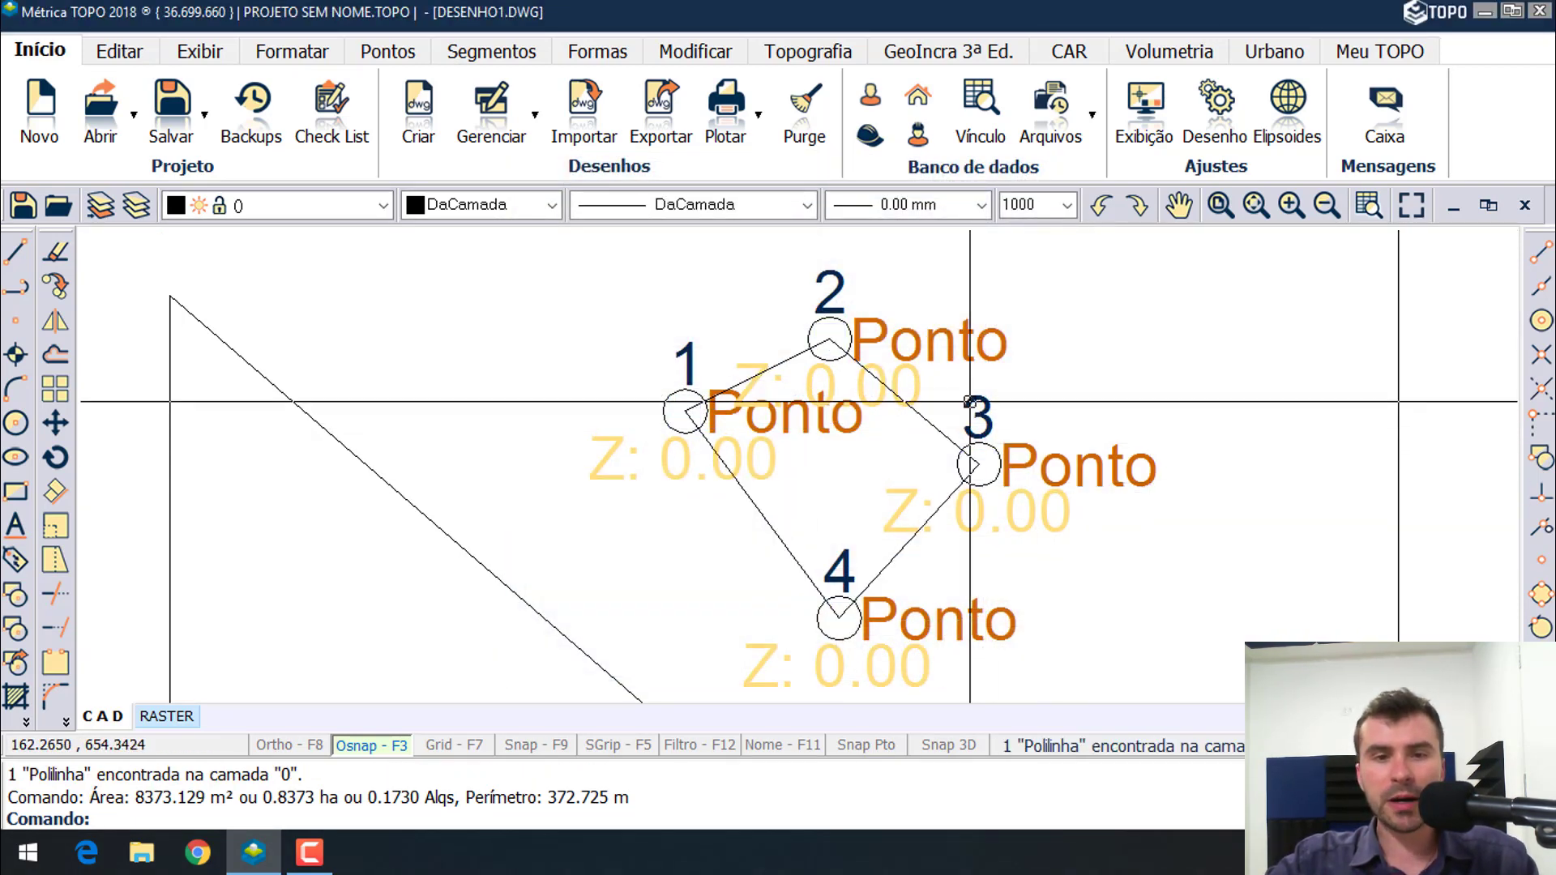
scroll(545, 398, down, 3)
click(648, 401)
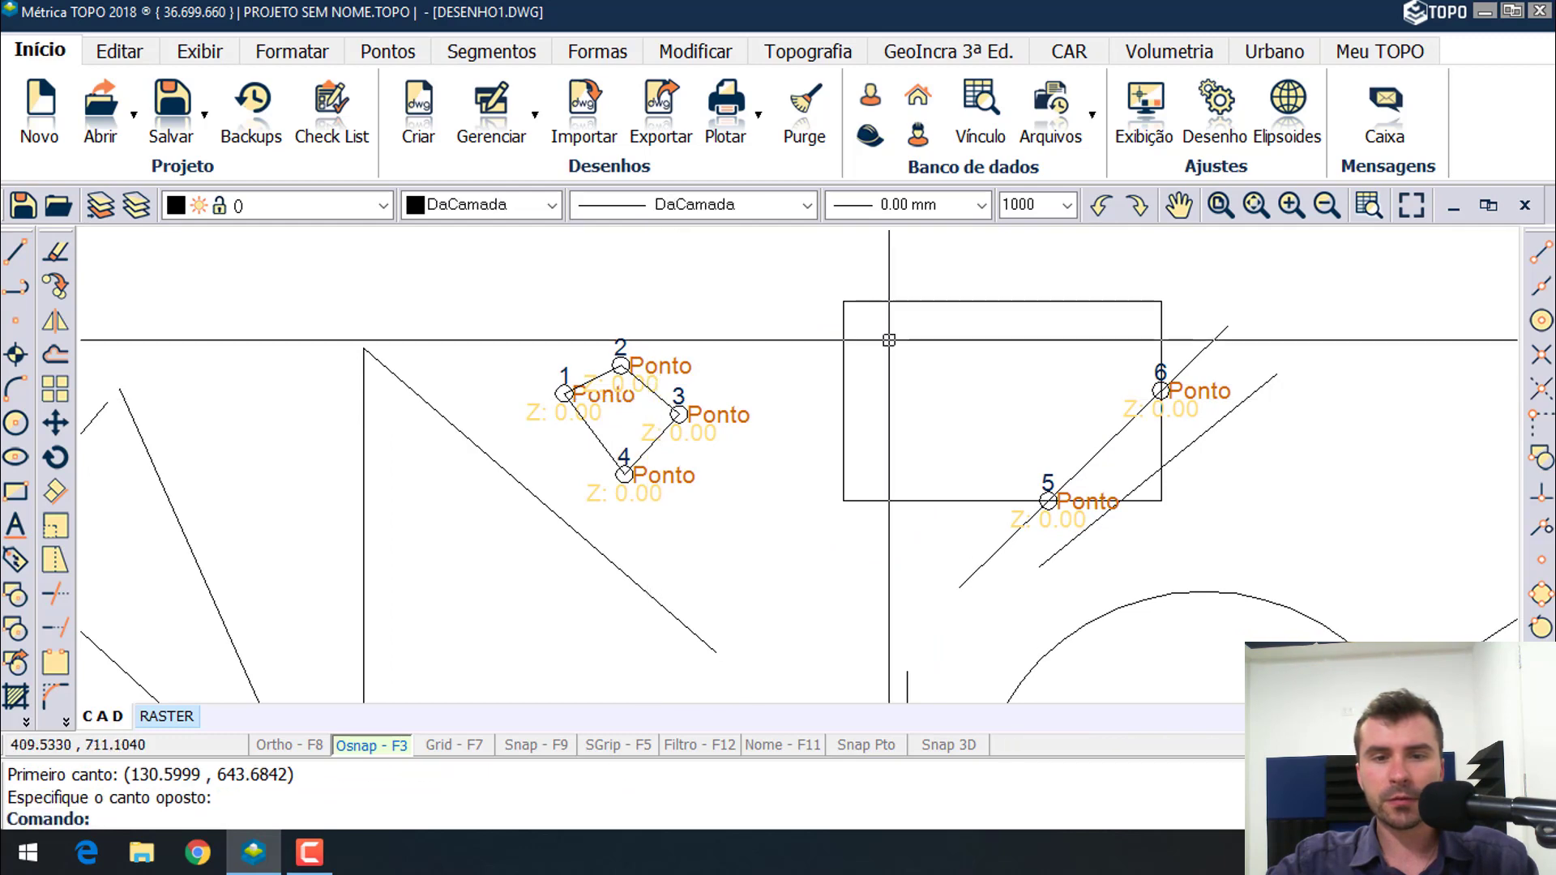
click(914, 311)
click(914, 309)
click(907, 300)
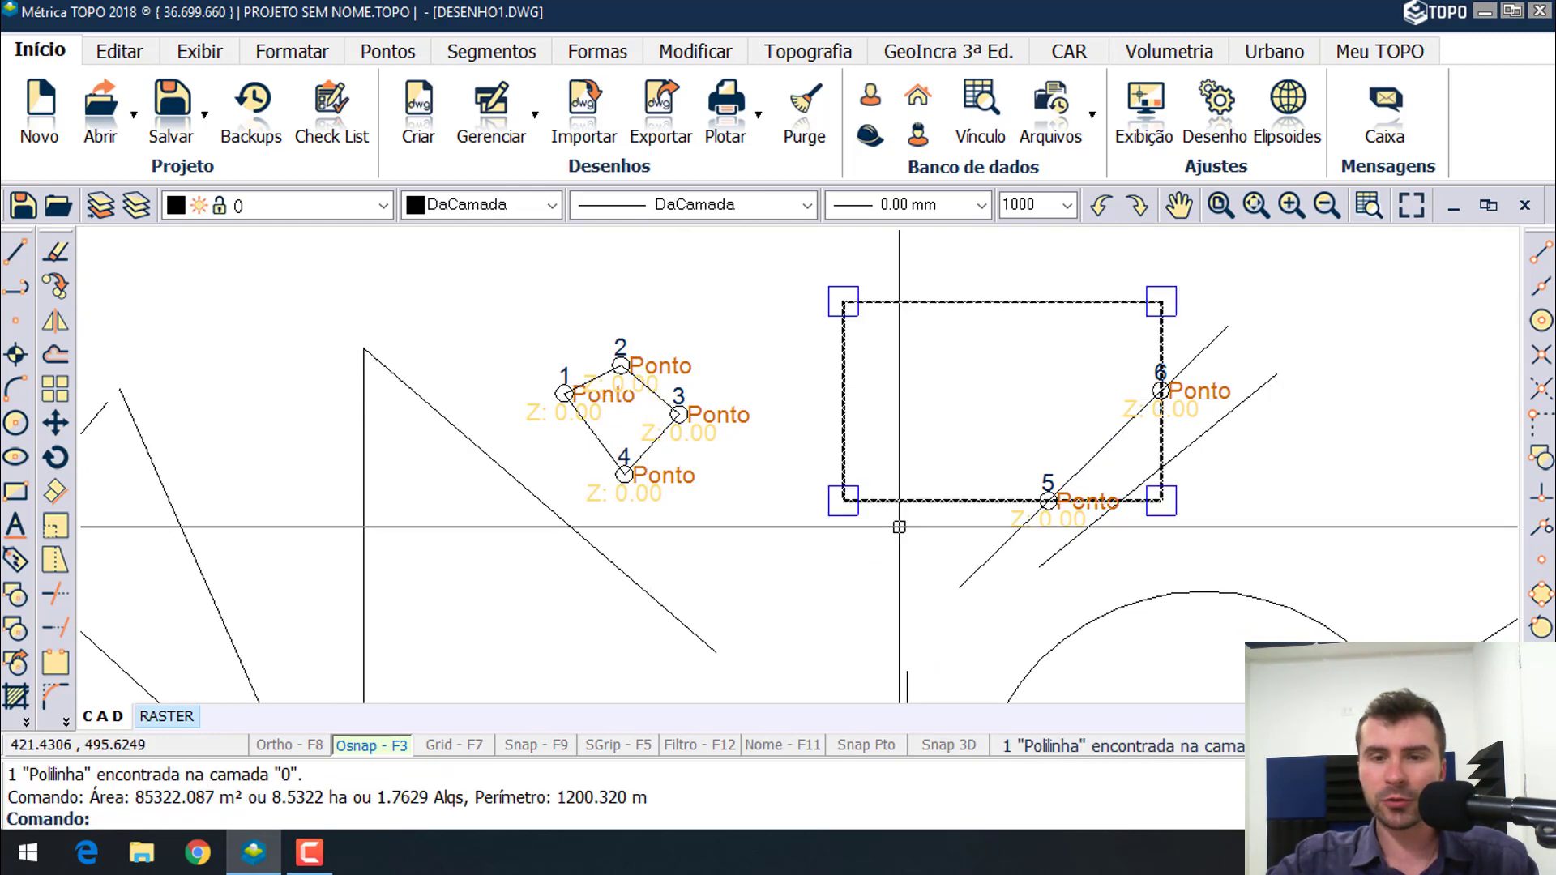
scroll(896, 530, down, 2)
key(Escape)
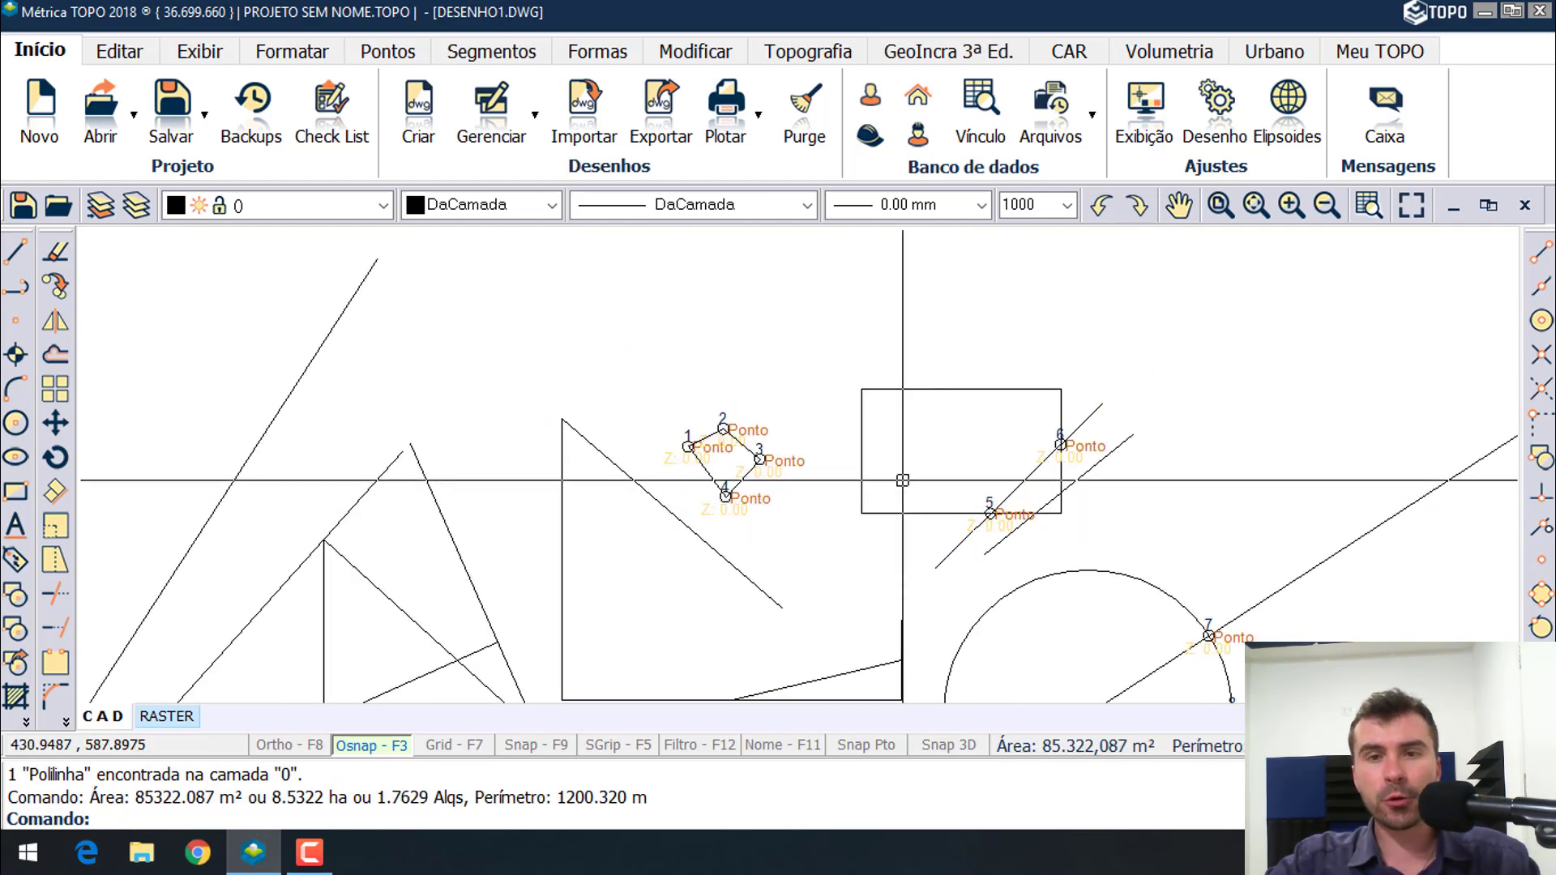
- Add the Extremos (Endpoint) and Intersecção (Intersection) snap modes and draw a polyline connecting point 4 to the rectangle's upper-left corner
click(15, 286)
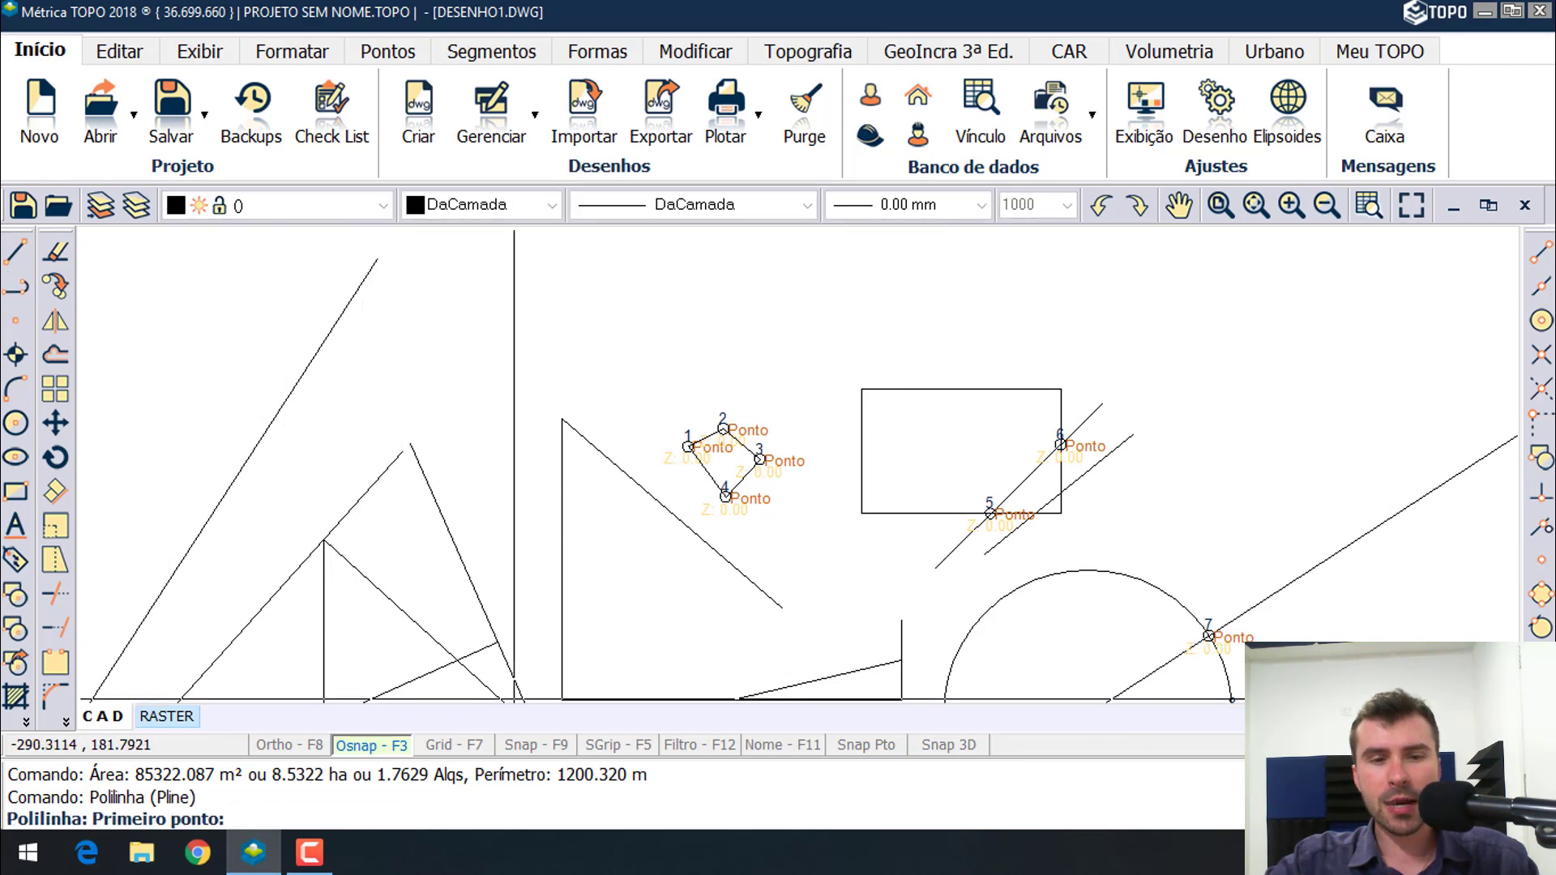
click(1541, 693)
click(637, 353)
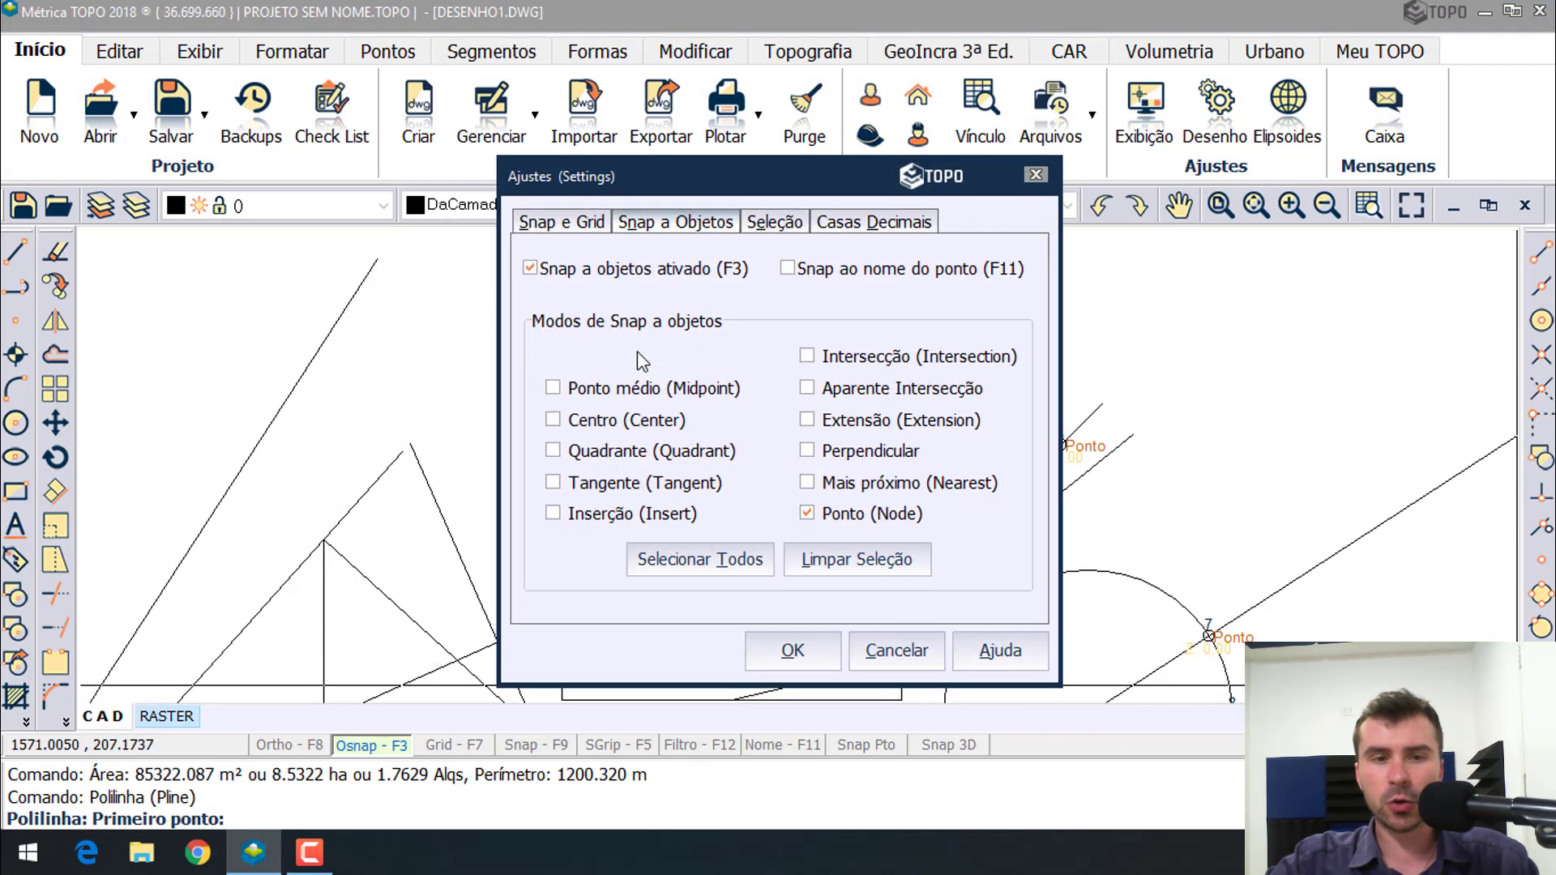
click(864, 363)
click(793, 650)
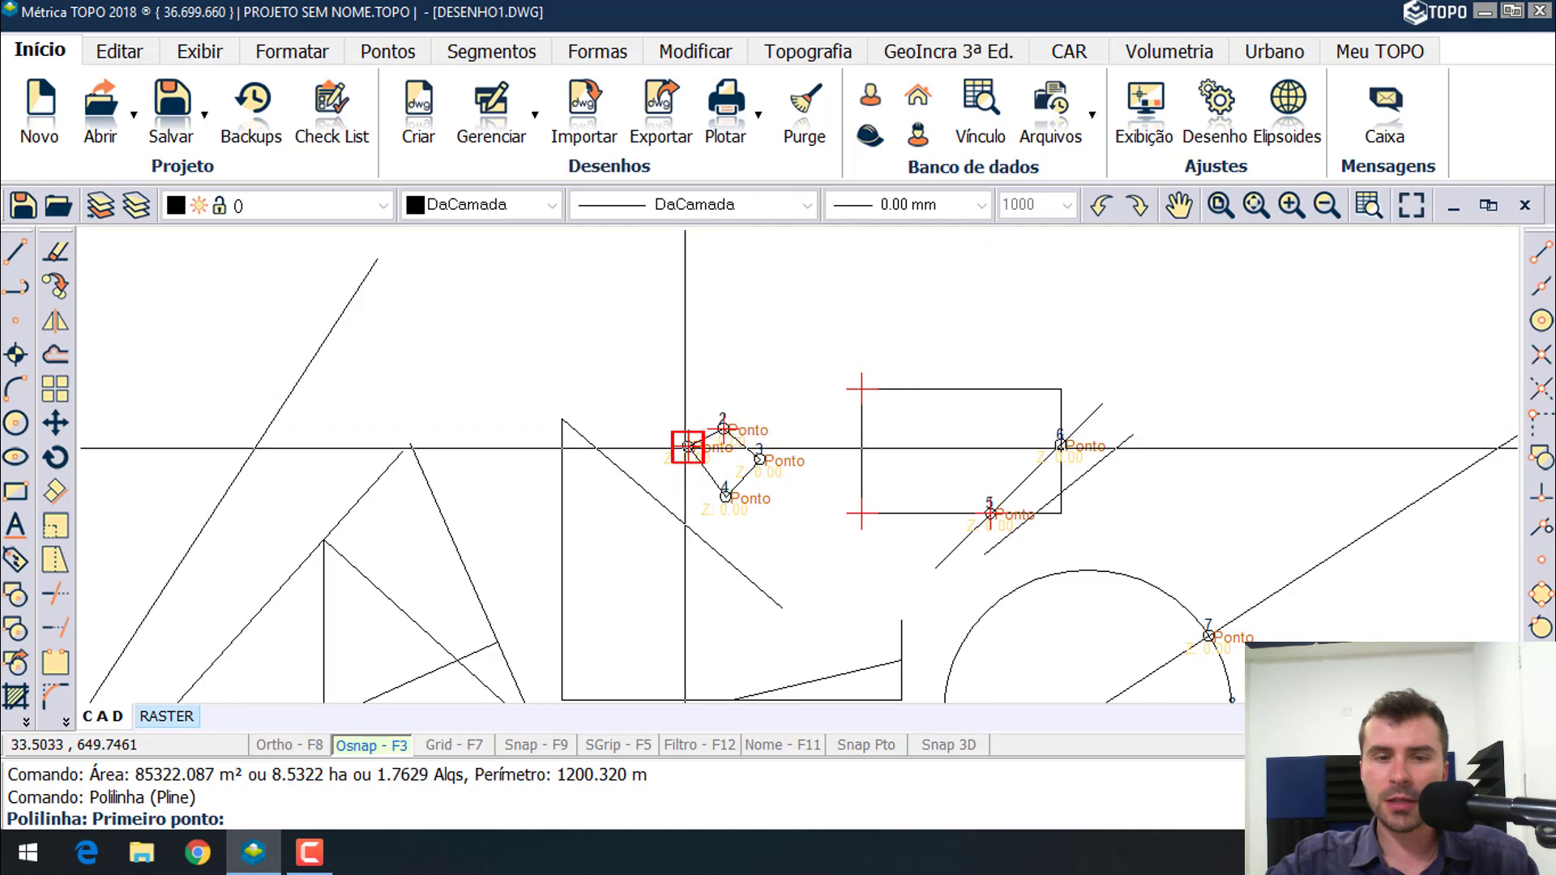
scroll(713, 430, up, 5)
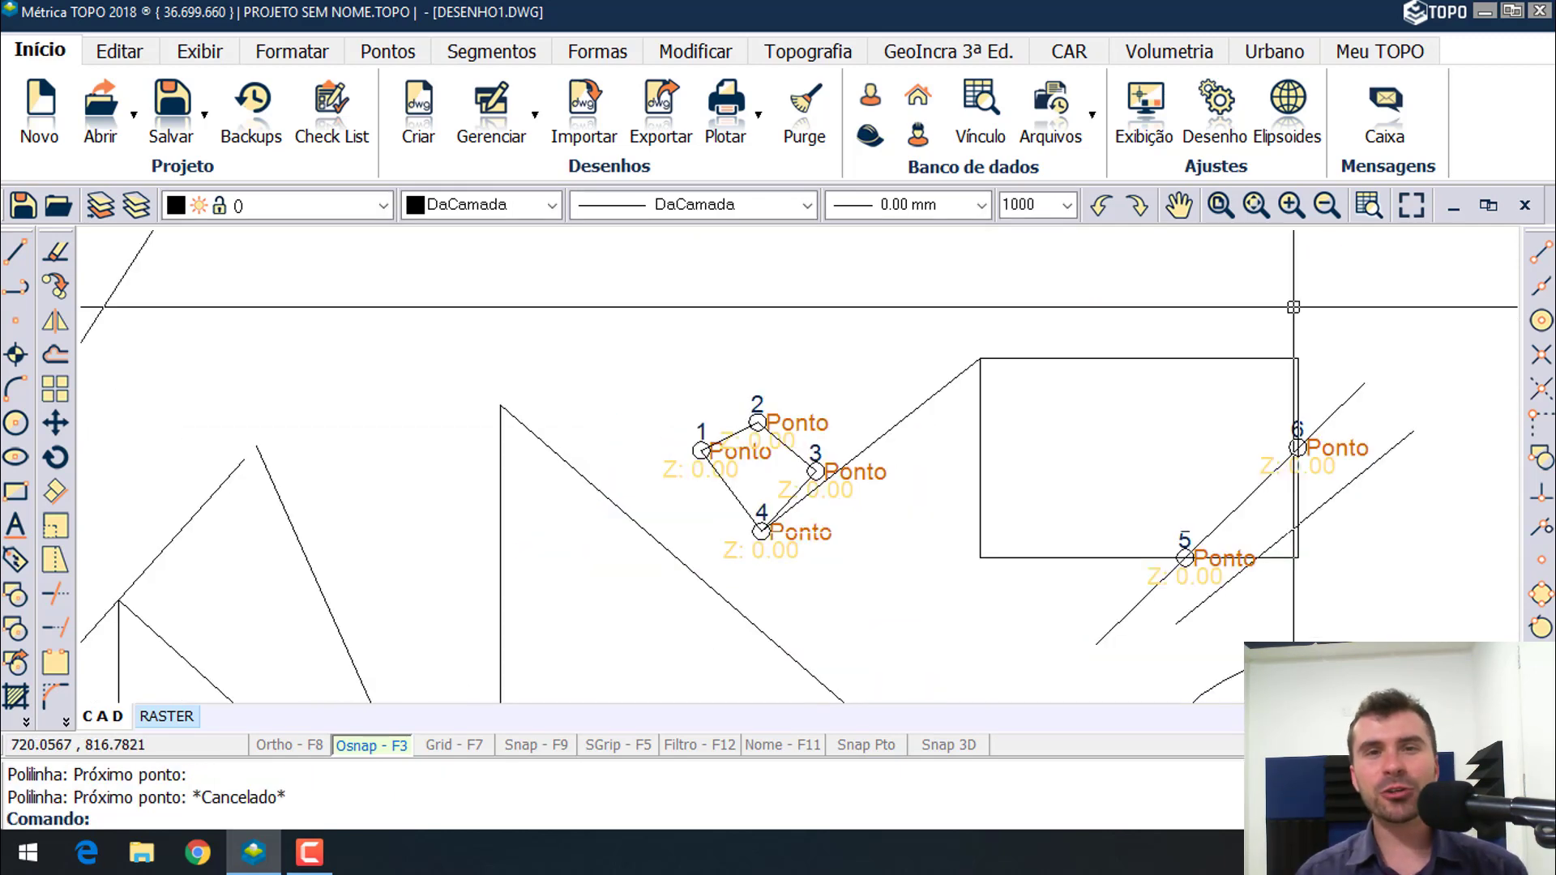